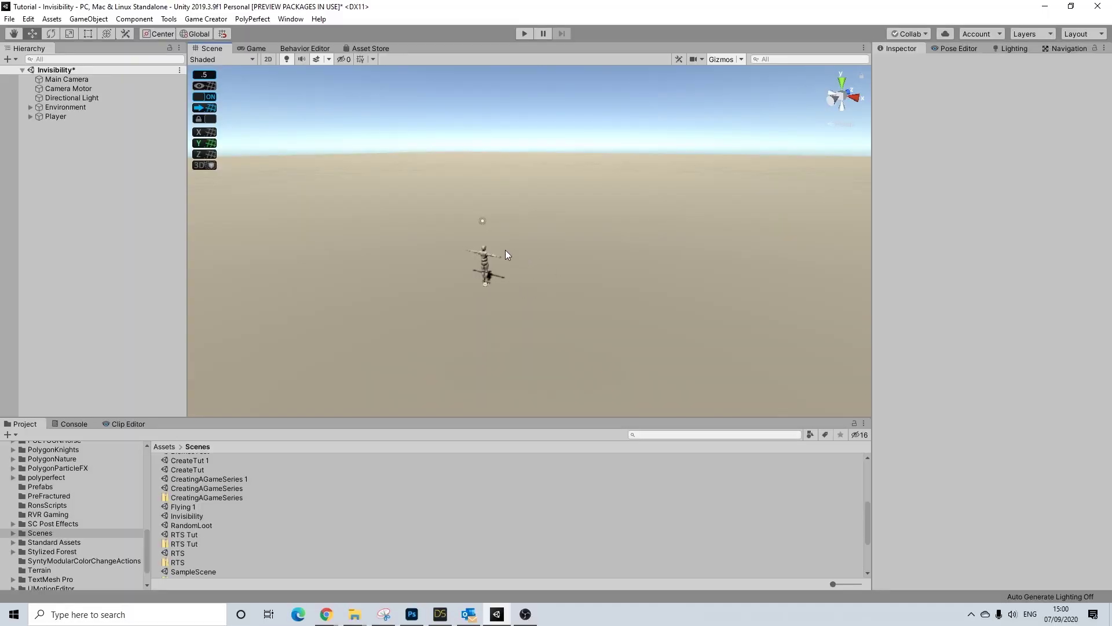
{"action": "left_click", "coordinate": [29, 117]}
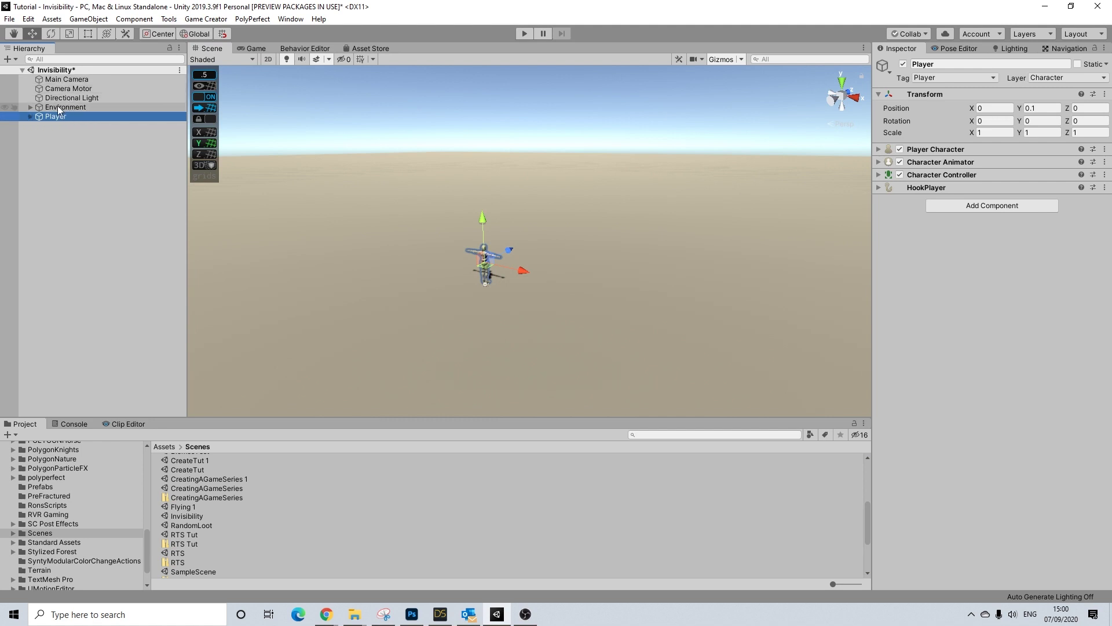
{"action": "left_click", "coordinate": [30, 106]}
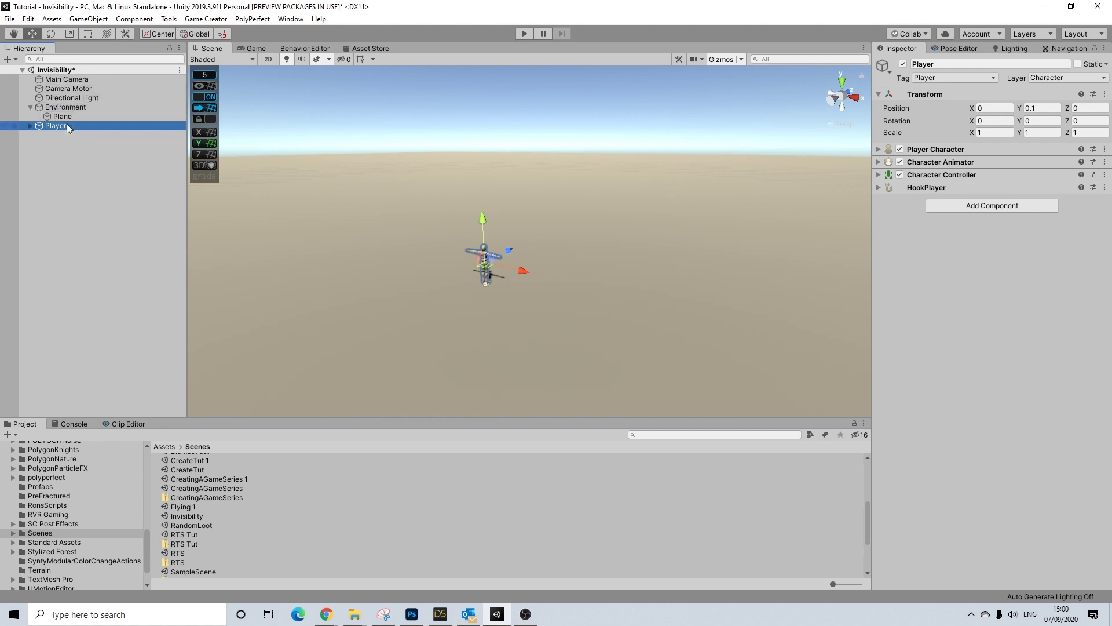
{"action": "left_click", "coordinate": [32, 108]}
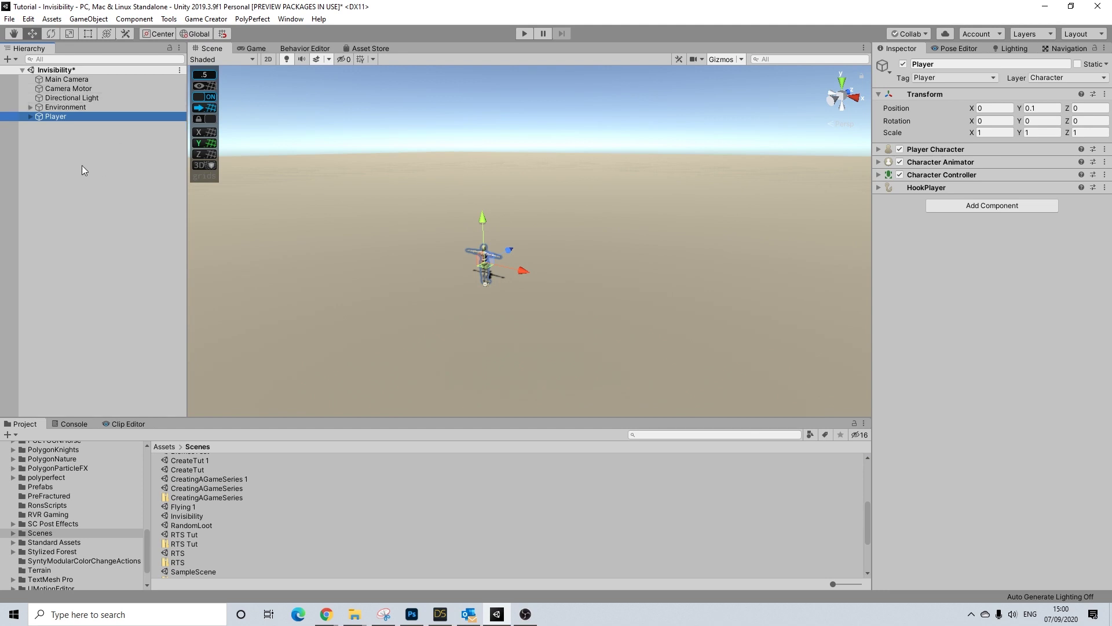
Step: Add a Game Creator Character at the root of the Invisibility scene
{"action": "left_click", "coordinate": [53, 140]}
{"action": "right_click", "coordinate": [54, 140]}
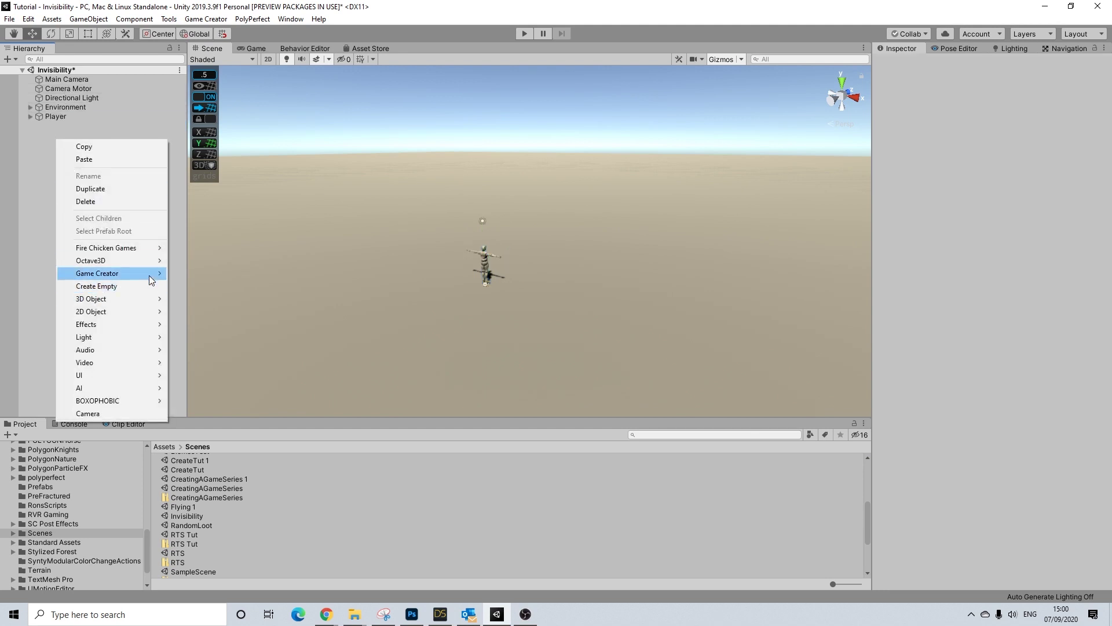
{"action": "mouse_move", "coordinate": [149, 276]}
{"action": "mouse_move", "coordinate": [220, 313]}
{"action": "left_click", "coordinate": [274, 313]}
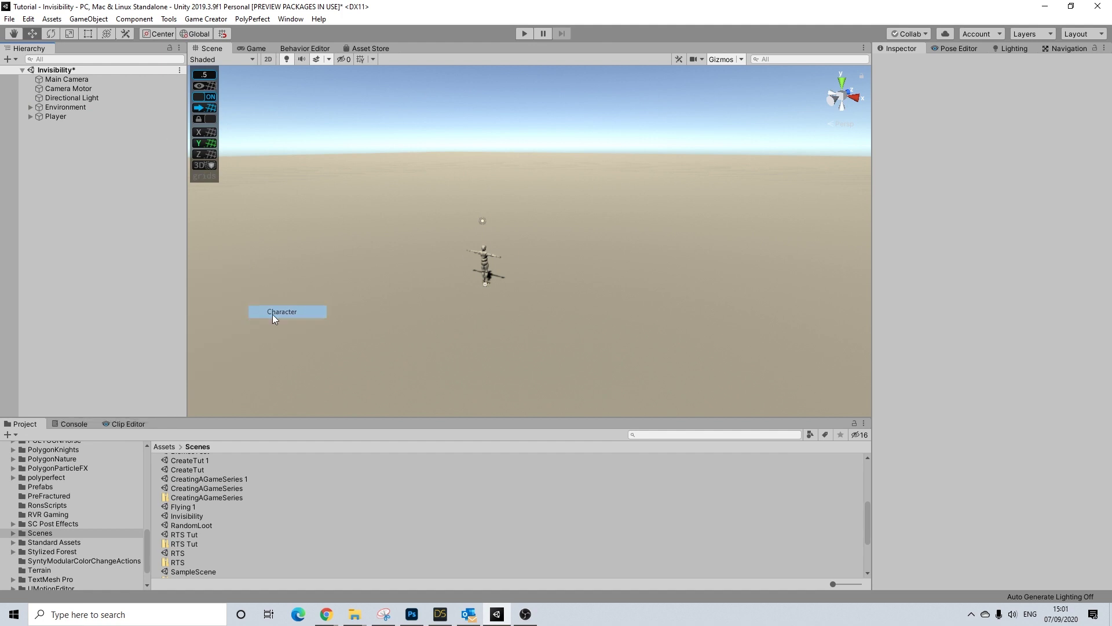
Step: Move the Character away from the Player to Z position 13 and rotate it 180 degrees about Y
{"action": "left_click_drag", "start_coordinate": [510, 250], "coordinate": [688, 180]}
{"action": "key", "text": "e"}
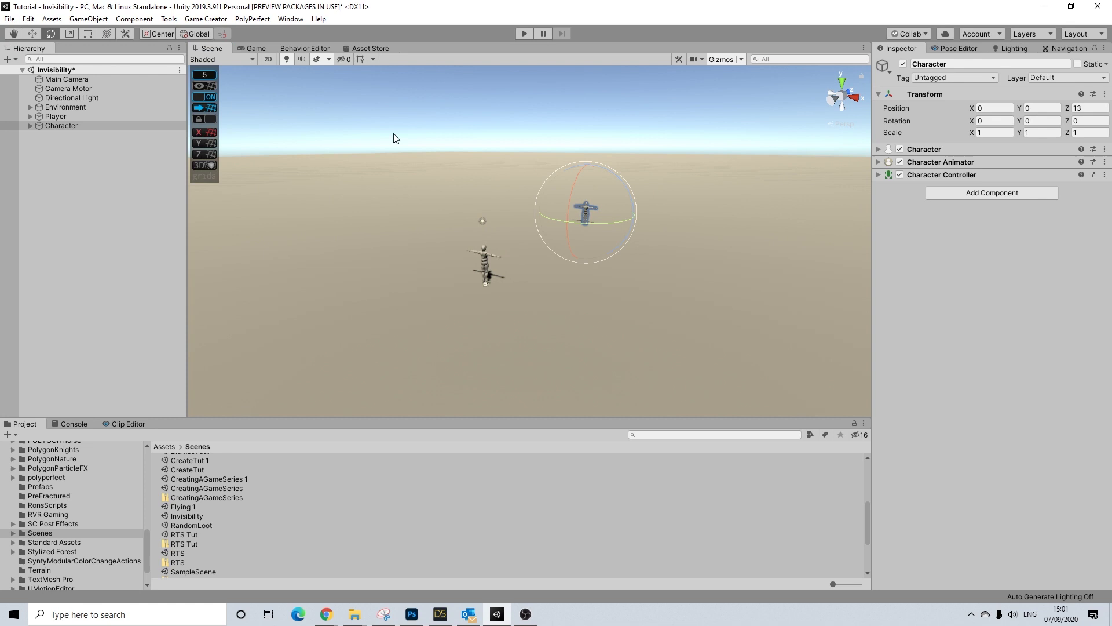
{"action": "left_click_drag", "start_coordinate": [610, 223], "coordinate": [318, 199]}
Step: Add the Perception and Behavior components to the Character
{"action": "left_click", "coordinate": [963, 196]}
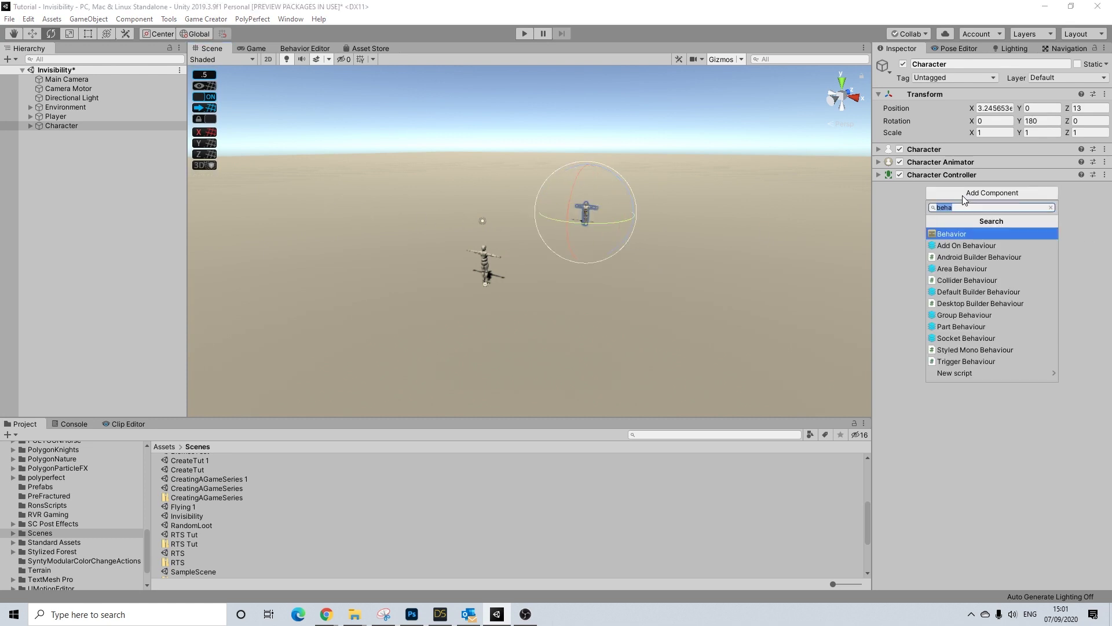
{"action": "type", "text": "per"}
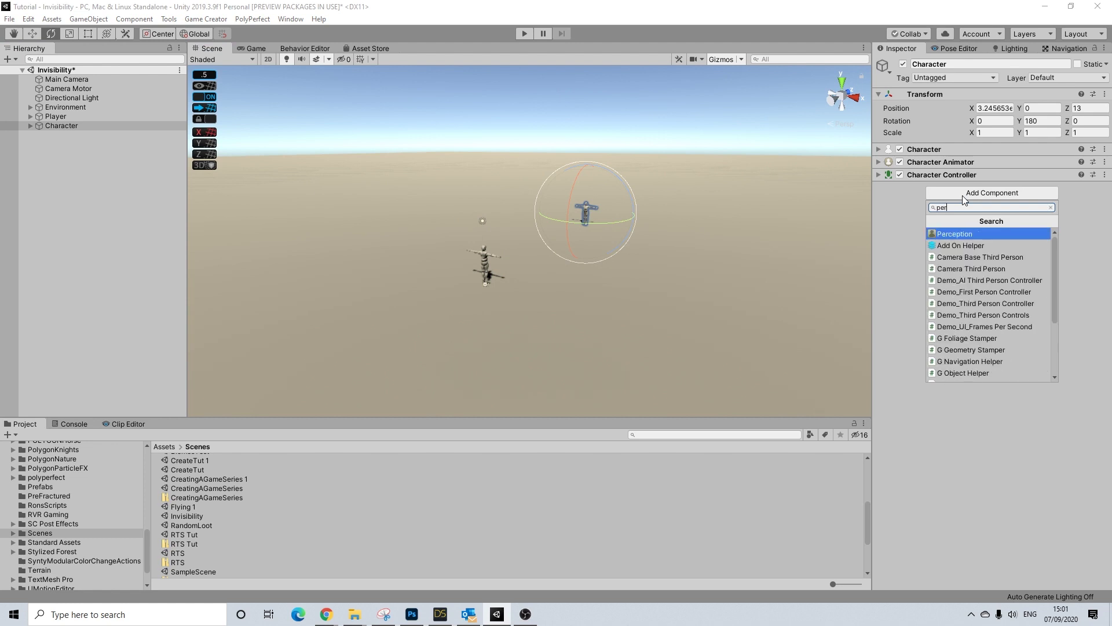
{"action": "key", "text": "Return"}
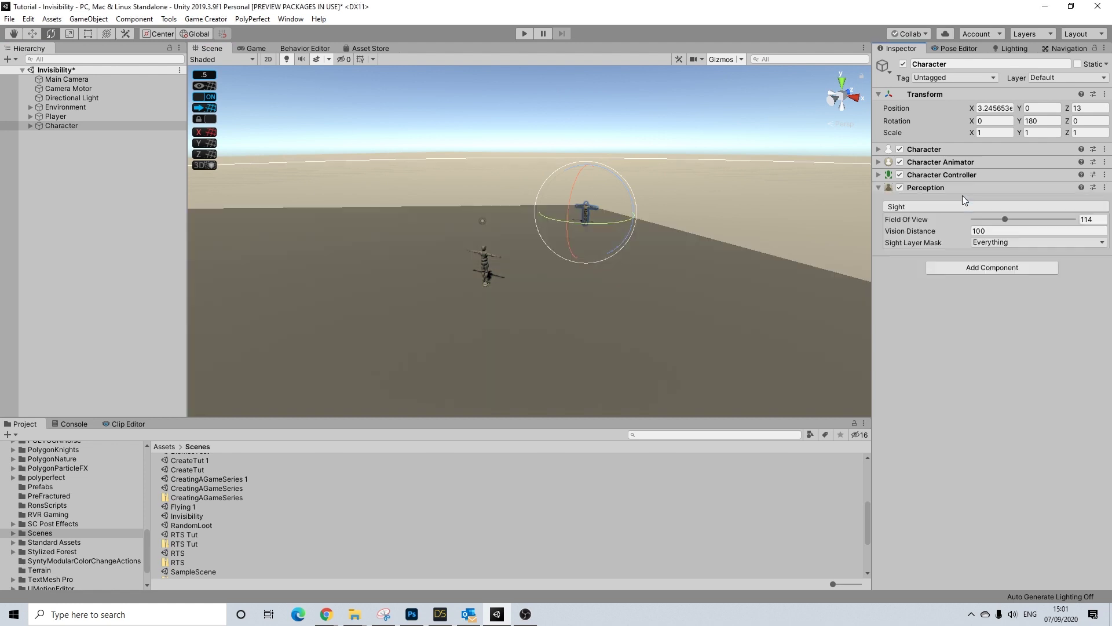
{"action": "left_click", "coordinate": [964, 269]}
{"action": "type", "text": "beha"}
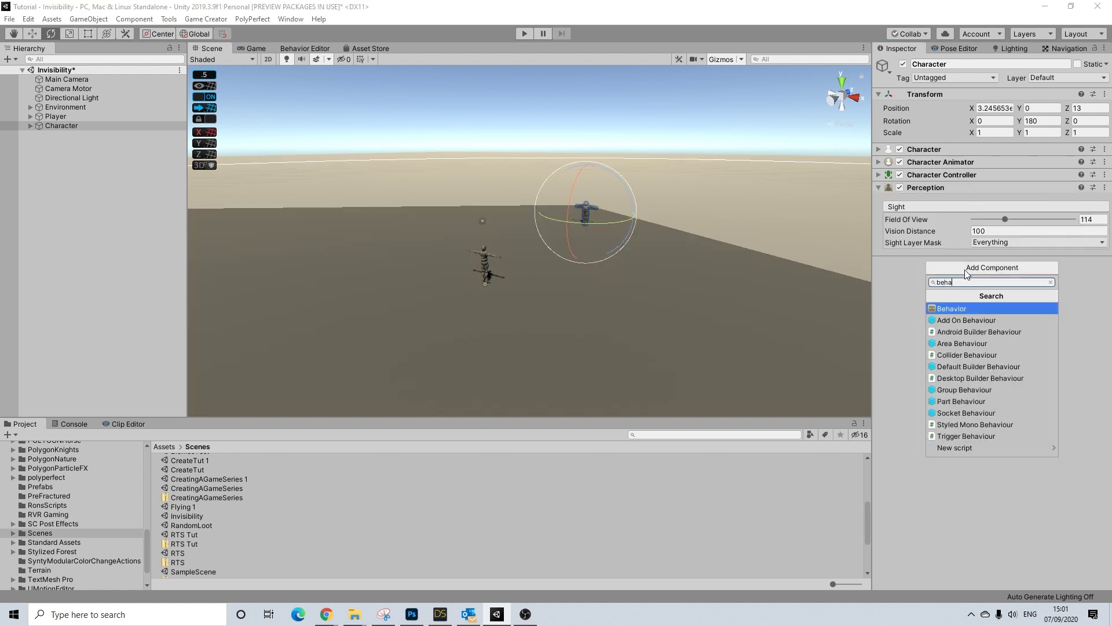
{"action": "key", "text": "Return"}
{"action": "left_click", "coordinate": [1101, 219]}
{"action": "type", "text": "30"}
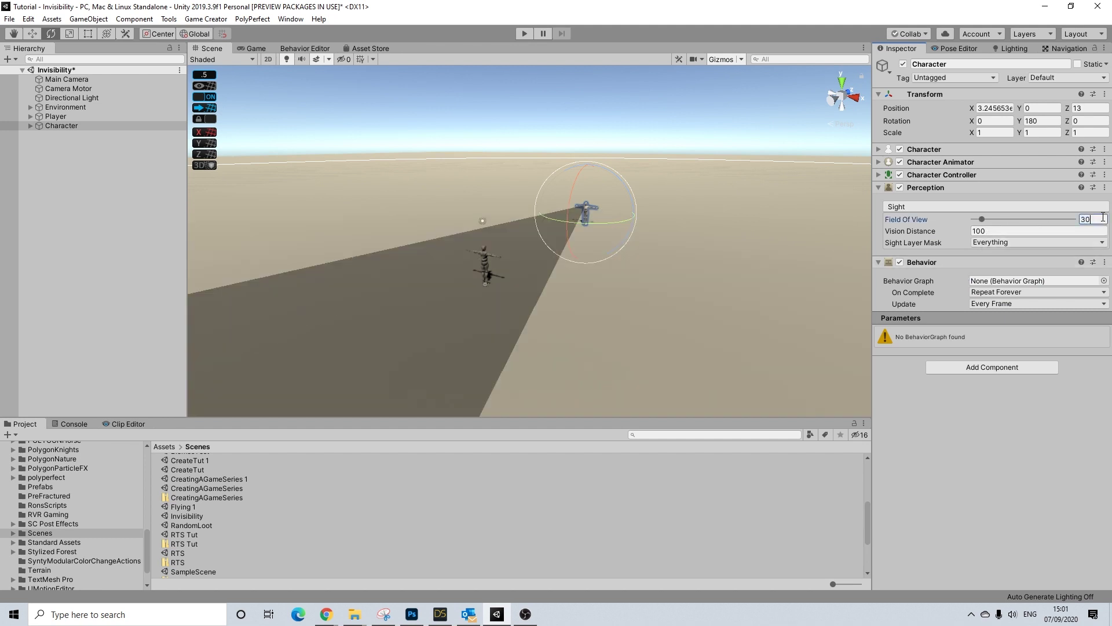
{"action": "key", "text": "Escape"}
Step: Set the Character's Perception Vision Distance to 30
{"action": "key", "text": "Tab"}
{"action": "type", "text": "30"}
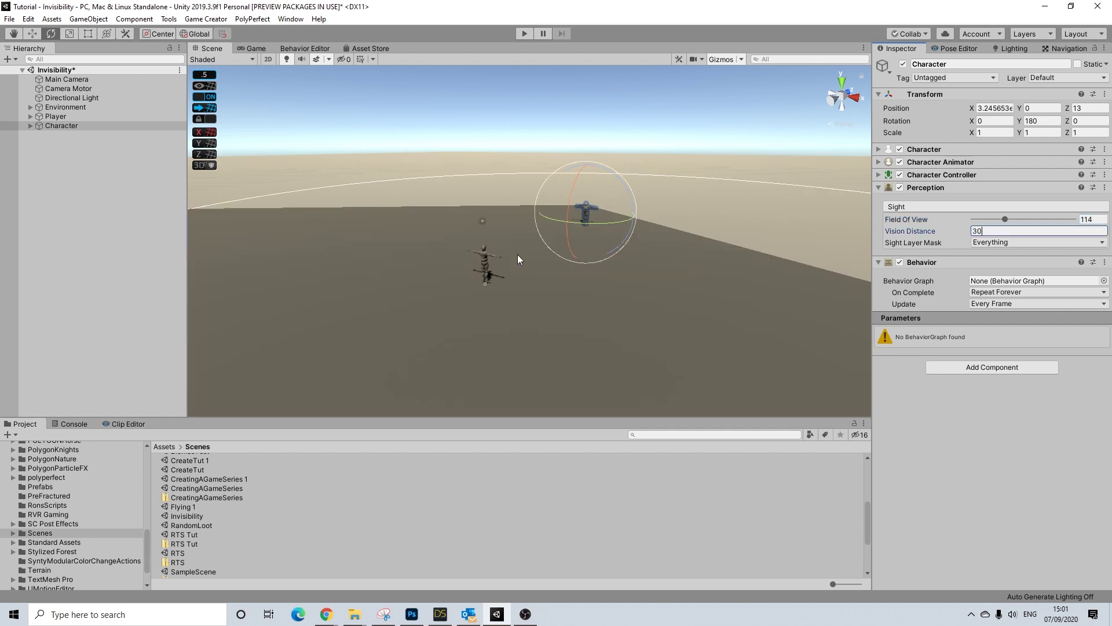
{"action": "left_click_drag", "start_coordinate": [519, 259], "coordinate": [450, 317], "text": "alt"}
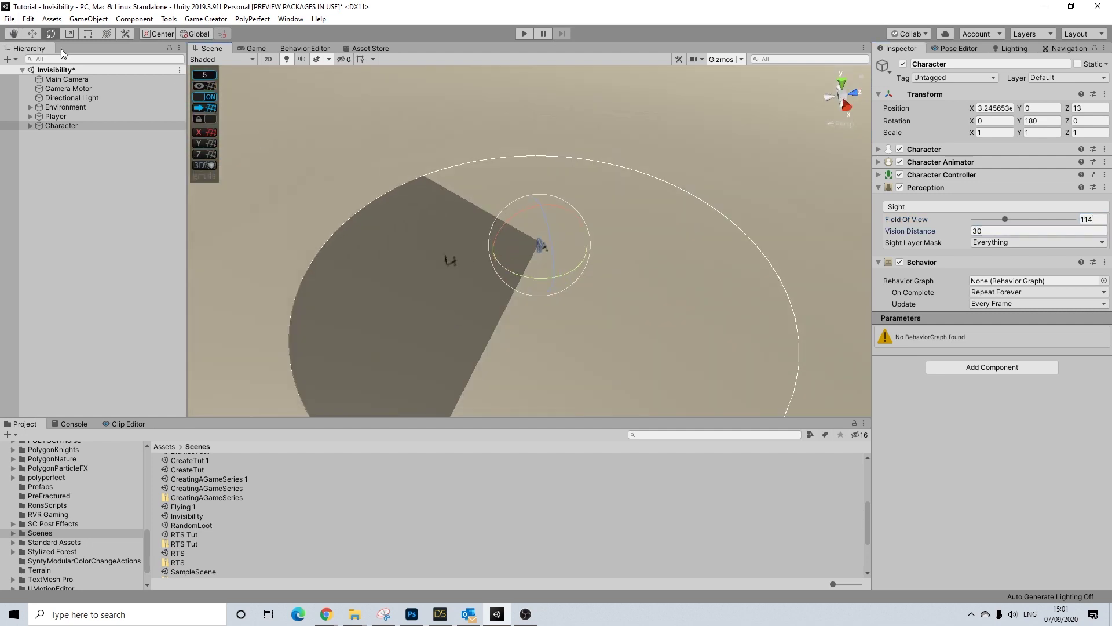
Step: Move the Character farther from the Player to Z position 35, so the Player lies outside its vision area
{"action": "key", "text": "w"}
{"action": "left_click_drag", "start_coordinate": [575, 235], "coordinate": [679, 249]}
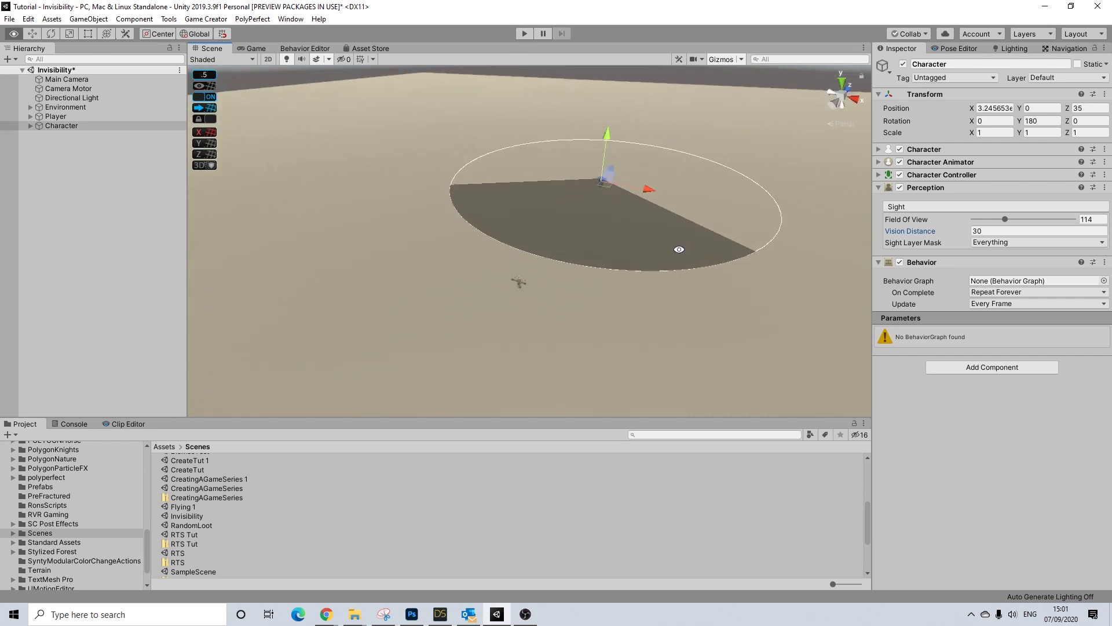
{"action": "scroll", "coordinate": [631, 266], "scroll_direction": "up", "scroll_amount": 5}
{"action": "middle_click_drag", "start_coordinate": [631, 266], "coordinate": [488, 271]}
{"action": "left_click_drag", "start_coordinate": [488, 271], "coordinate": [560, 269], "text": "alt"}
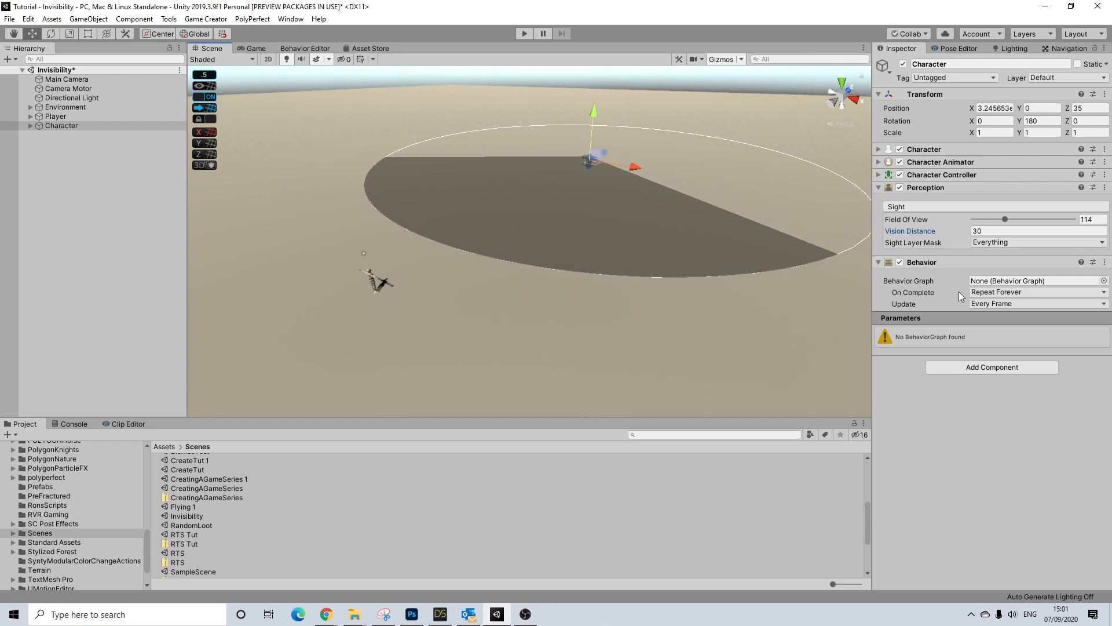
Step: Create a Game Creator Behavior Tree asset named Simple in the Behavior folder
{"action": "left_click", "coordinate": [1065, 283]}
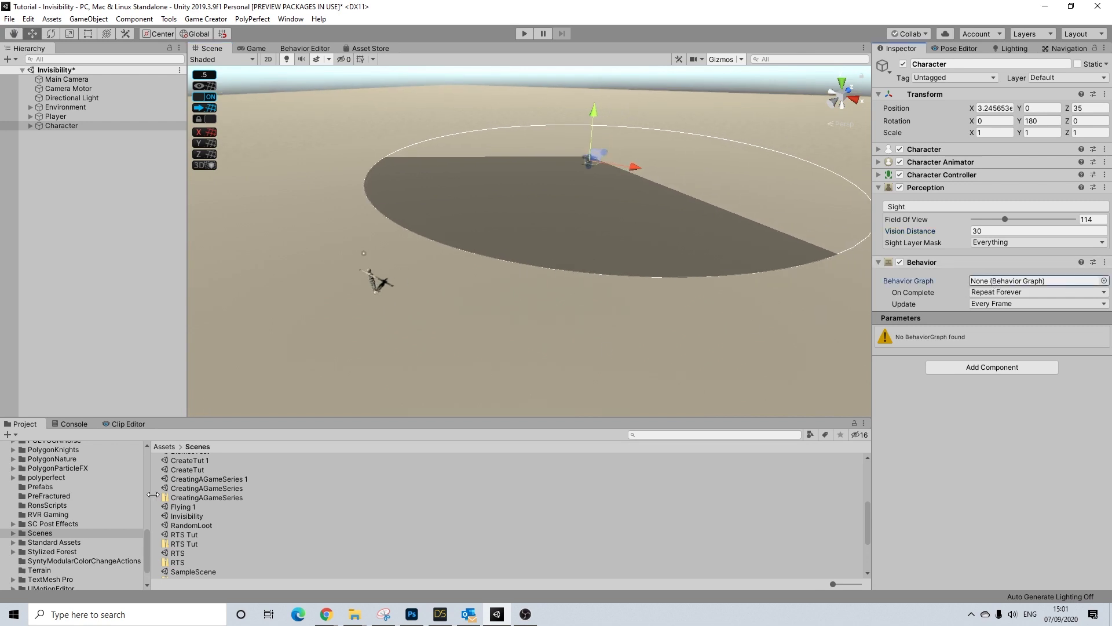
{"action": "scroll", "coordinate": [50, 463], "scroll_direction": "up", "scroll_amount": 15}
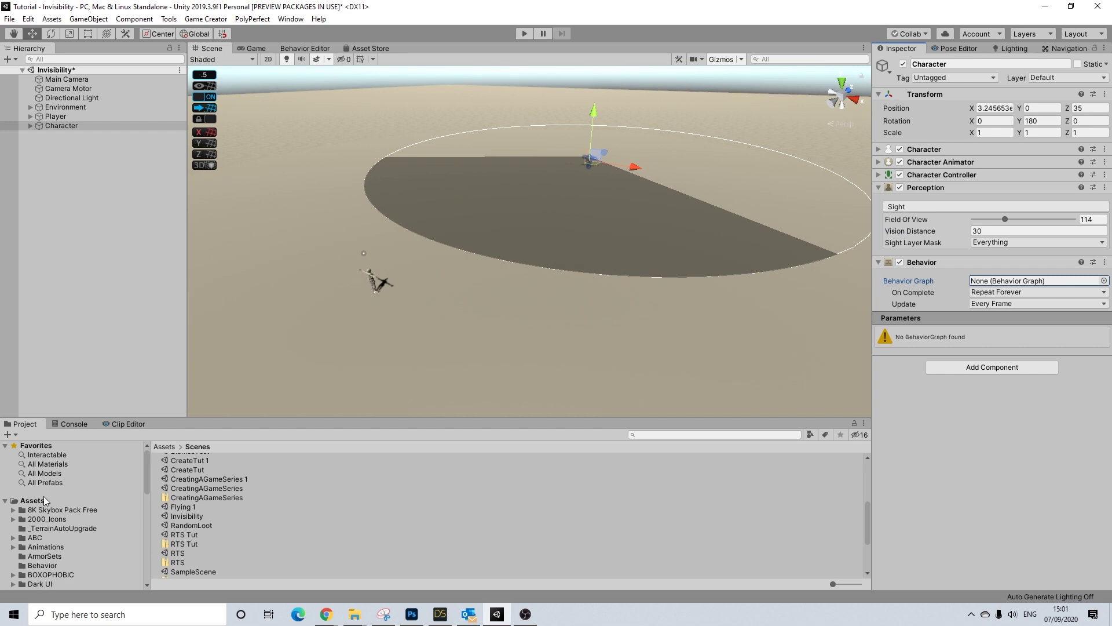
{"action": "left_click", "coordinate": [48, 565]}
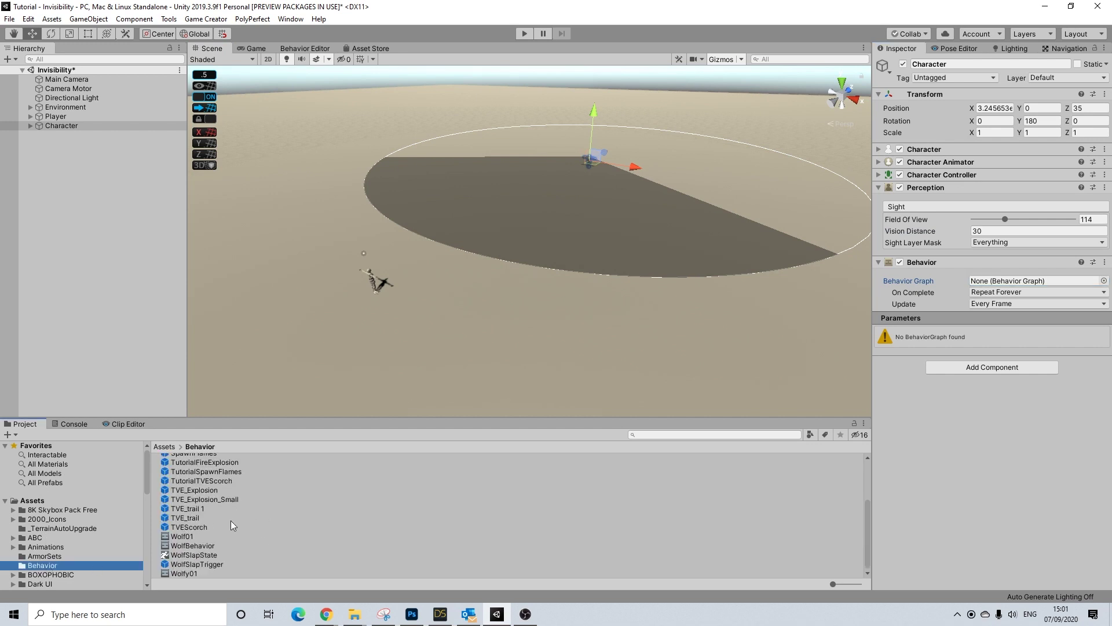
{"action": "right_click", "coordinate": [290, 509]}
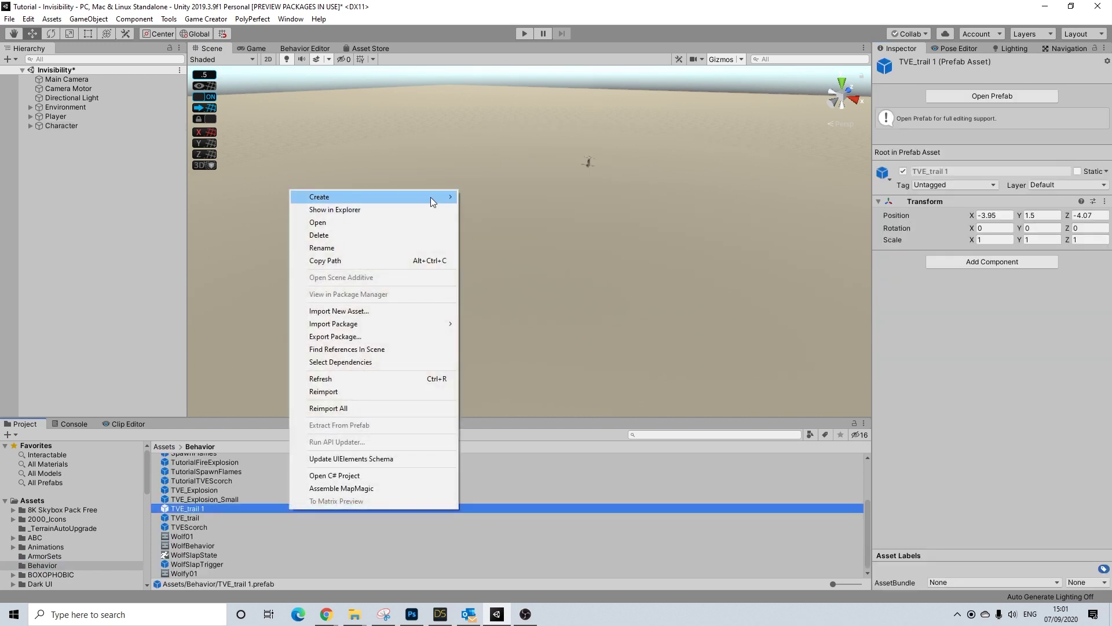
{"action": "mouse_move", "coordinate": [429, 197]}
{"action": "mouse_move", "coordinate": [568, 224]}
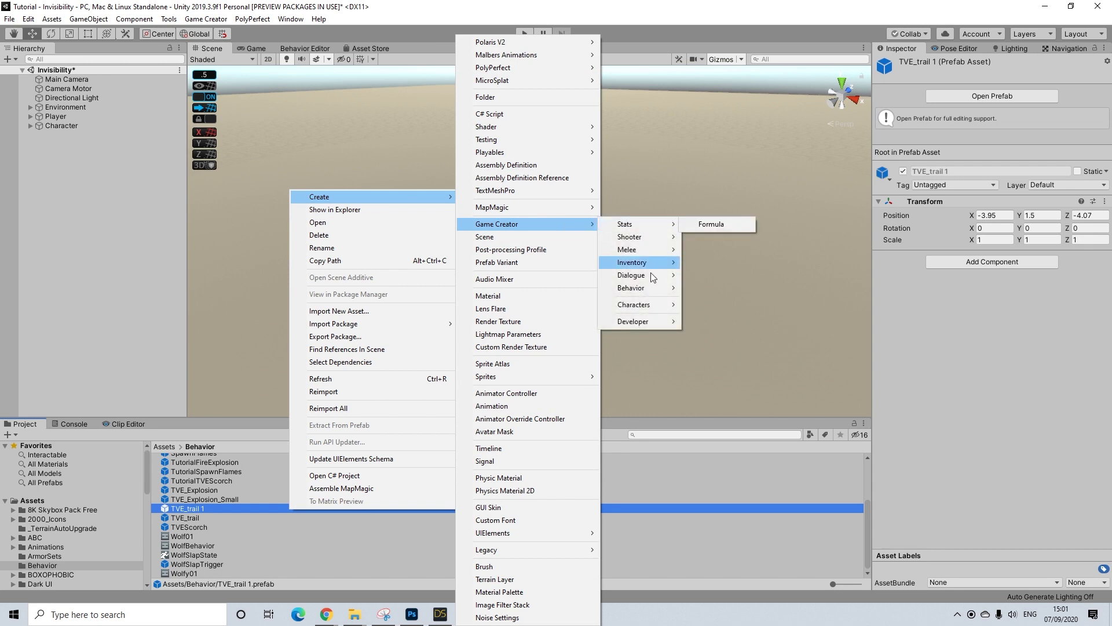
{"action": "left_click", "coordinate": [703, 287]}
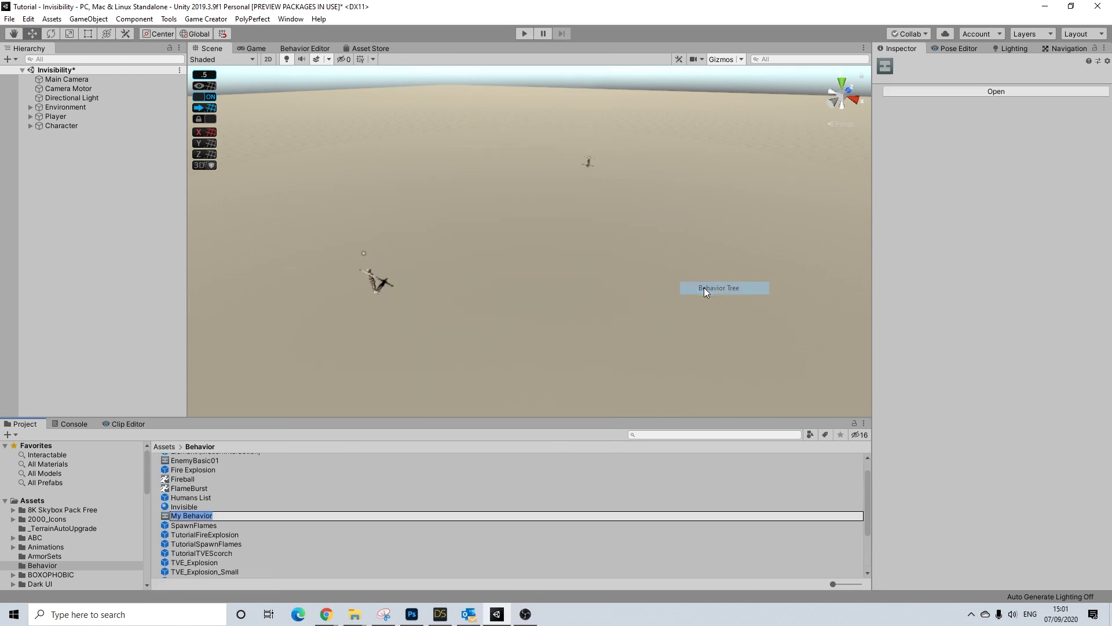
{"action": "type", "text": "Simple"}
{"action": "key", "text": "Return"}
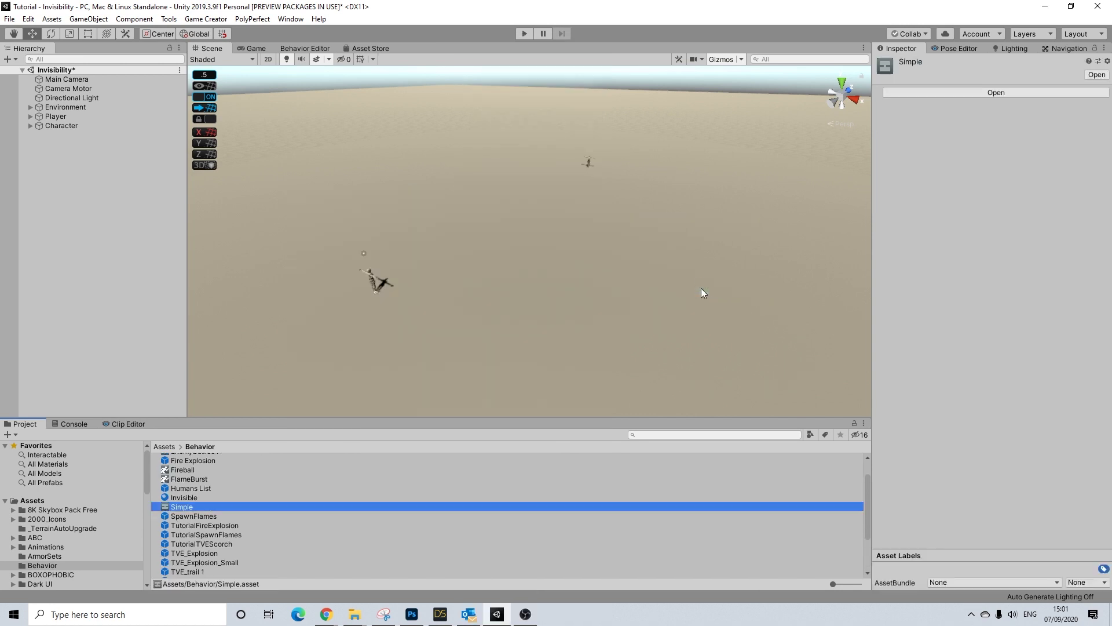
Step: Open the Simple behavior tree and add a root Entry node with a Selector composite connected to it
{"action": "double_click", "coordinate": [186, 506]}
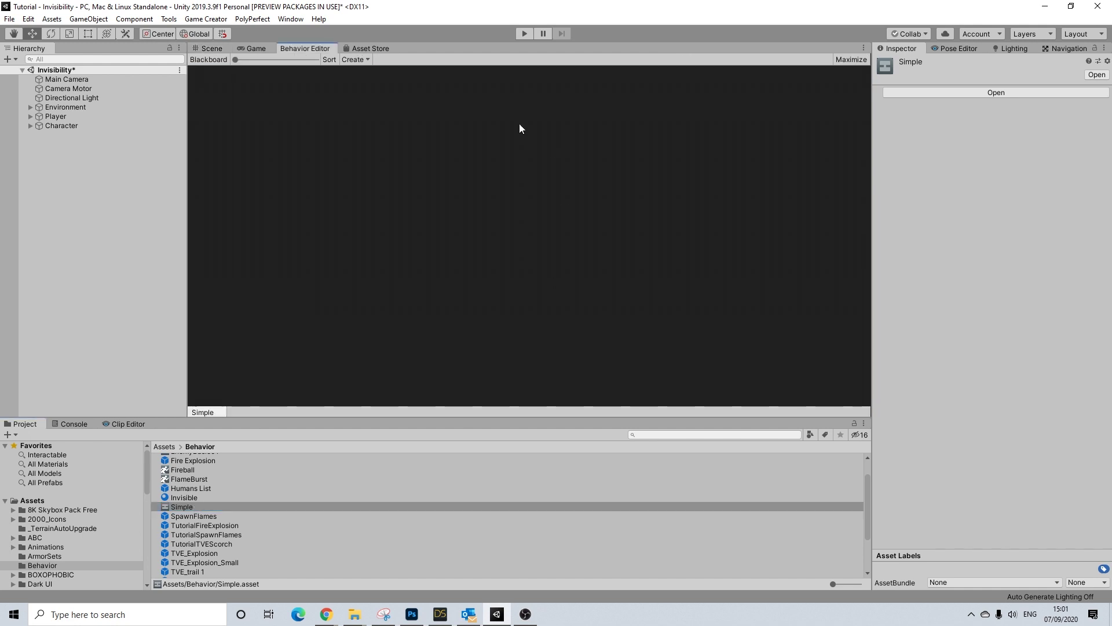
{"action": "left_click", "coordinate": [349, 59]}
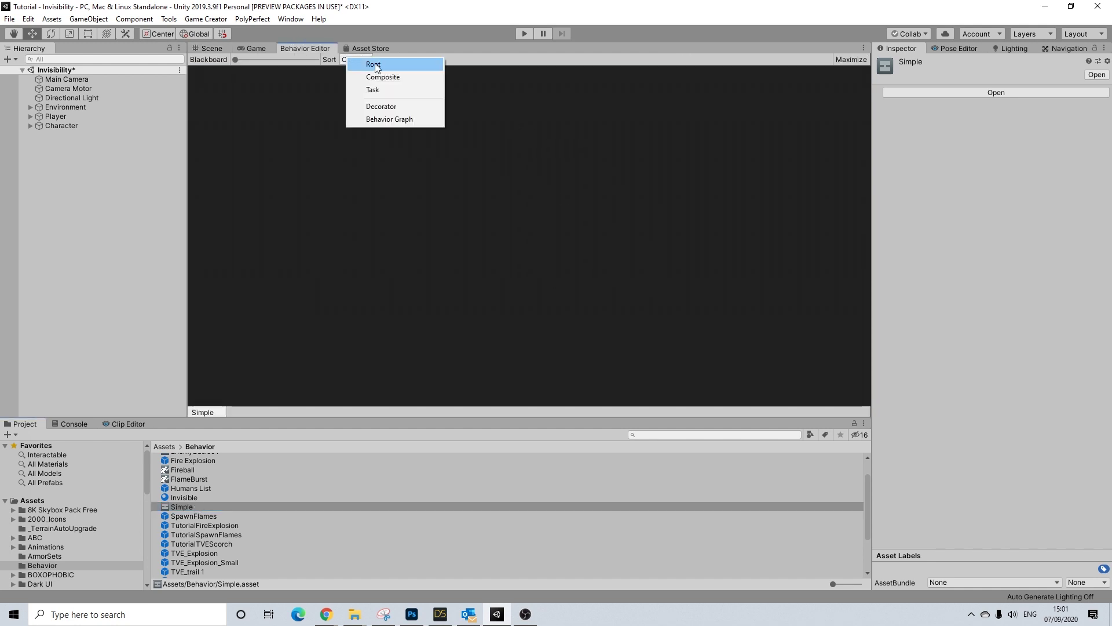
{"action": "left_click", "coordinate": [373, 64]}
{"action": "left_click_drag", "start_coordinate": [357, 74], "coordinate": [393, 225]}
{"action": "left_click", "coordinate": [536, 199]}
Step: Add two Task nodes under the Selector and sort the graph layout
{"action": "left_click", "coordinate": [417, 257]}
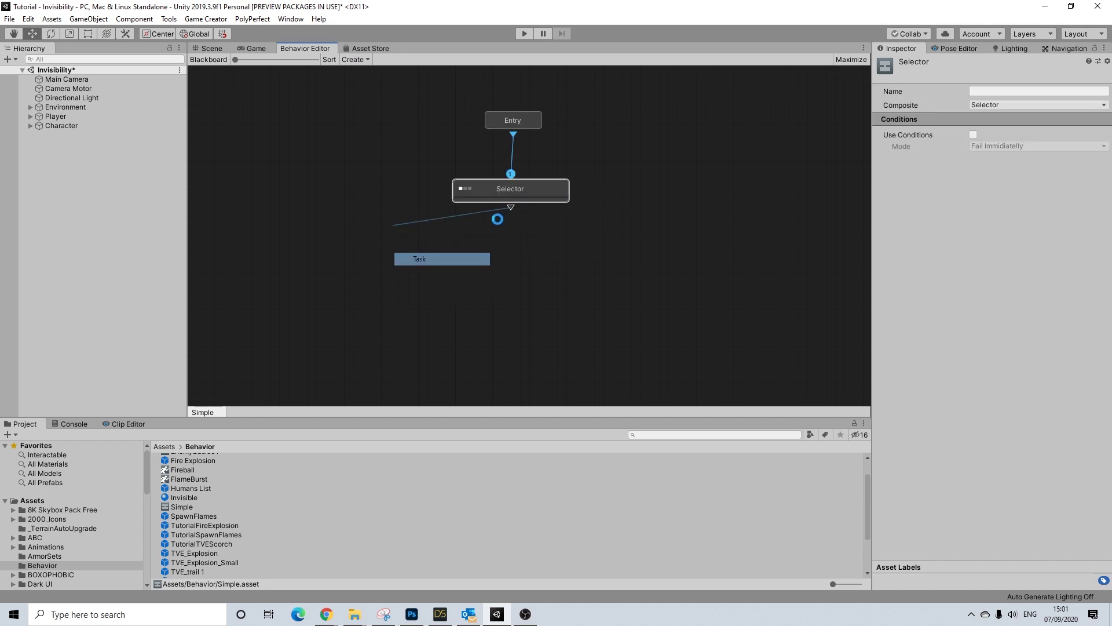
{"action": "left_click_drag", "start_coordinate": [511, 208], "coordinate": [630, 240]}
{"action": "left_click", "coordinate": [654, 271]}
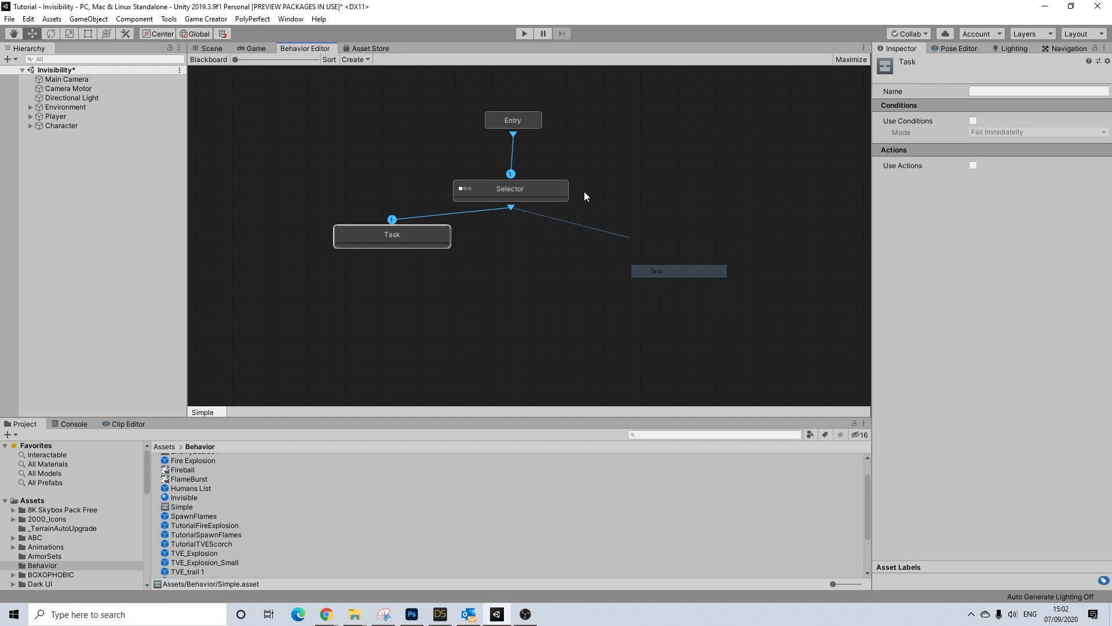
{"action": "left_click", "coordinate": [327, 61]}
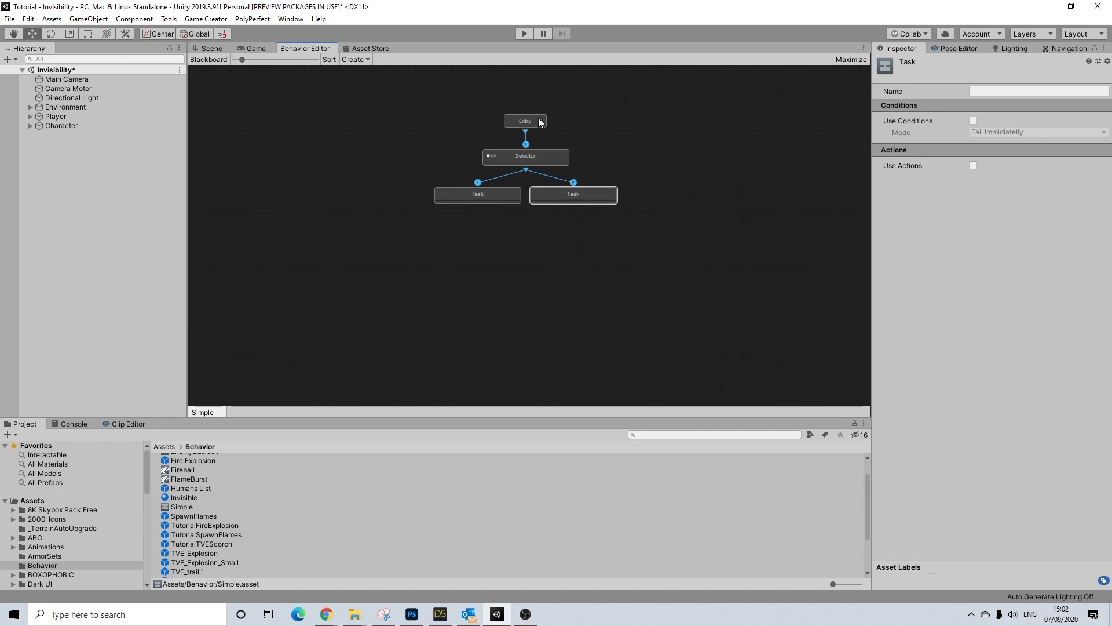
{"action": "left_click", "coordinate": [549, 154]}
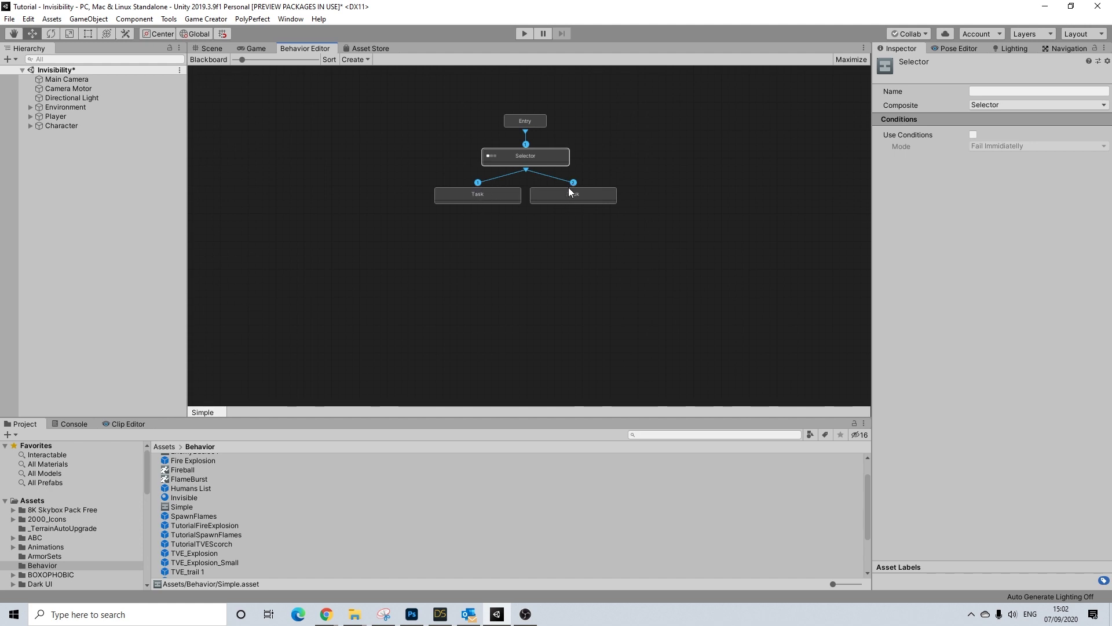
{"action": "left_click", "coordinate": [972, 135]}
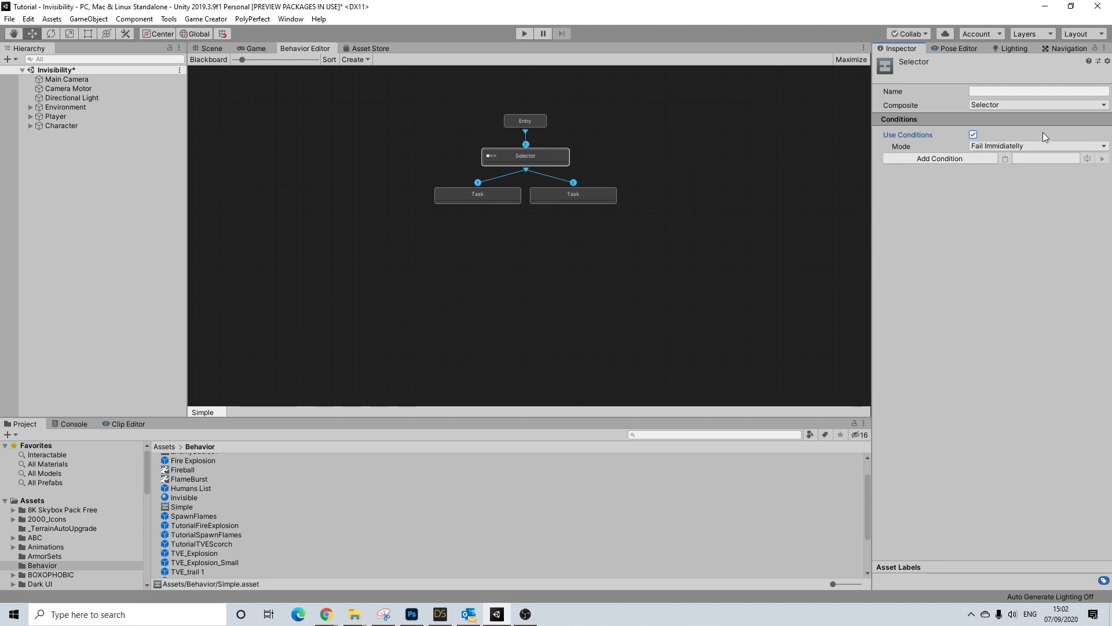
{"action": "left_click", "coordinate": [973, 134]}
{"action": "left_click", "coordinate": [555, 196]}
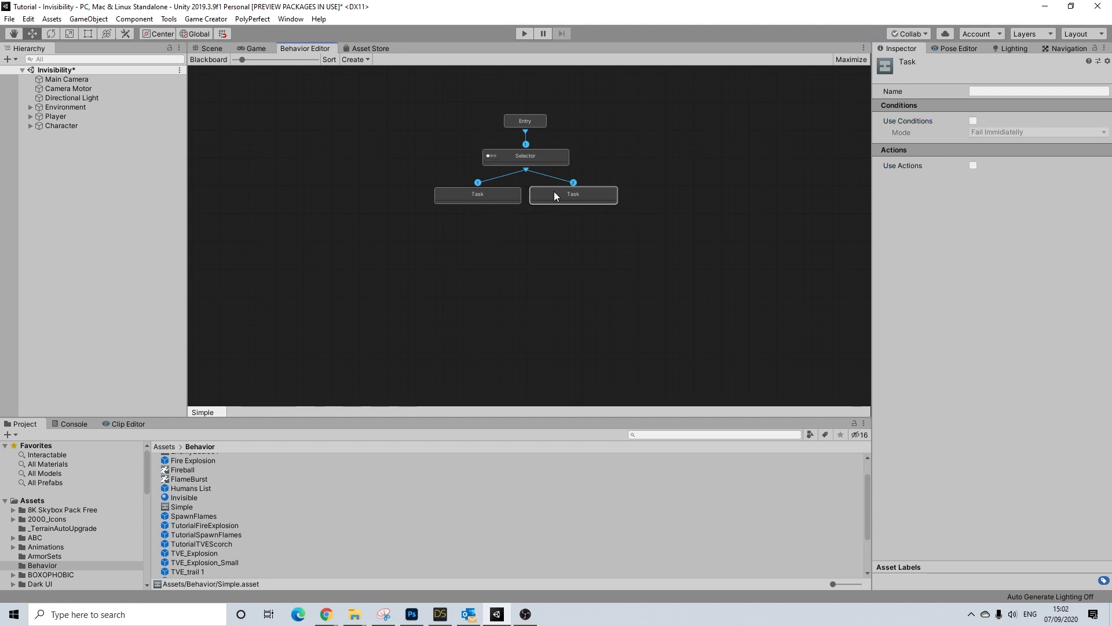
{"action": "left_click", "coordinate": [498, 200], "text": "shift"}
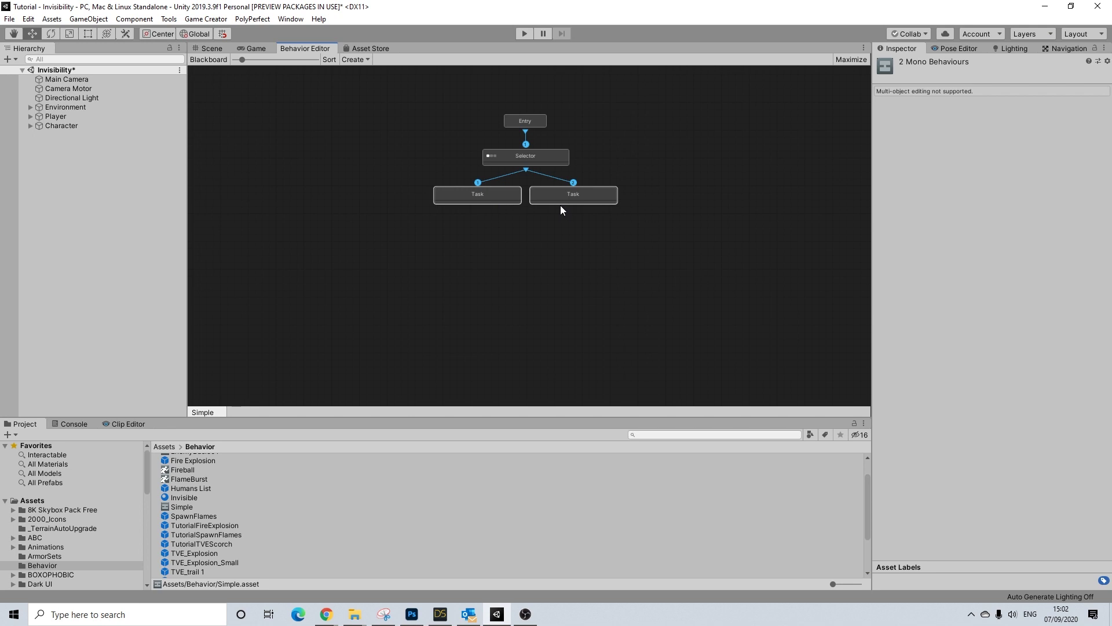
Step: Enable conditions on the second Task with mode Allow To Complete and add a Can See condition from Invoker to Player
{"action": "left_click", "coordinate": [581, 196]}
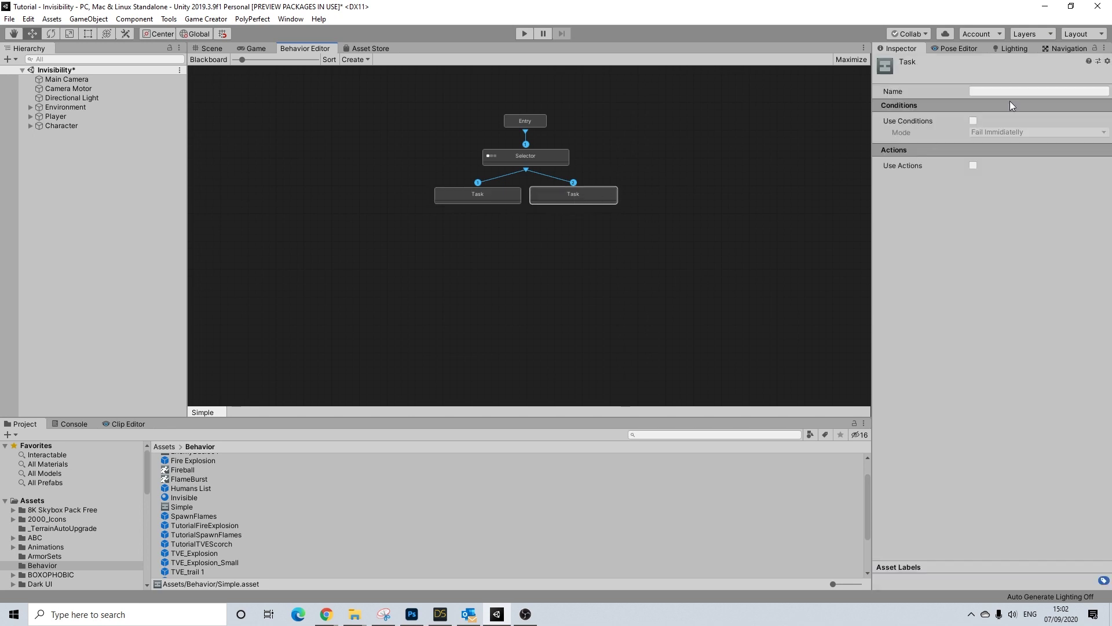
{"action": "left_click", "coordinate": [973, 120]}
{"action": "left_click", "coordinate": [984, 134]}
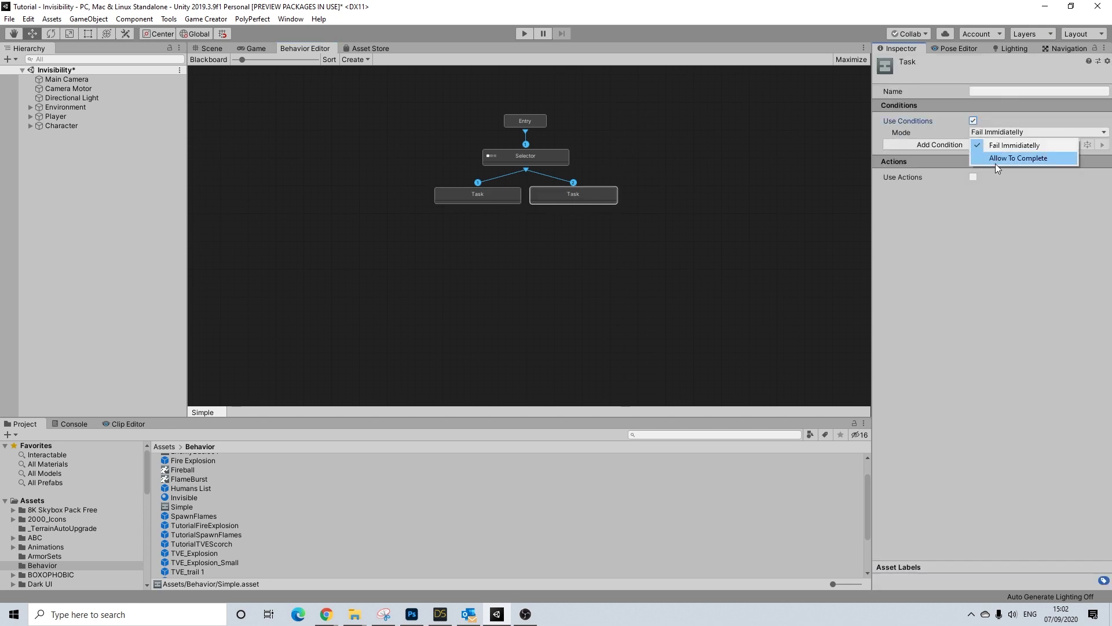
{"action": "left_click", "coordinate": [995, 162]}
{"action": "left_click", "coordinate": [958, 146]}
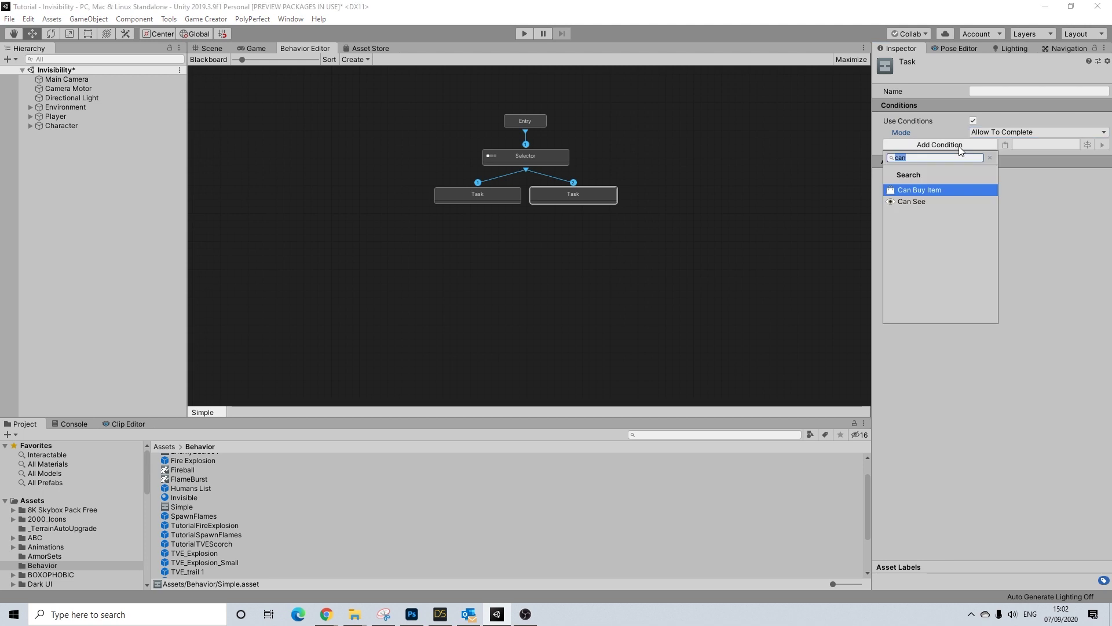
{"action": "left_click", "coordinate": [936, 190]}
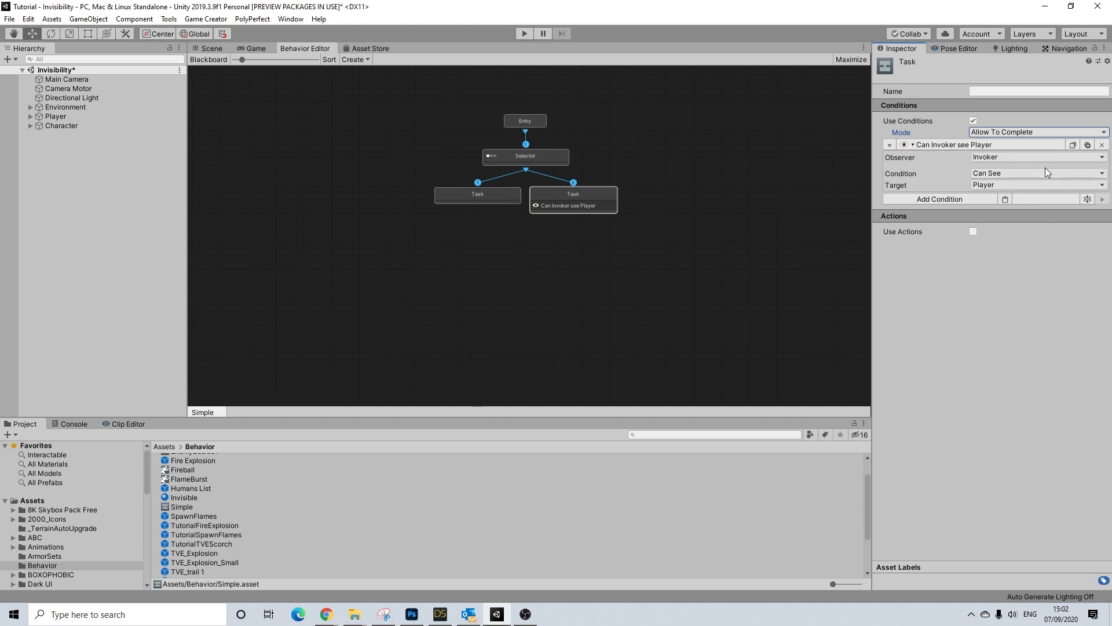
Step: Set the second Task's condition to Can Not See, and give the first Task an Allow To Complete condition for Invoker seeing Player
{"action": "left_click", "coordinate": [1019, 173]}
{"action": "left_click", "coordinate": [1009, 200]}
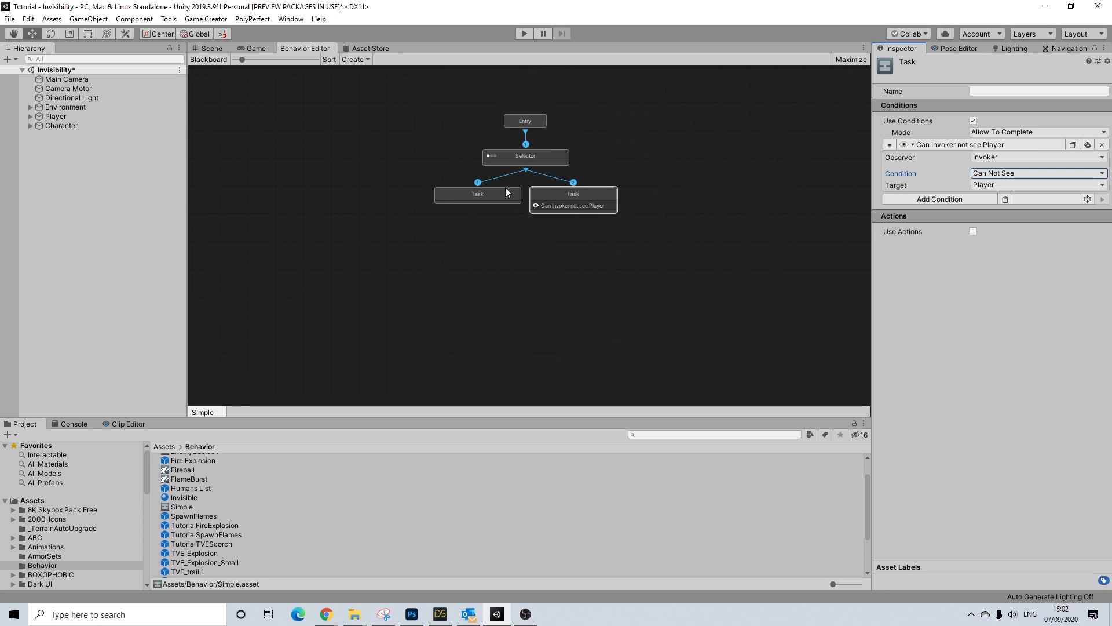
{"action": "left_click", "coordinate": [478, 194]}
{"action": "left_click", "coordinate": [974, 121]}
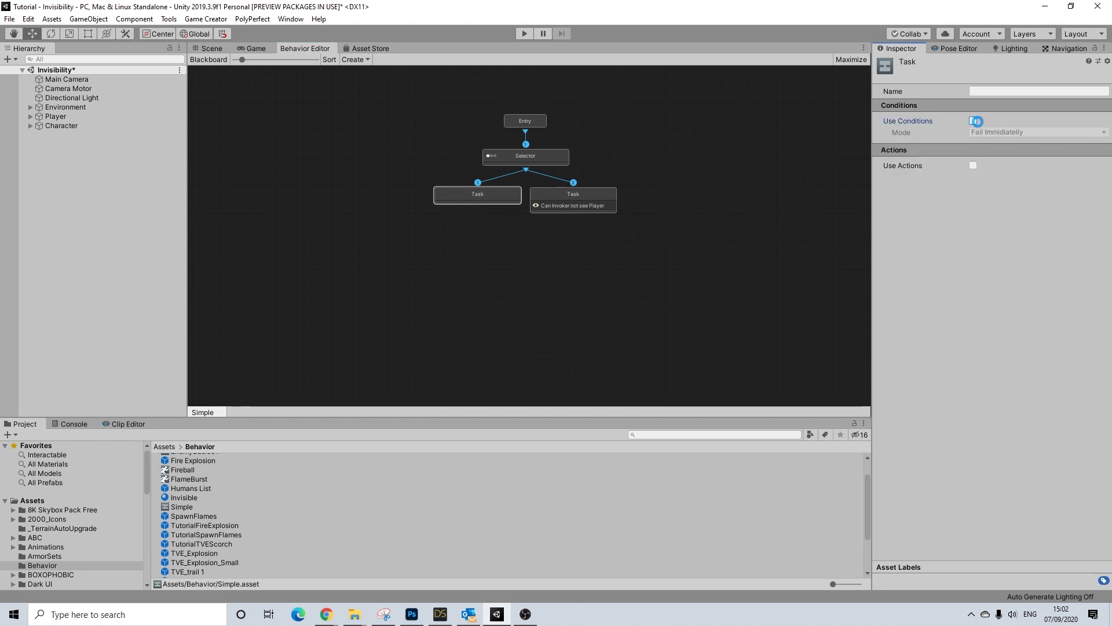
{"action": "left_click", "coordinate": [1002, 132]}
{"action": "left_click", "coordinate": [999, 142]}
{"action": "left_click", "coordinate": [1002, 145]}
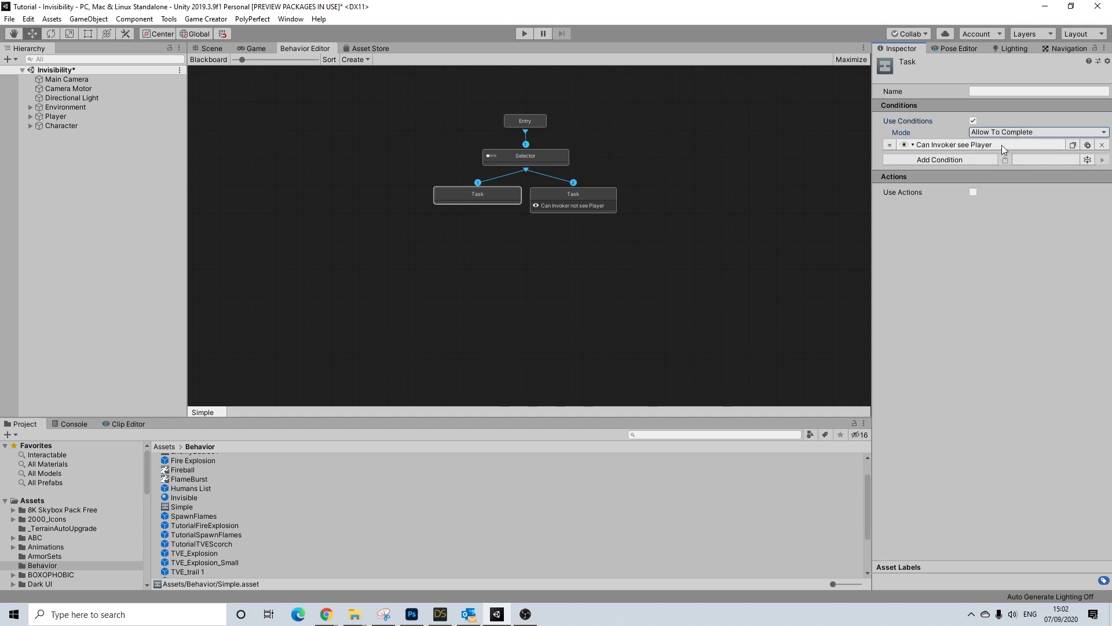
Step: Compare both Tasks, try placing the Can Not See Task ahead of the other, then restore its order and sort the graph
{"action": "left_click", "coordinate": [565, 194]}
{"action": "left_click", "coordinate": [477, 194]}
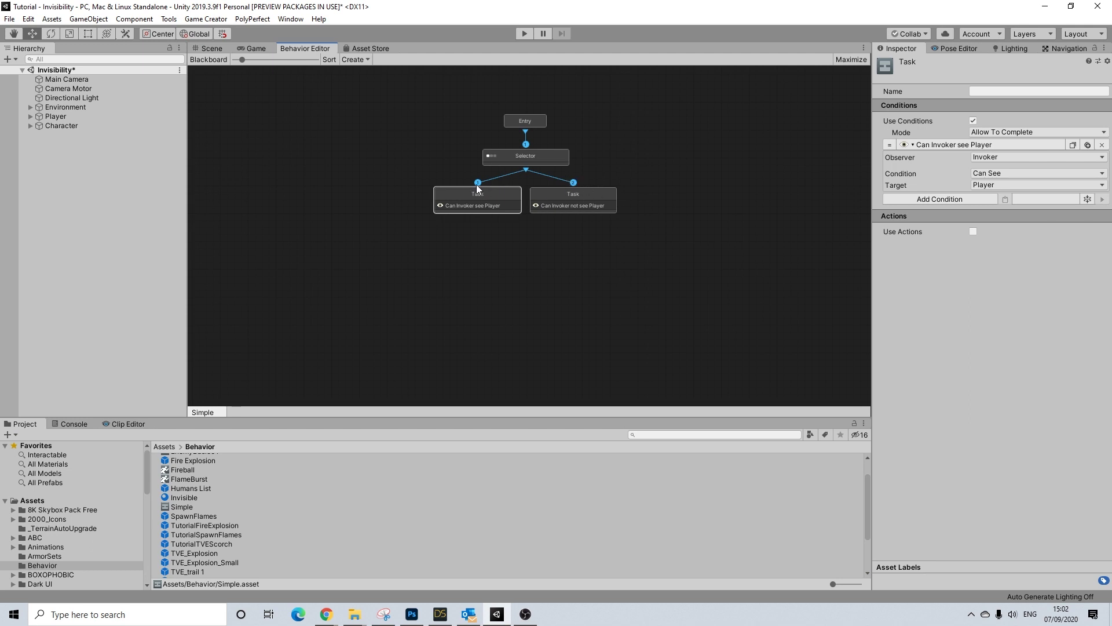
{"action": "left_click", "coordinate": [567, 191]}
{"action": "left_click", "coordinate": [492, 197]}
{"action": "left_click_drag", "start_coordinate": [581, 193], "coordinate": [382, 194]}
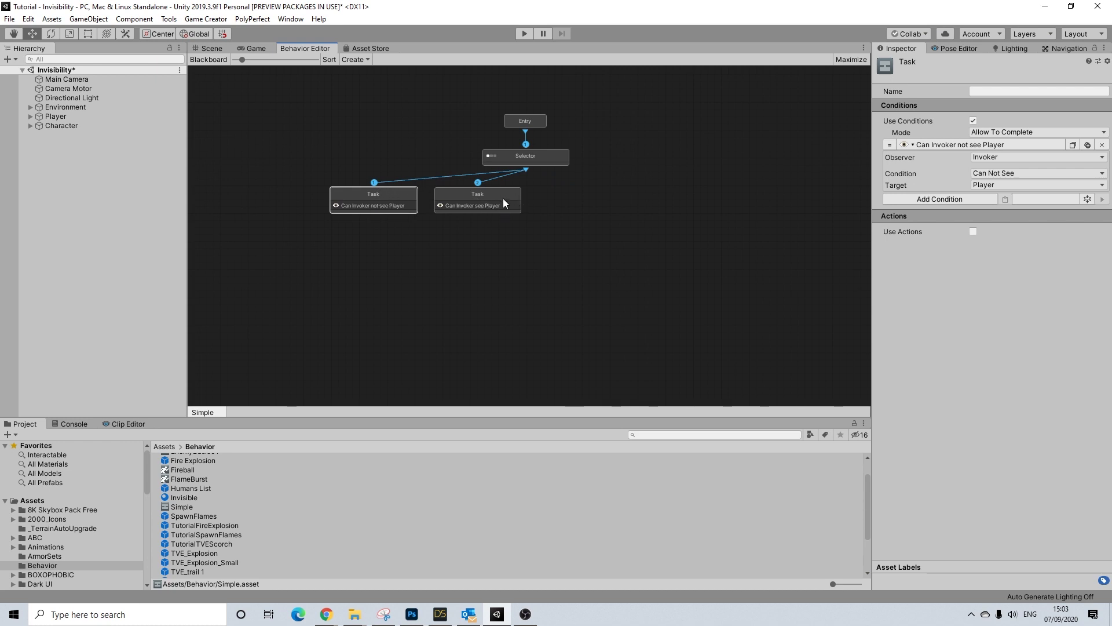
{"action": "left_click_drag", "start_coordinate": [413, 197], "coordinate": [593, 189]}
{"action": "left_click", "coordinate": [327, 60]}
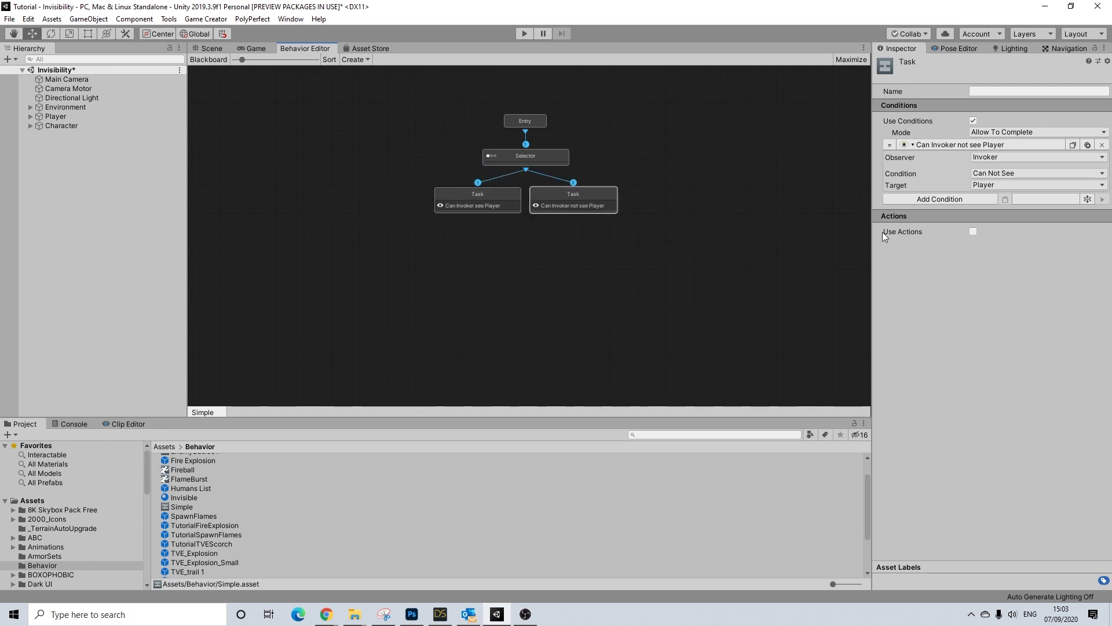
Step: Enable actions on the Can See Task and add a Character Follow action with Invoker following Player
{"action": "left_click", "coordinate": [491, 206]}
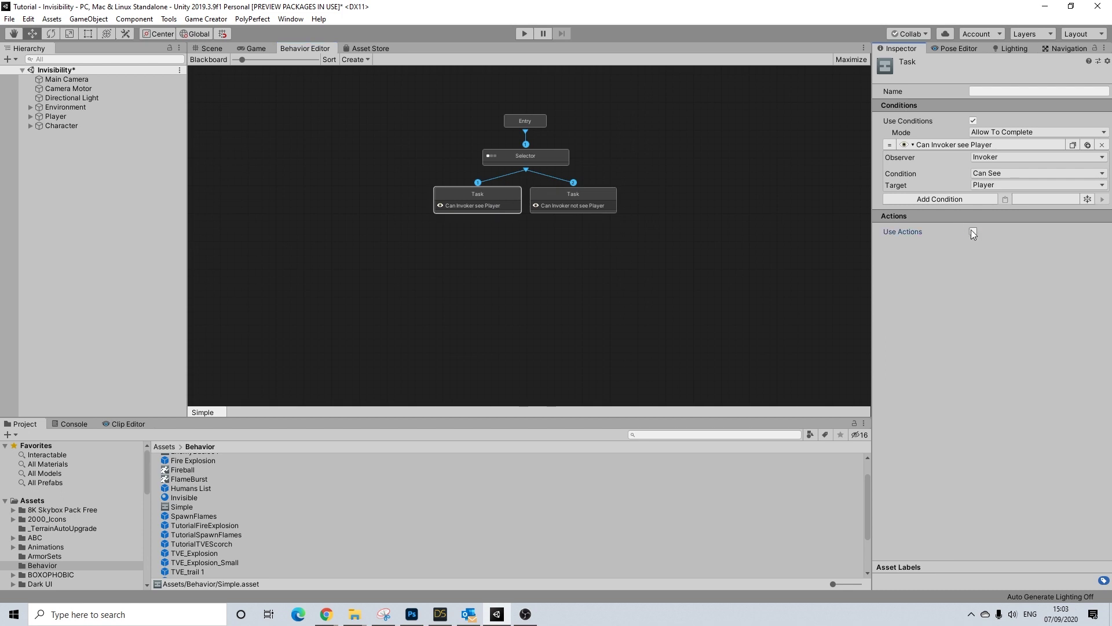
{"action": "left_click", "coordinate": [973, 231]}
{"action": "left_click", "coordinate": [954, 239]}
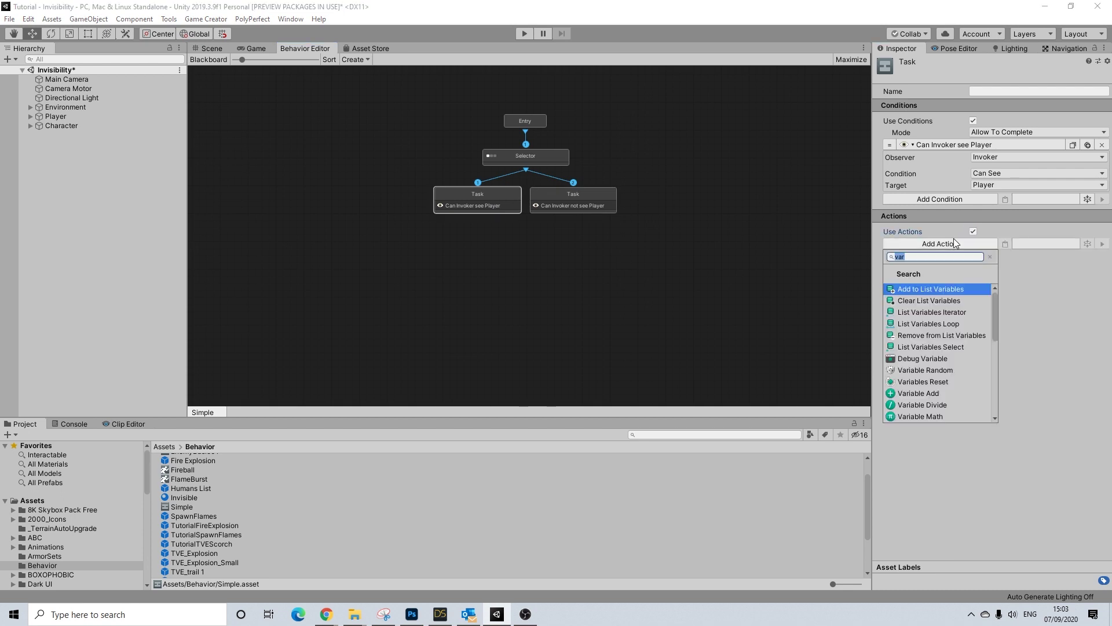
{"action": "type", "text": "follow"}
{"action": "key", "text": "Return"}
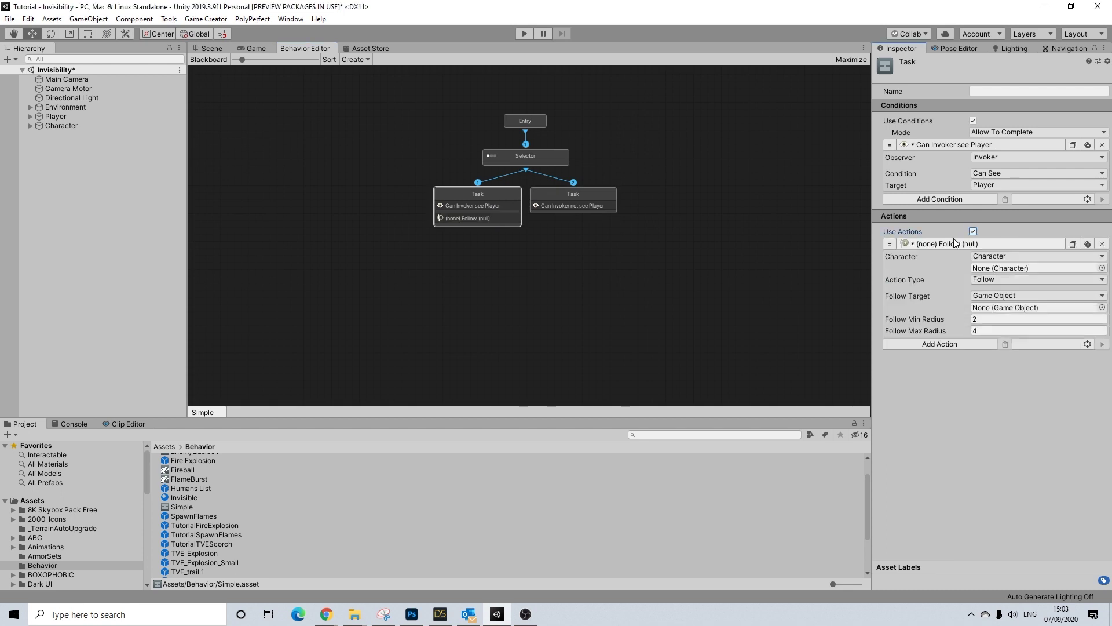
{"action": "left_click", "coordinate": [979, 256]}
{"action": "left_click", "coordinate": [975, 266]}
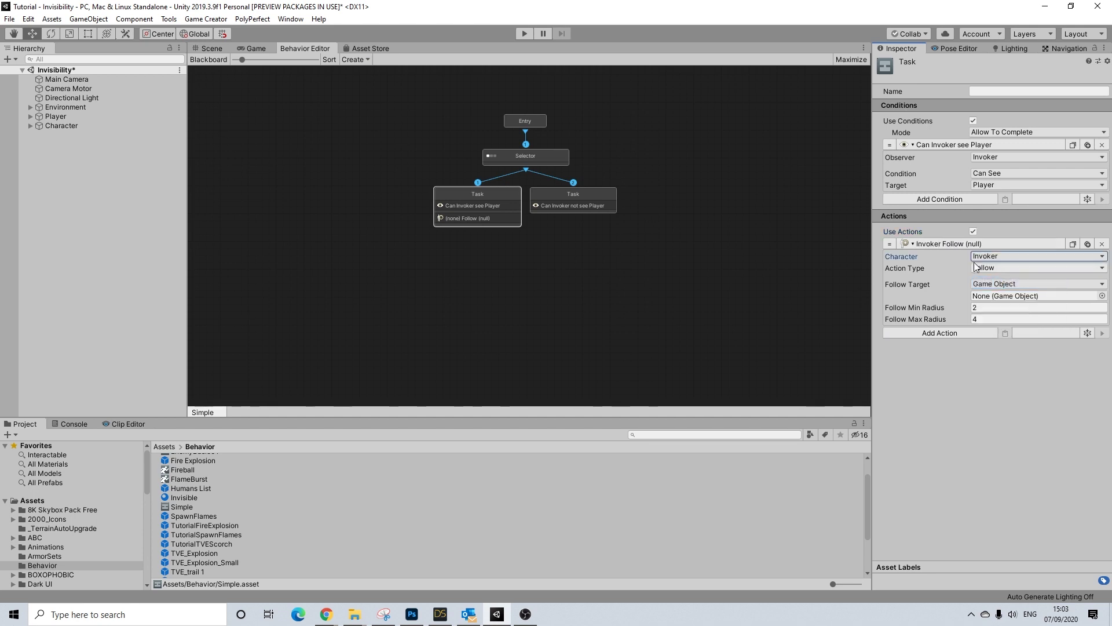
{"action": "left_click", "coordinate": [1006, 284]}
{"action": "left_click", "coordinate": [1006, 291]}
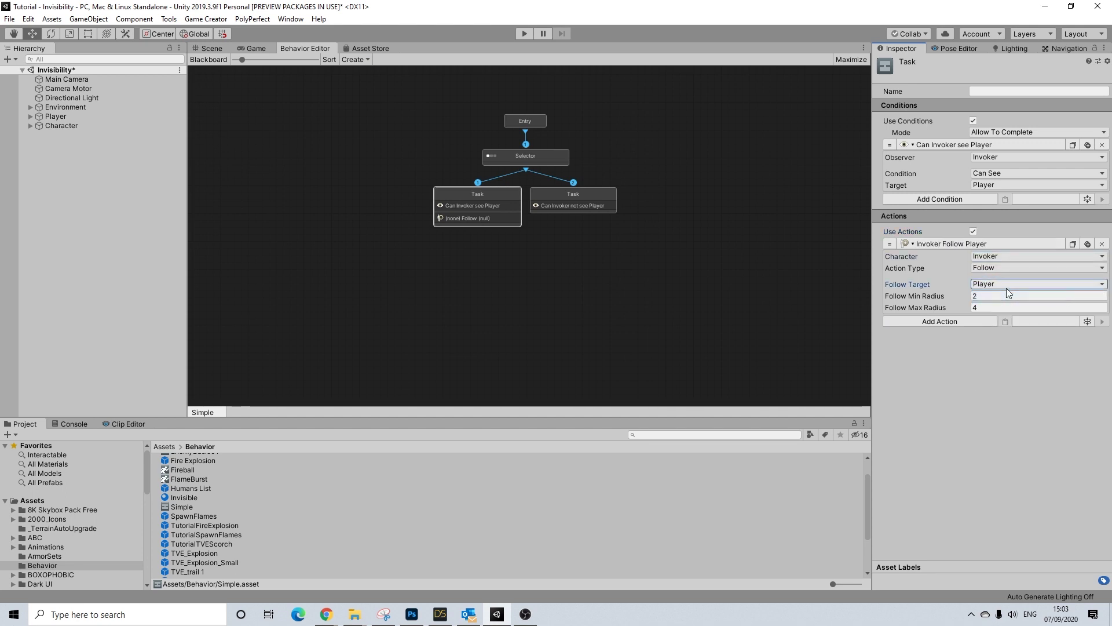
Step: Enable actions on the Can Not See Task and add an Execute Actions action
{"action": "left_click", "coordinate": [550, 197]}
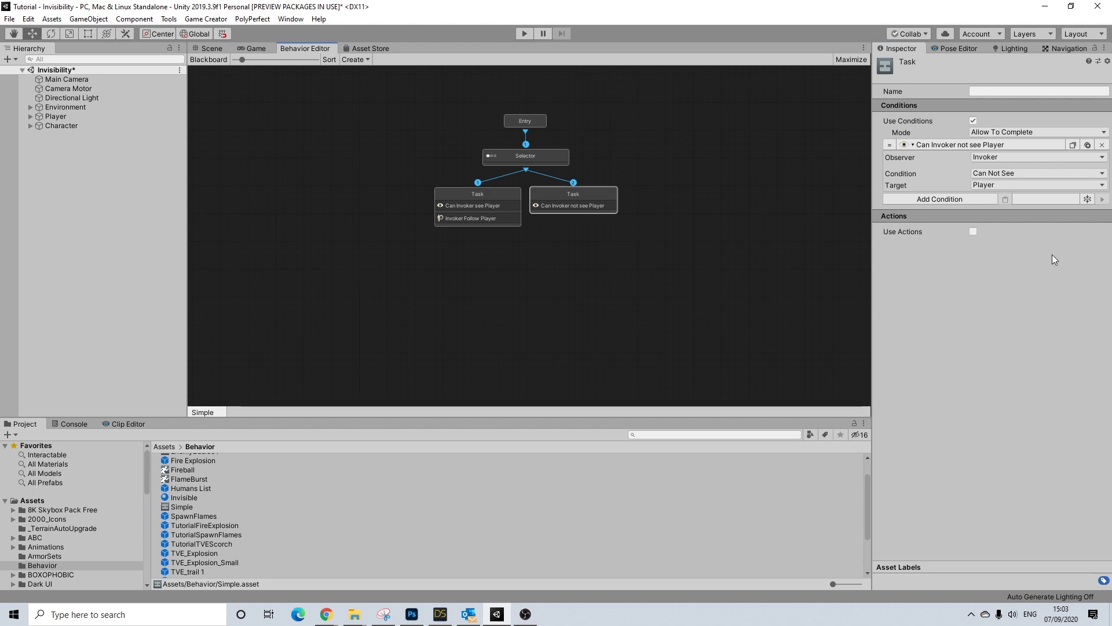
{"action": "left_click", "coordinate": [973, 231]}
{"action": "left_click", "coordinate": [936, 244]}
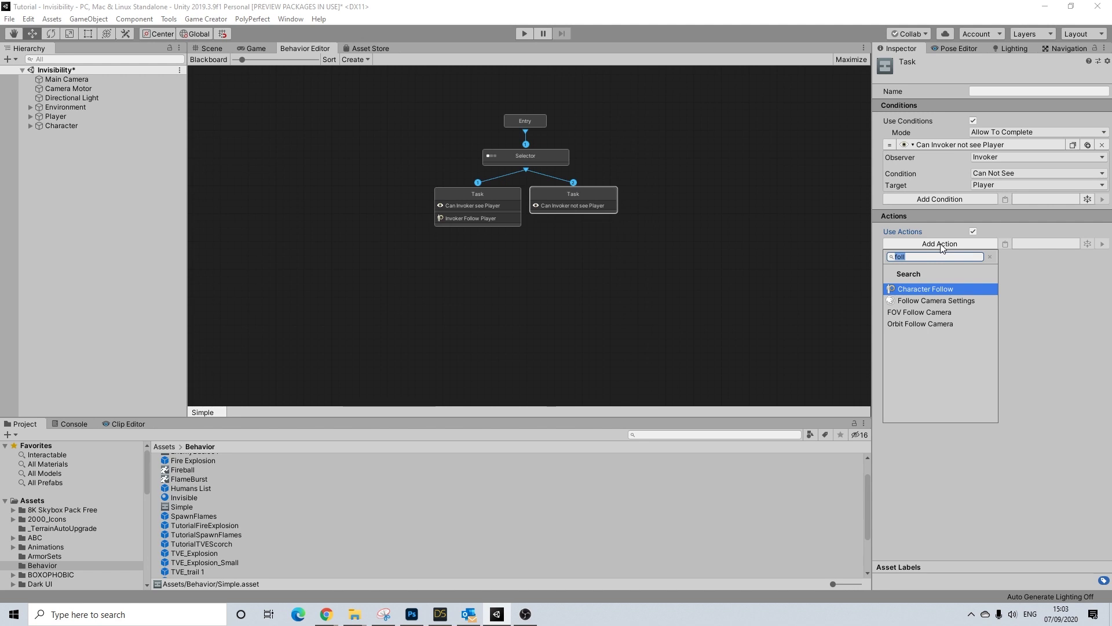
{"action": "type", "text": "ex"}
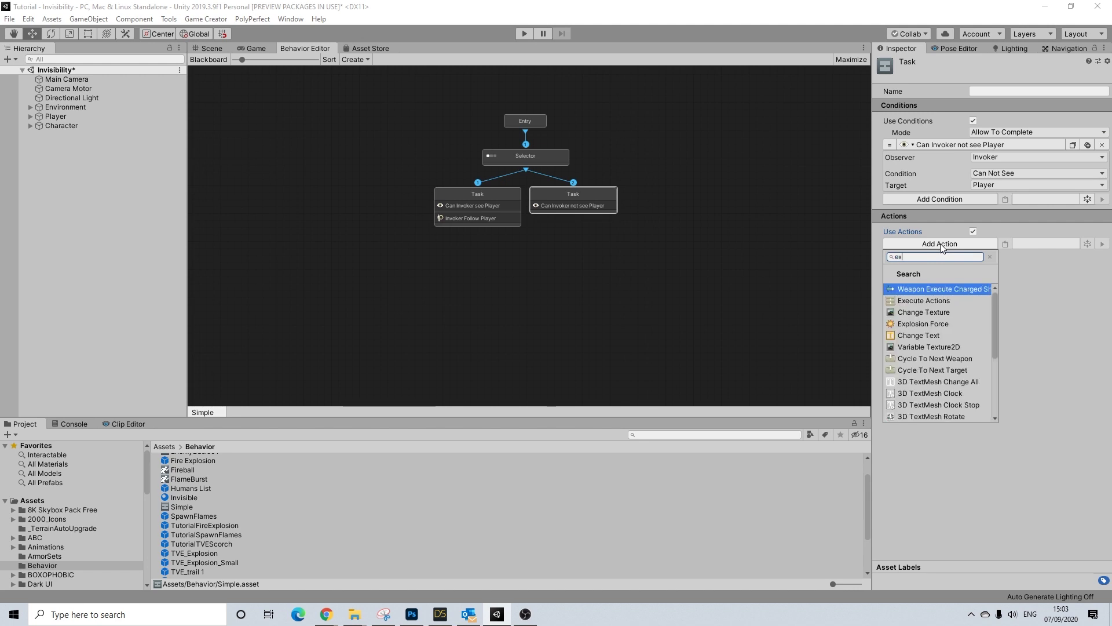
{"action": "left_click", "coordinate": [939, 300]}
Step: Set the Execute Actions source to the Invoker's local variable Marker and make it wait to finish
{"action": "left_click", "coordinate": [989, 257]}
{"action": "left_click", "coordinate": [1003, 282]}
{"action": "left_click", "coordinate": [997, 278]}
{"action": "left_click", "coordinate": [998, 304]}
{"action": "left_click", "coordinate": [992, 289]}
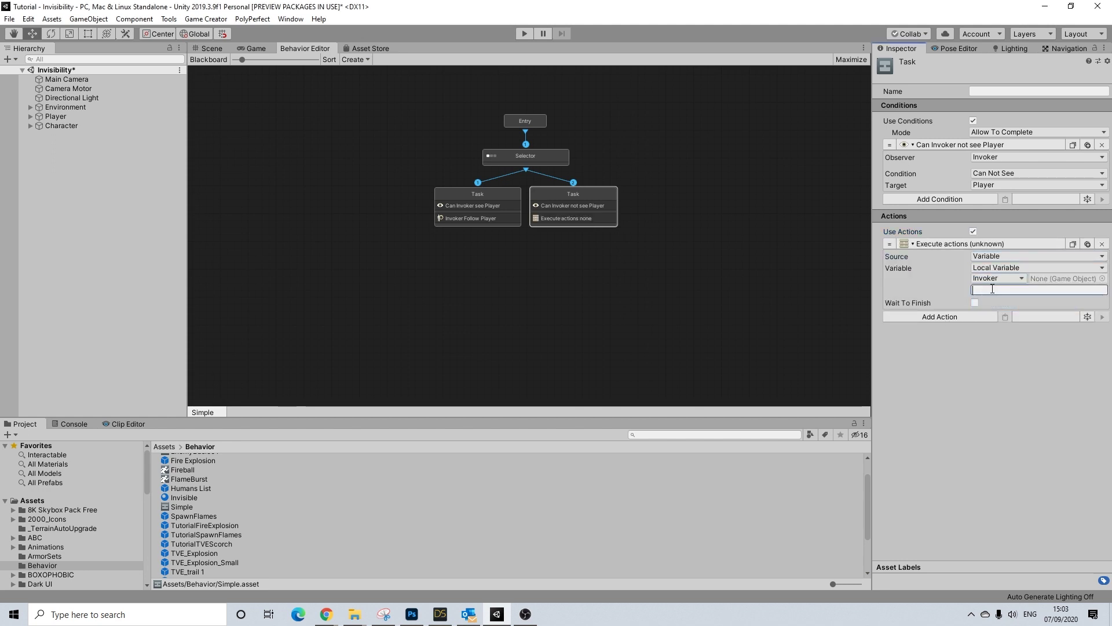
{"action": "type", "text": "Marker"}
{"action": "left_click", "coordinate": [975, 302]}
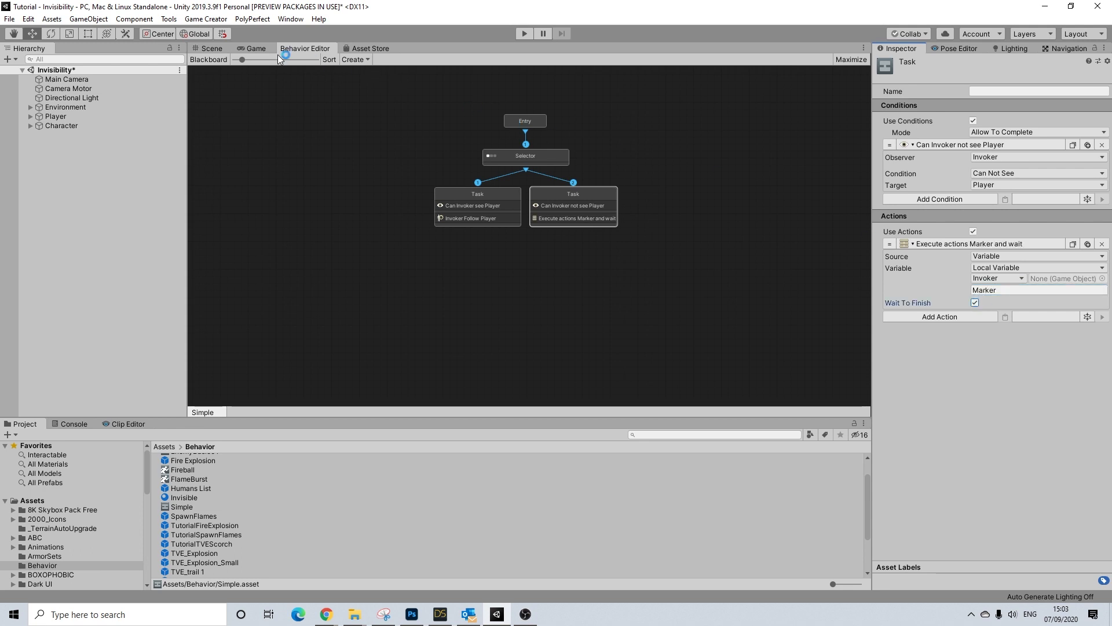
Step: Add a Blackboard parameter named Marker of type Game Object to the behavior tree
{"action": "left_click", "coordinate": [218, 62]}
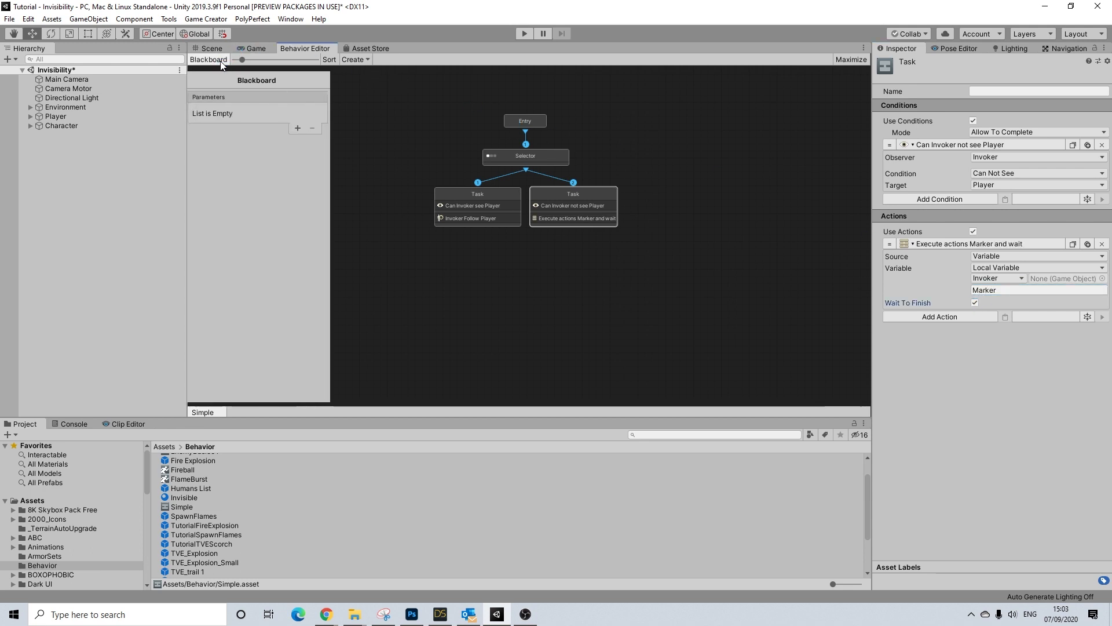
{"action": "left_click", "coordinate": [299, 128]}
{"action": "type", "text": "MA"}
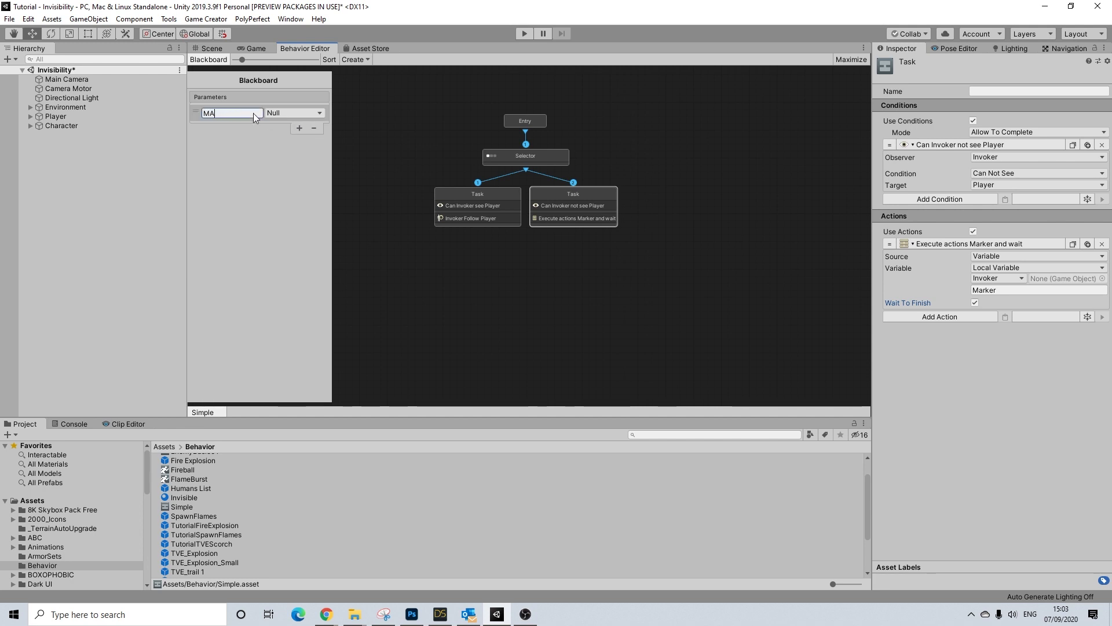
{"action": "type", "text": "rker"}
{"action": "left_click", "coordinate": [276, 111]}
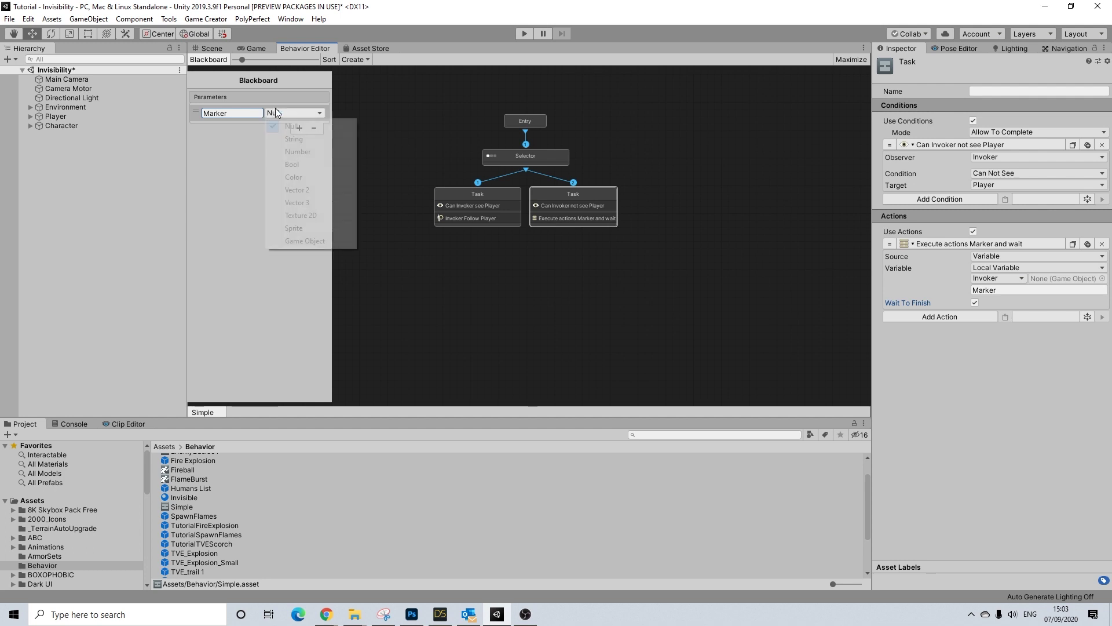
{"action": "left_click", "coordinate": [297, 241]}
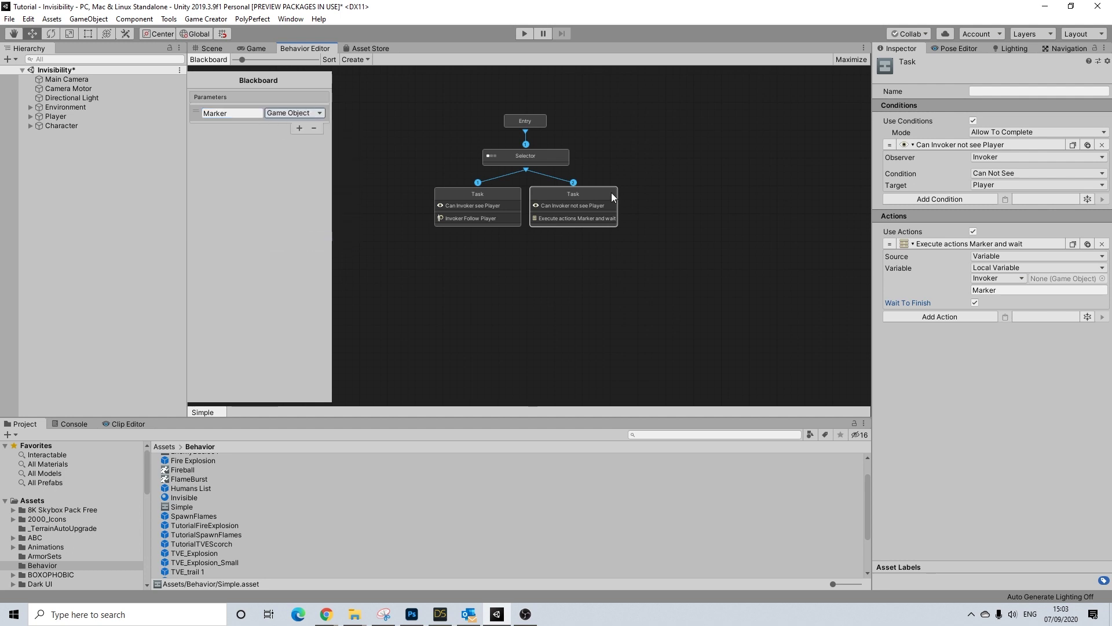
{"action": "left_click", "coordinate": [990, 280]}
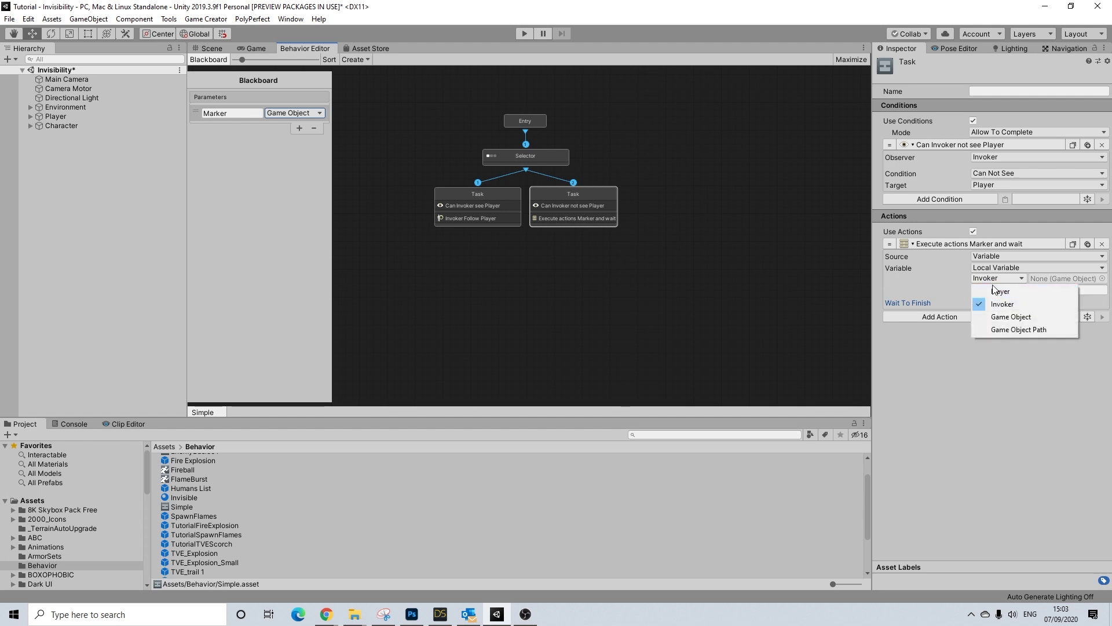
{"action": "left_click", "coordinate": [993, 286]}
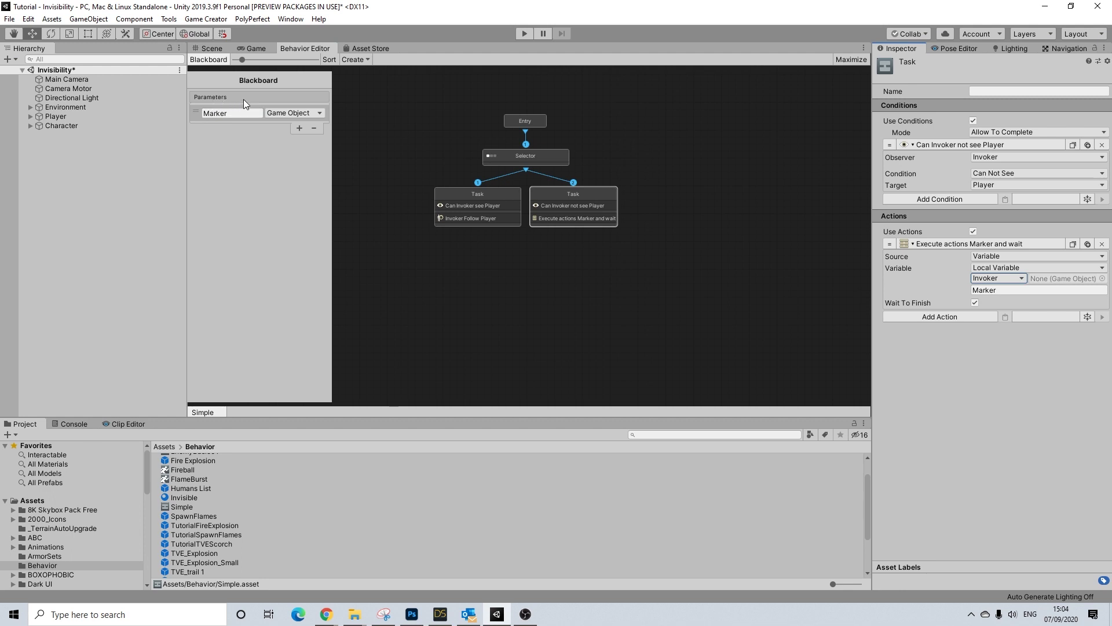
{"action": "left_click", "coordinate": [281, 113]}
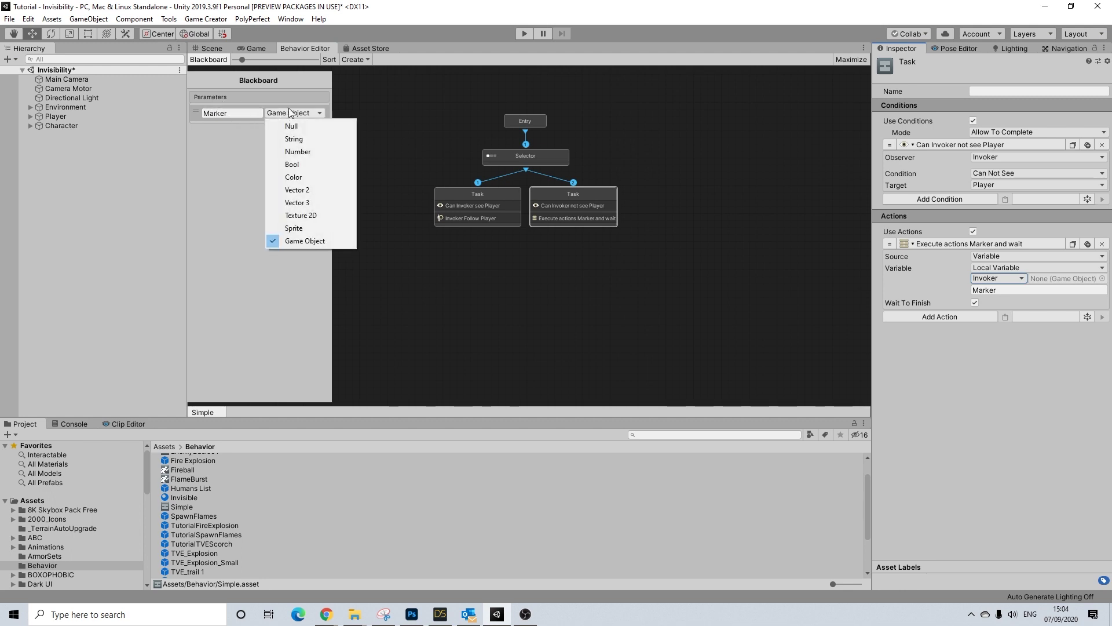
{"action": "left_click", "coordinate": [268, 113]}
{"action": "left_click", "coordinate": [982, 289]}
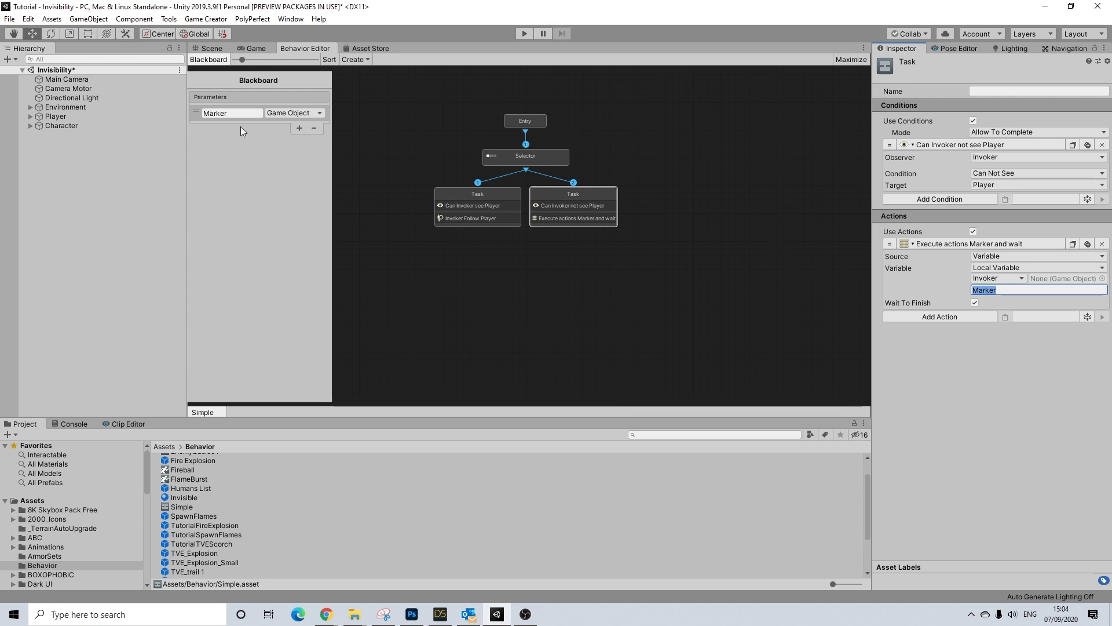
Step: Save the scene and review the settings of both Task nodes in the behavior tree
{"action": "key", "text": "ctrl+s"}
{"action": "left_click", "coordinate": [218, 59]}
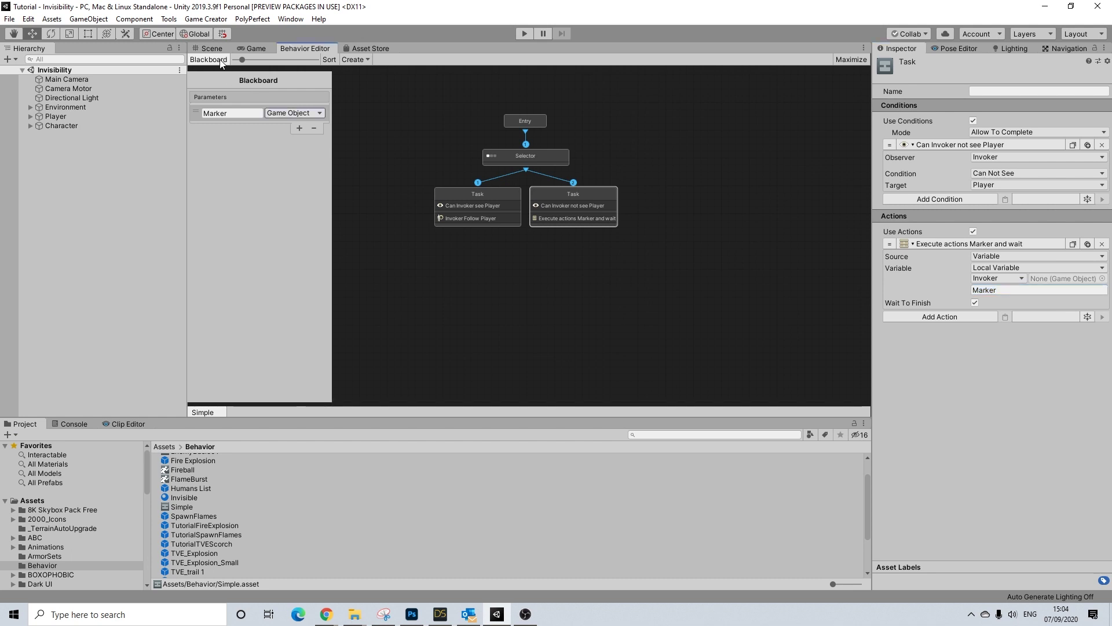
{"action": "left_click", "coordinate": [497, 198]}
{"action": "left_click", "coordinate": [593, 198]}
{"action": "left_click", "coordinate": [489, 191]}
Step: Assign the Simple behavior tree as the Behavior Graph of the Character in the scene
{"action": "left_click", "coordinate": [211, 47]}
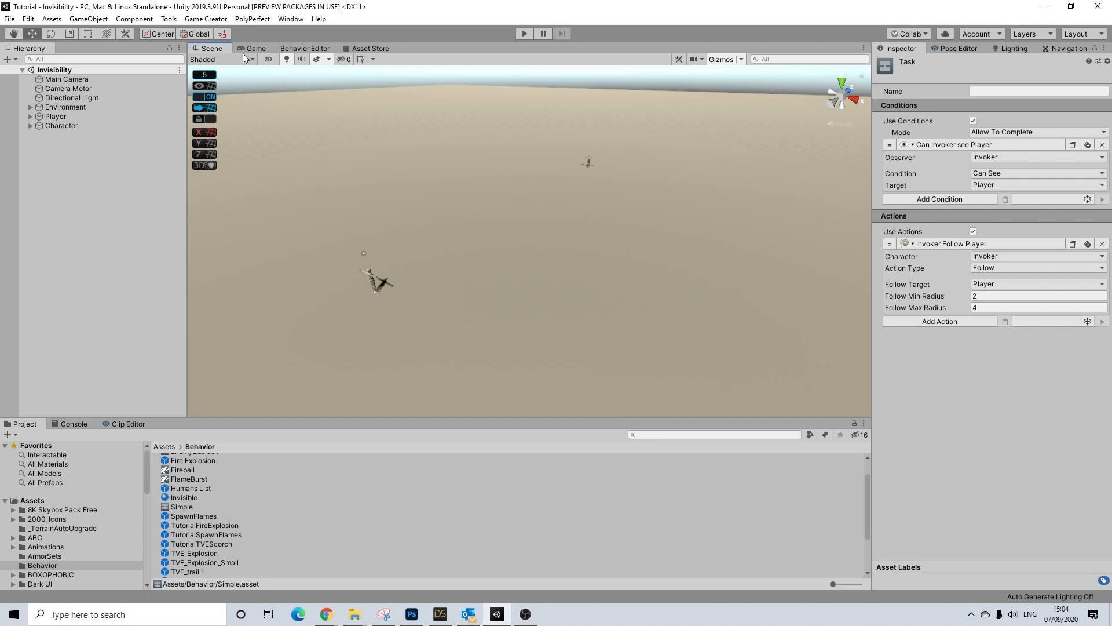
{"action": "left_click", "coordinate": [40, 123]}
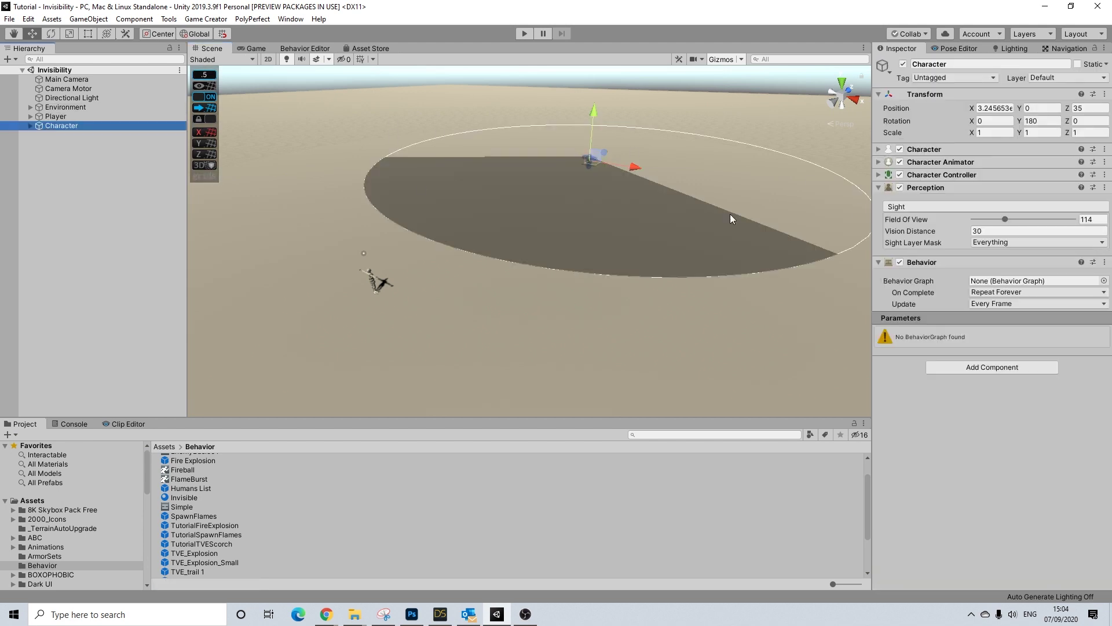
{"action": "mouse_move", "coordinate": [174, 507]}
{"action": "left_mouse_down"}
{"action": "mouse_move", "coordinate": [672, 436]}
{"action": "mouse_move", "coordinate": [1046, 245]}
{"action": "mouse_move", "coordinate": [1009, 284]}
{"action": "left_mouse_up"}
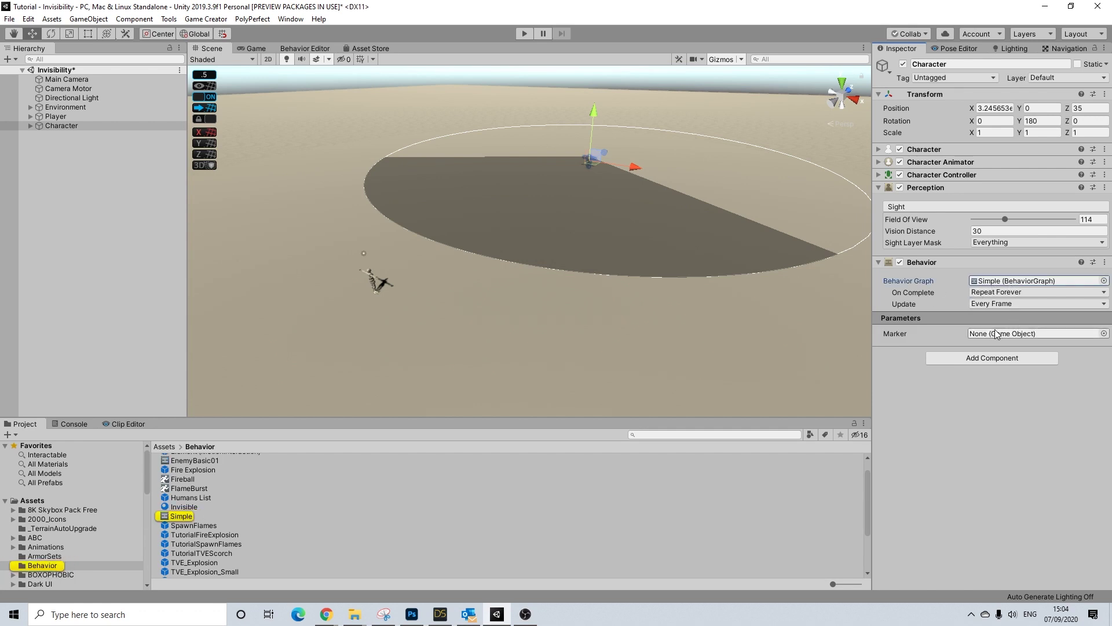
Step: Create a Game Creator Actions object under Character and name it GotoMarker
{"action": "right_click", "coordinate": [55, 127]}
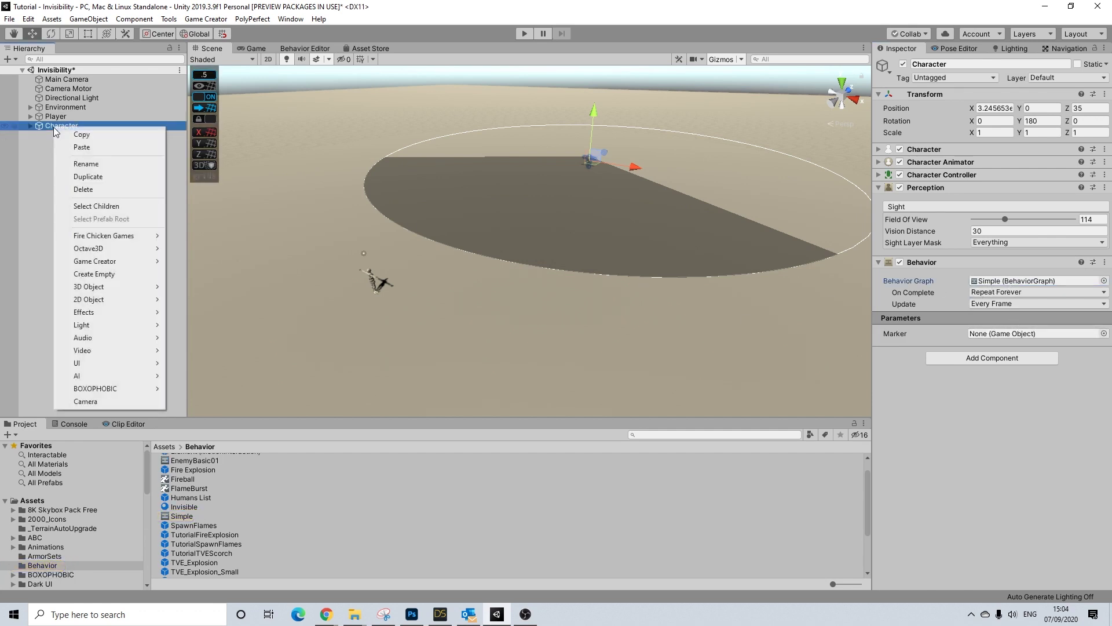
{"action": "mouse_move", "coordinate": [136, 261]}
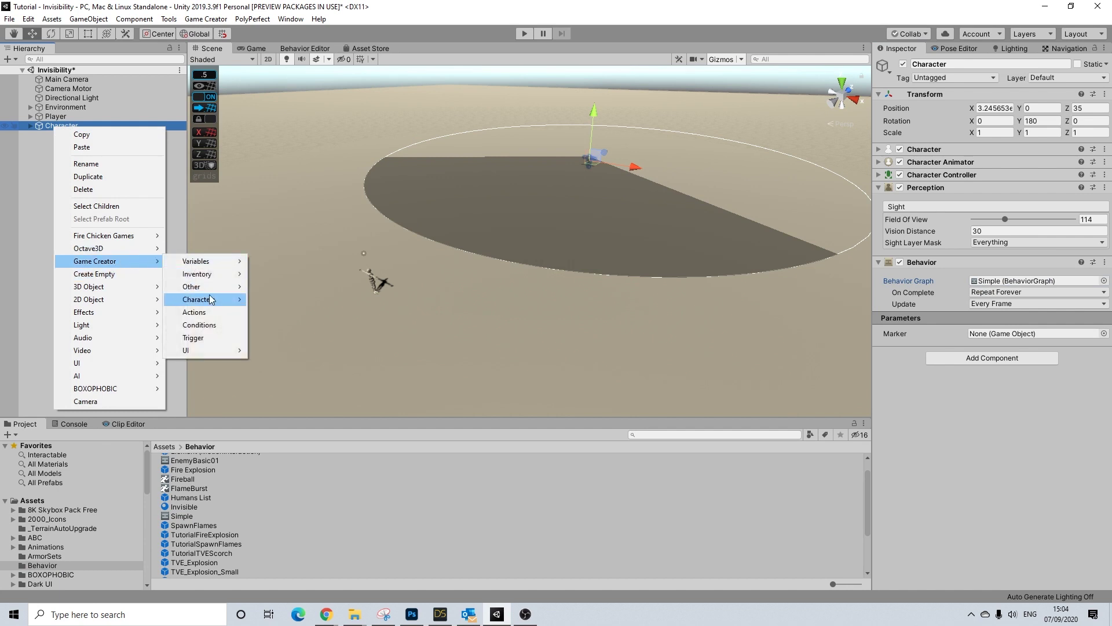
{"action": "left_click", "coordinate": [198, 312]}
{"action": "left_click", "coordinate": [957, 64]}
{"action": "type", "text": "M"}
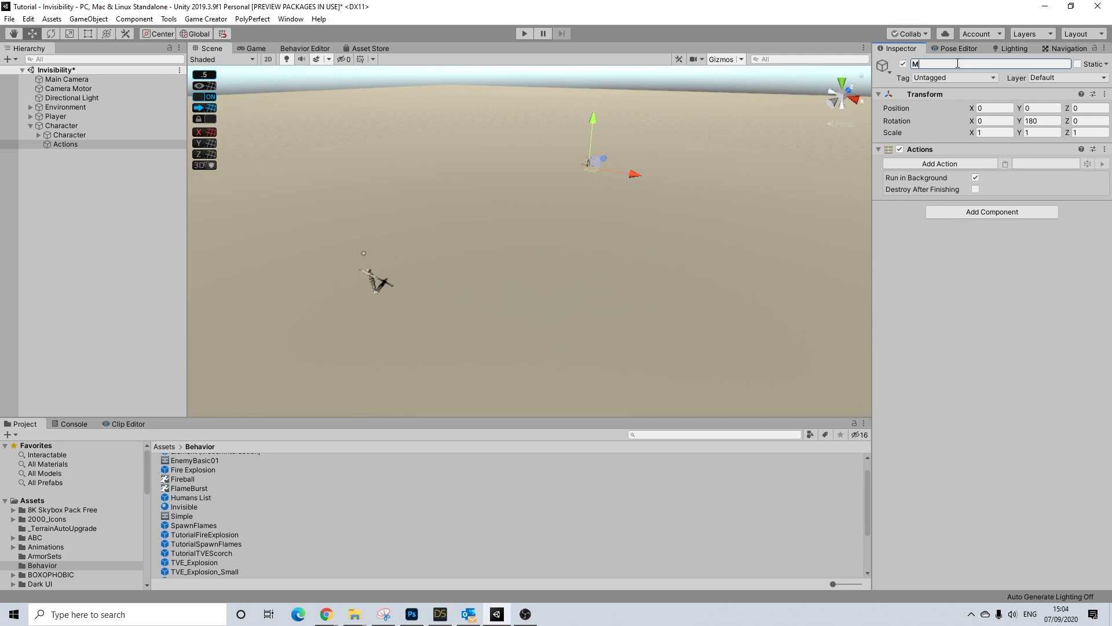
{"action": "type", "text": "otTarker"}
{"action": "key", "text": "Return"}
{"action": "left_click", "coordinate": [30, 125]}
Step: Create a Game Creator Marker in the scene and place it near the Character at X 0, Y 0, Z 33.5
{"action": "right_click", "coordinate": [53, 165]}
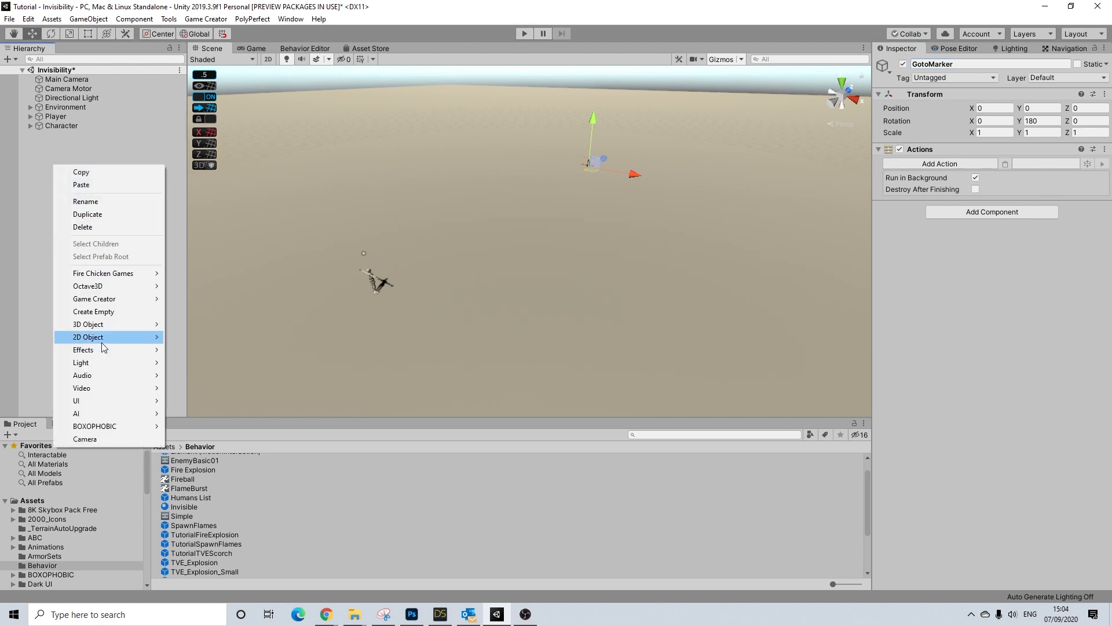
{"action": "mouse_move", "coordinate": [145, 298]}
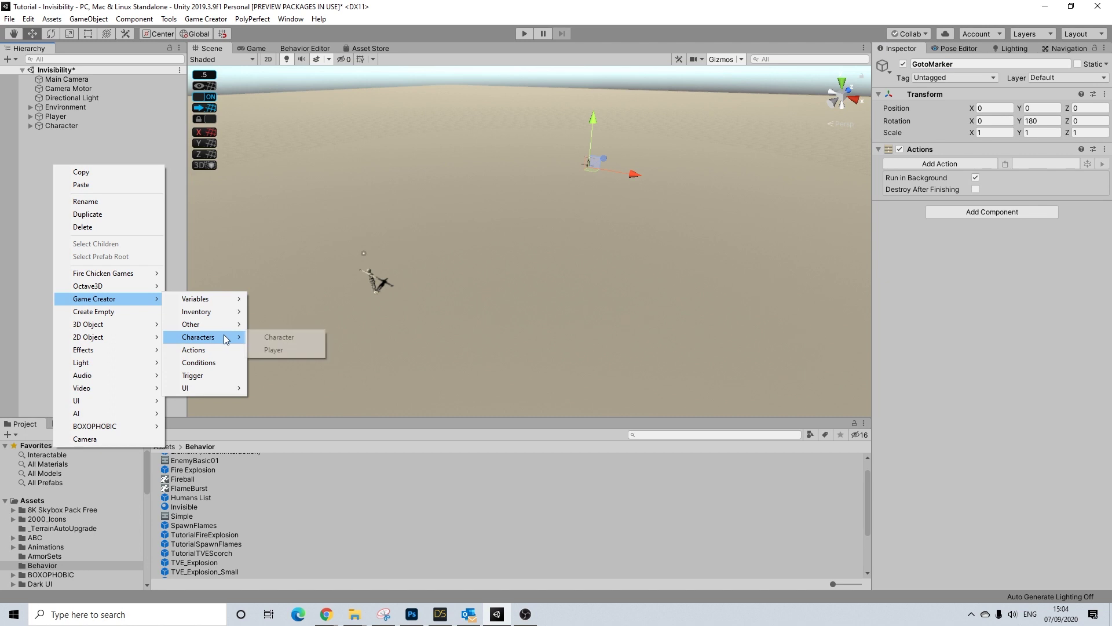
{"action": "mouse_move", "coordinate": [245, 325]}
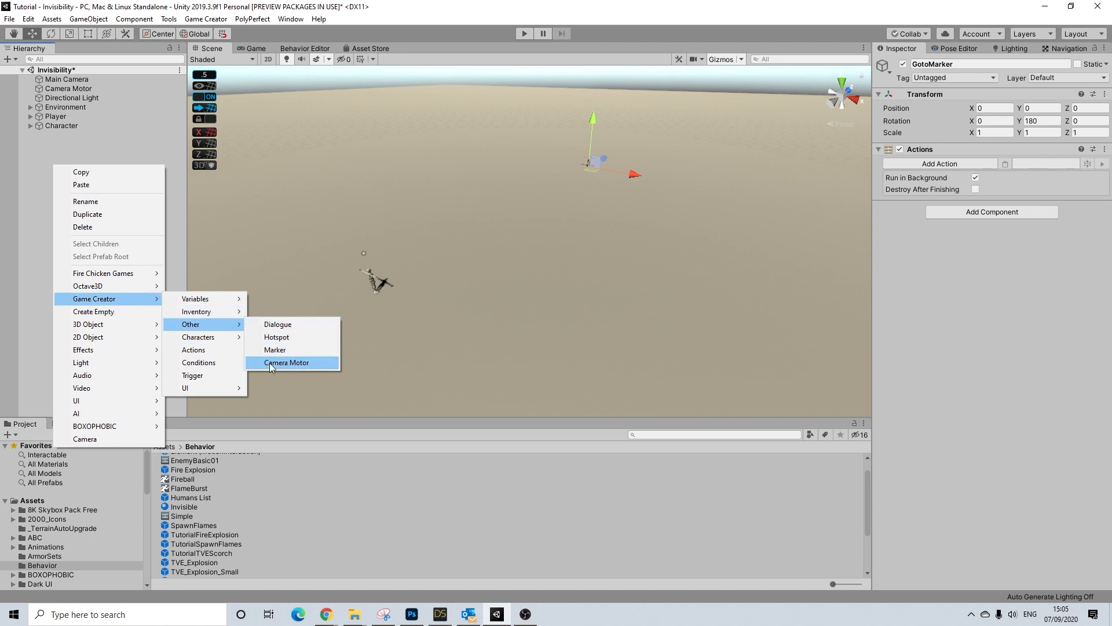
{"action": "left_click", "coordinate": [275, 349]}
{"action": "mouse_move", "coordinate": [492, 192]}
{"action": "left_mouse_down", "text": "alt"}
{"action": "mouse_move", "coordinate": [369, 270]}
{"action": "mouse_move", "coordinate": [798, 138]}
{"action": "left_mouse_up", "text": "alt"}
{"action": "left_click", "coordinate": [55, 35]}
{"action": "left_click_drag", "start_coordinate": [670, 199], "coordinate": [371, 159]}
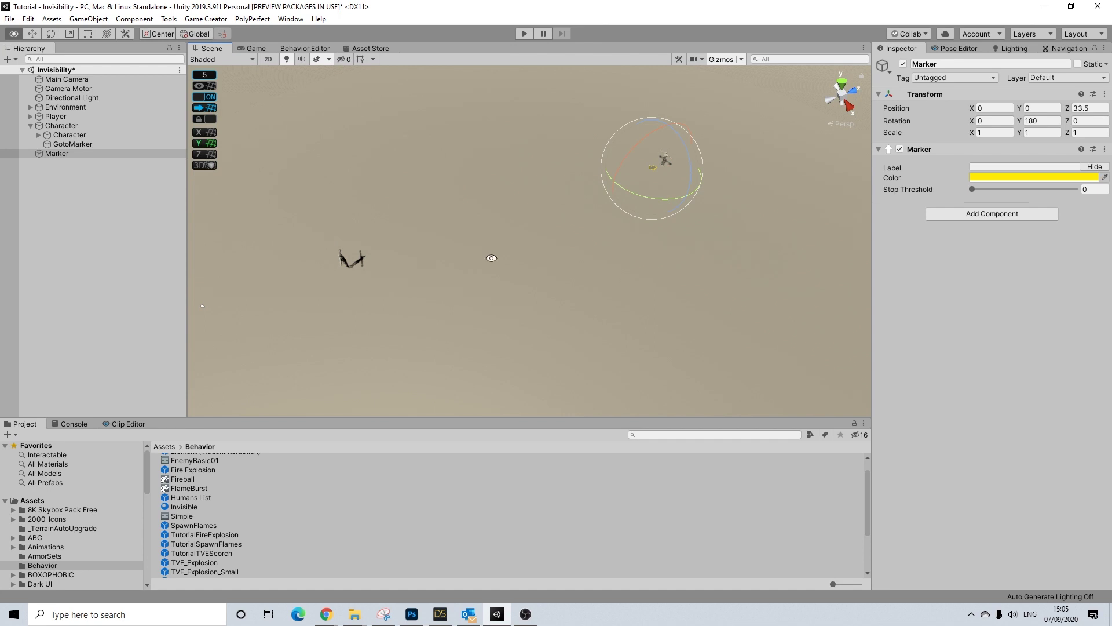
{"action": "left_click_drag", "start_coordinate": [489, 250], "coordinate": [623, 181], "text": "alt"}
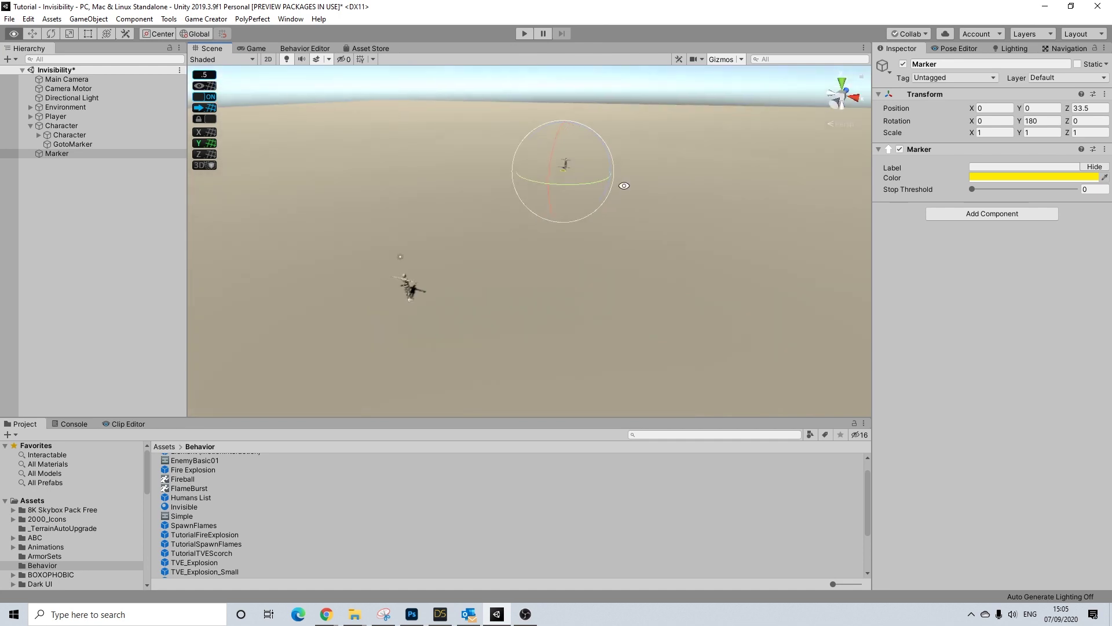
Step: Examine the Character's field of view and vision range relative to the Player, along with its Perception and Behavior settings
{"action": "left_click", "coordinate": [30, 125]}
{"action": "left_click", "coordinate": [65, 126]}
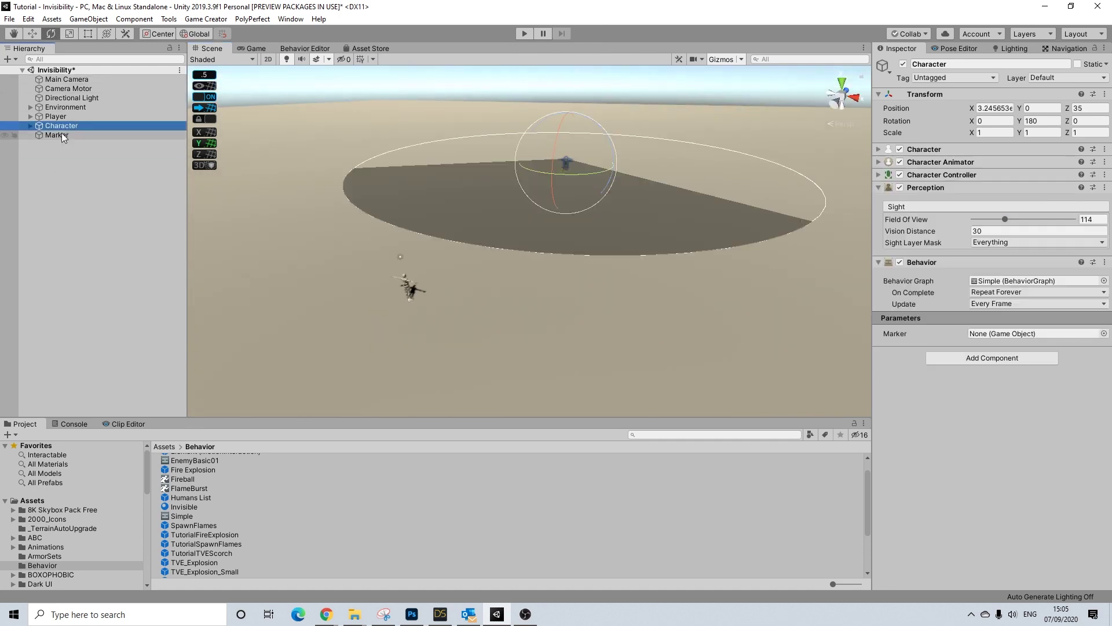
{"action": "left_click_drag", "start_coordinate": [628, 154], "coordinate": [563, 189], "text": "alt"}
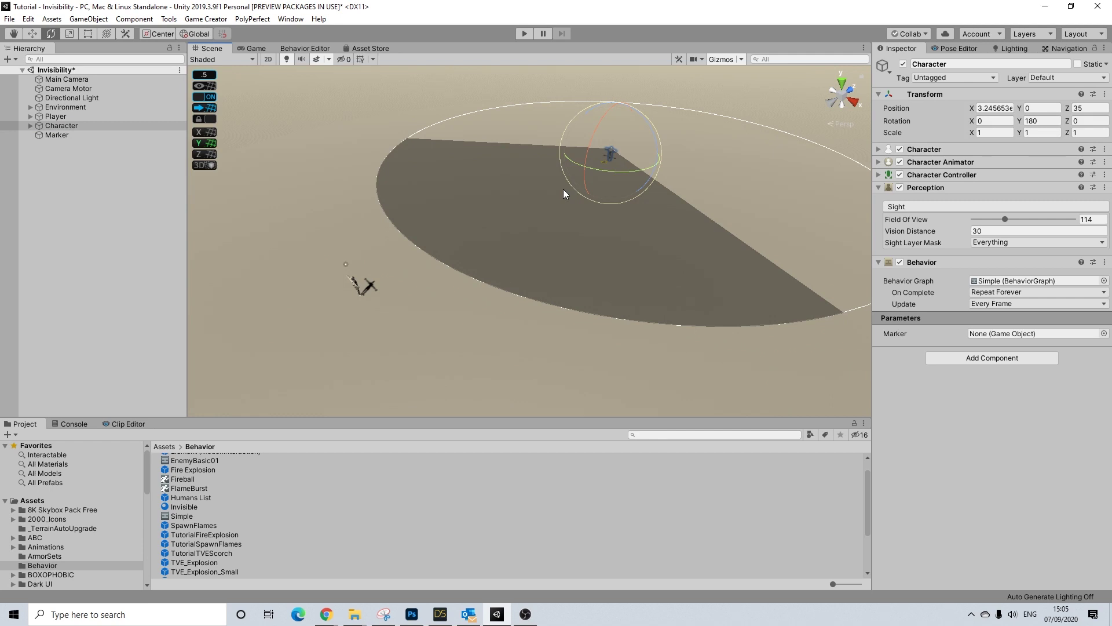
{"action": "left_click_drag", "start_coordinate": [439, 237], "coordinate": [480, 249], "text": "alt"}
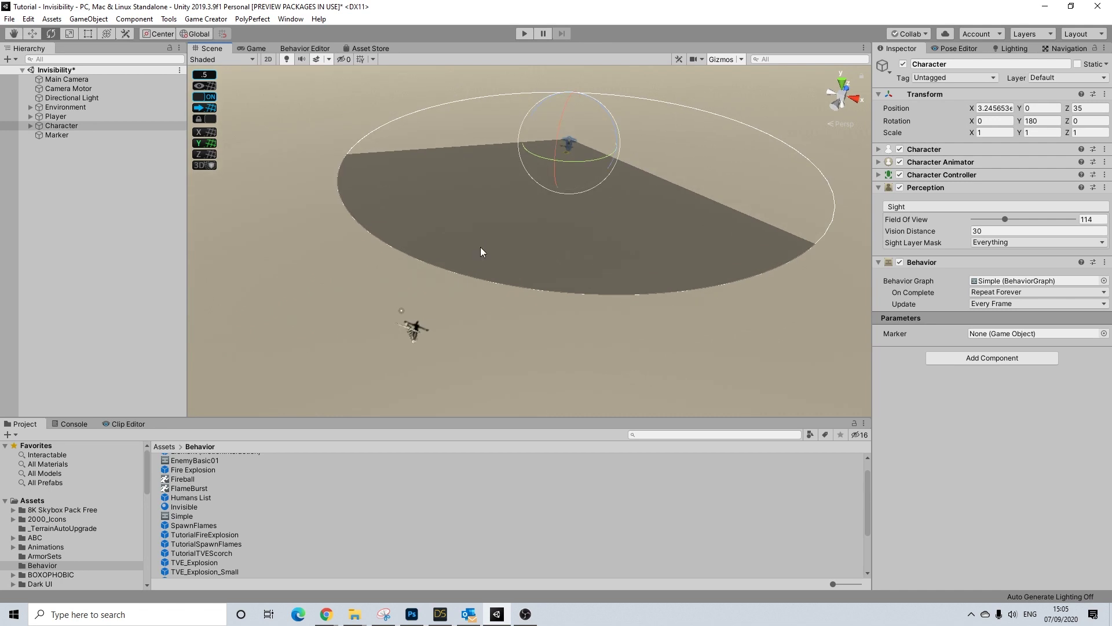
{"action": "left_click_drag", "start_coordinate": [620, 209], "coordinate": [443, 181], "text": "alt"}
{"action": "left_click_drag", "start_coordinate": [586, 178], "coordinate": [388, 169], "text": "alt"}
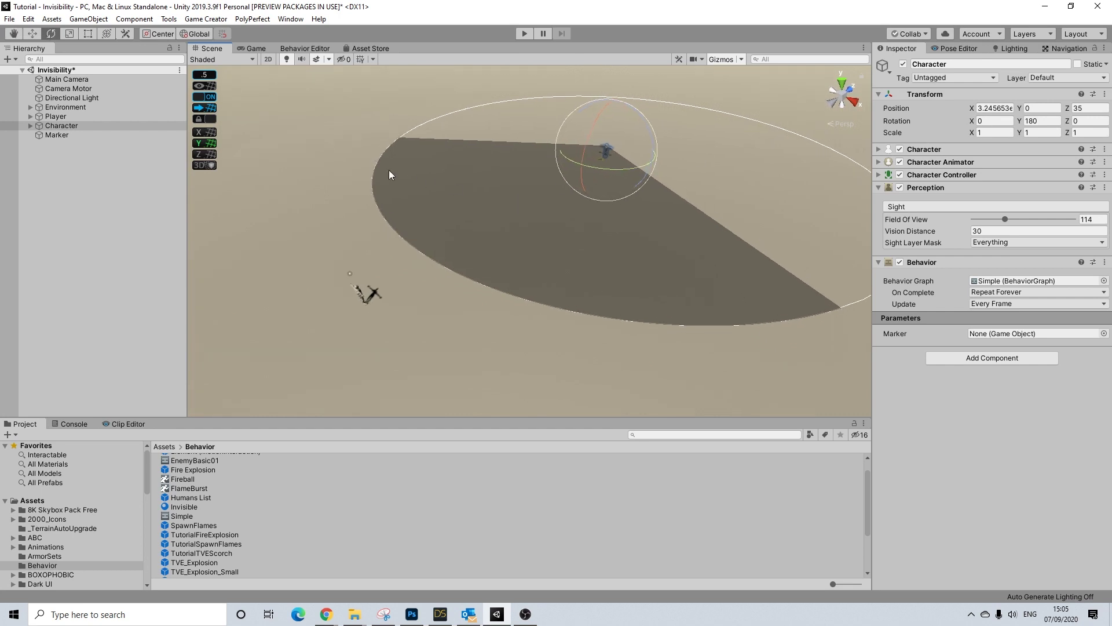
{"action": "left_click", "coordinate": [58, 128]}
{"action": "left_click", "coordinate": [54, 134]}
{"action": "left_click", "coordinate": [64, 127]}
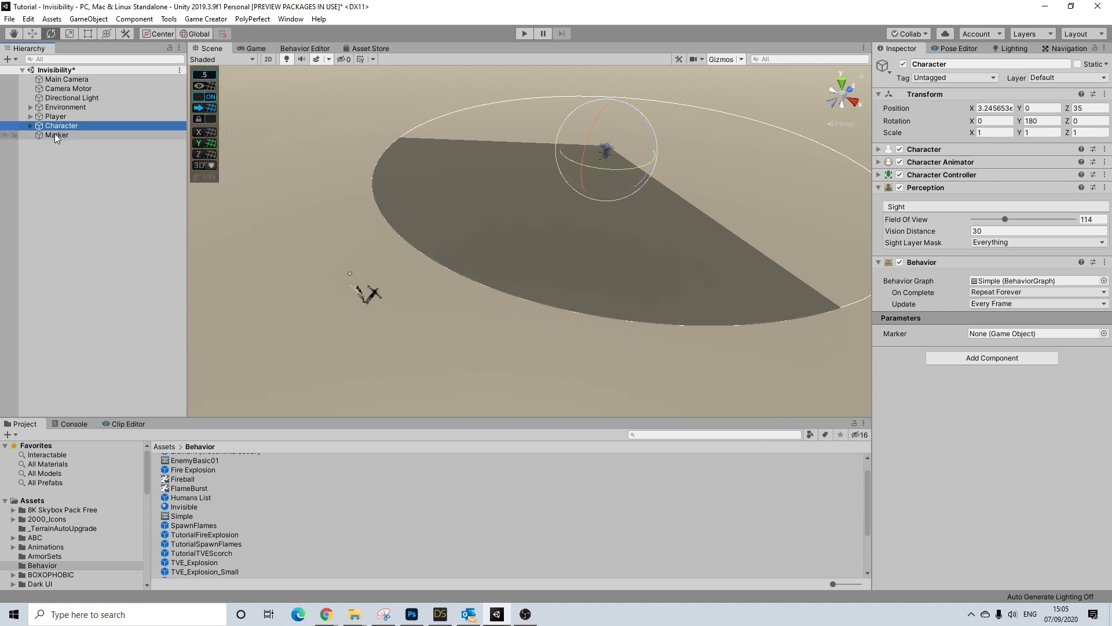
Step: Add a Move Character action to the GotoMarker object under Character
{"action": "left_click", "coordinate": [31, 126]}
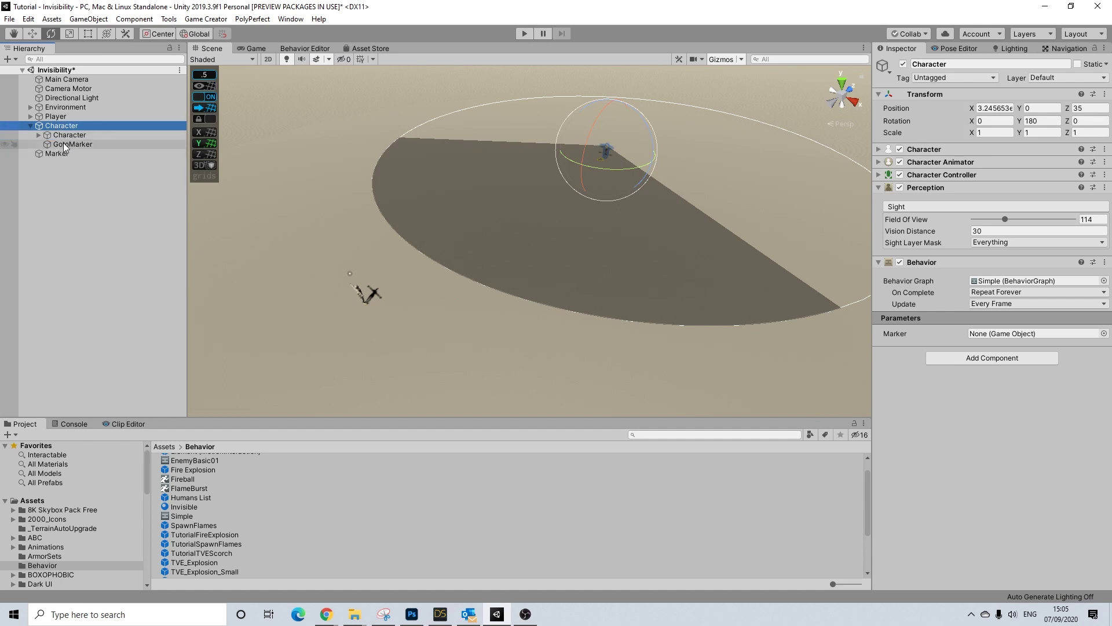
{"action": "left_click", "coordinate": [64, 143]}
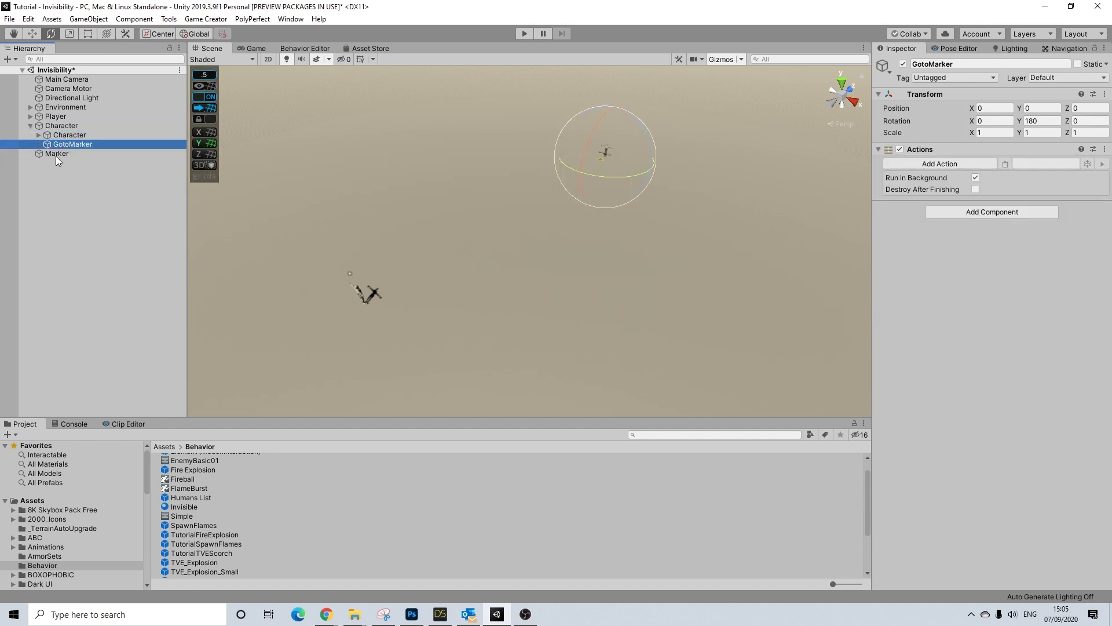
{"action": "left_click", "coordinate": [967, 164]}
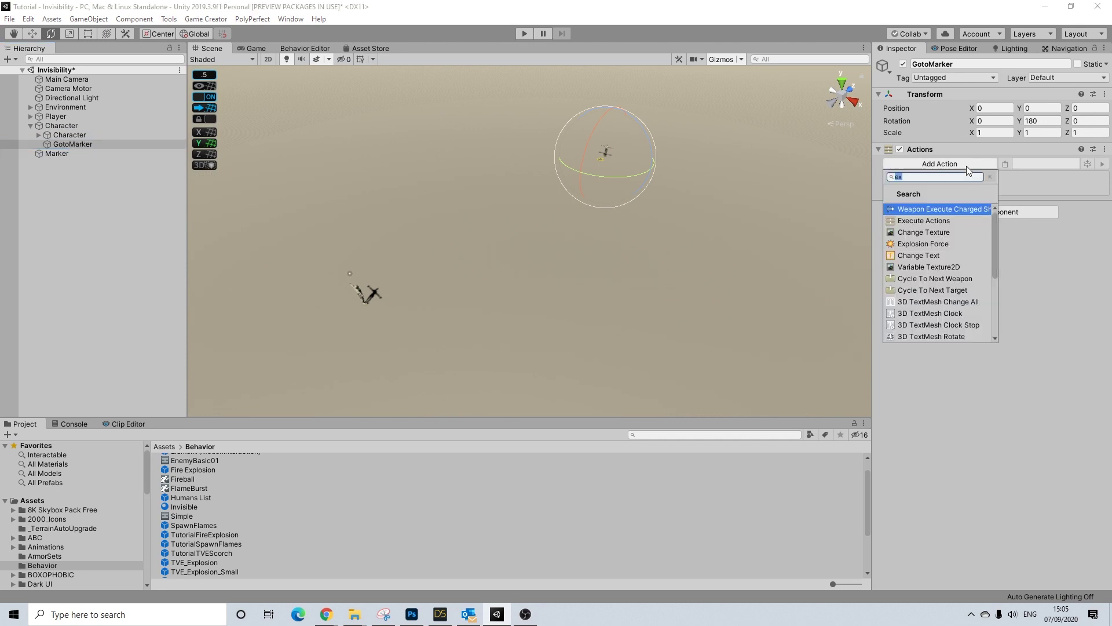
{"action": "type", "text": "move"}
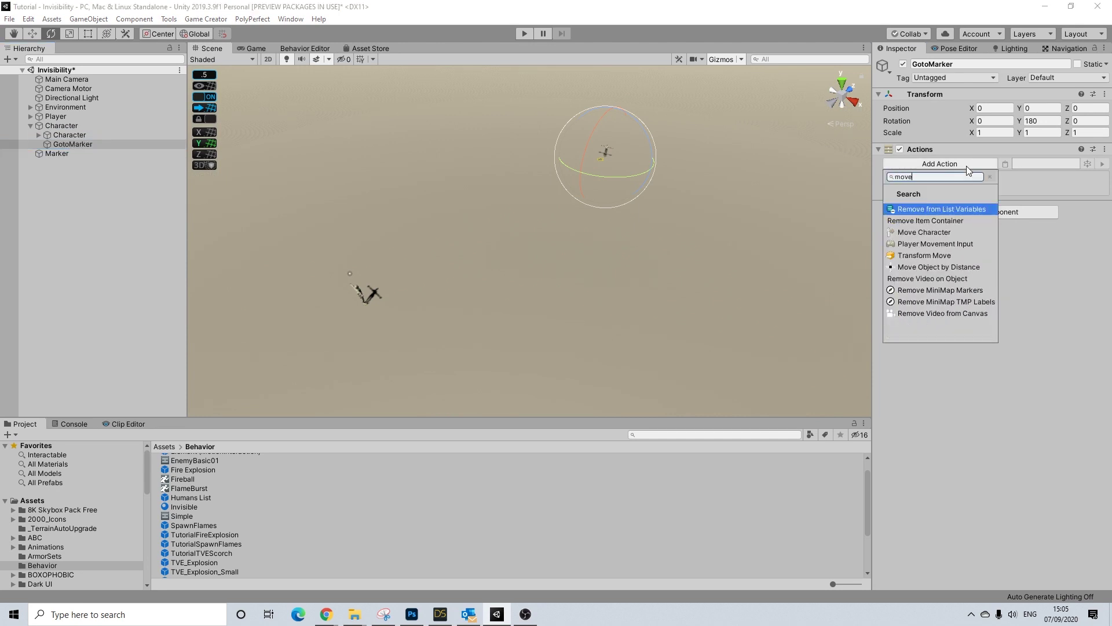
{"action": "left_click", "coordinate": [921, 232]}
Step: Assign the scene's Character as the move action's target and set its destination to the scene's Marker
{"action": "left_click_drag", "start_coordinate": [47, 136], "coordinate": [1040, 189]}
{"action": "left_click", "coordinate": [1013, 204]}
{"action": "left_click", "coordinate": [1002, 242]}
{"action": "mouse_move", "coordinate": [47, 155]}
{"action": "left_mouse_down"}
{"action": "mouse_move", "coordinate": [1089, 176]}
{"action": "mouse_move", "coordinate": [1026, 216]}
{"action": "left_mouse_up"}
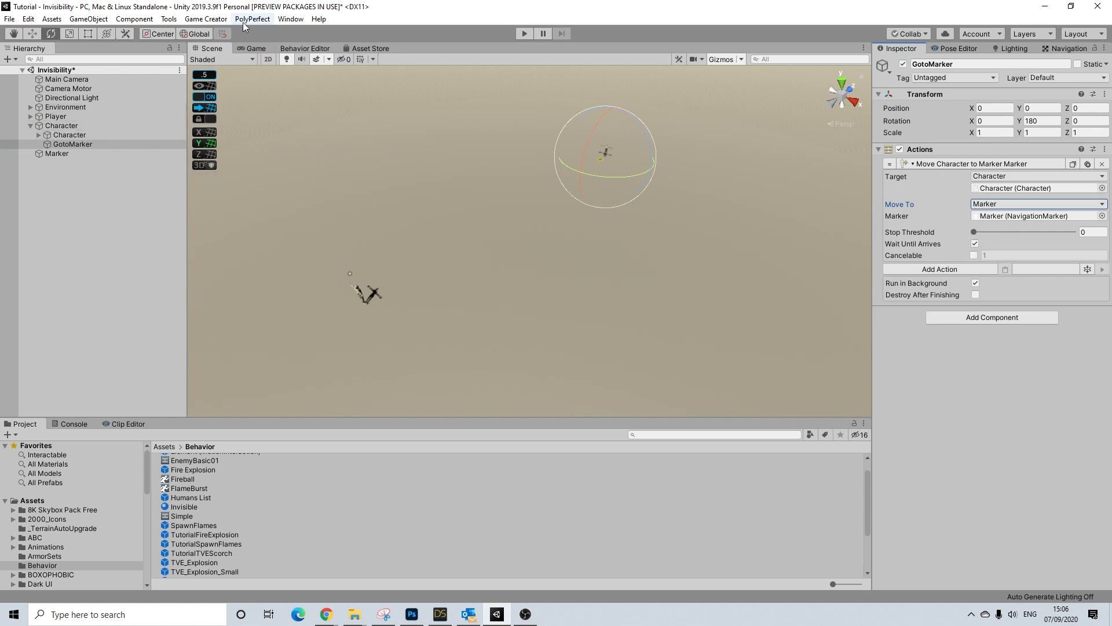
Step: Set the sight condition's target to Global Variable in both Task nodes of the Simple behavior tree
{"action": "left_click", "coordinate": [313, 50]}
{"action": "scroll", "coordinate": [543, 203], "scroll_direction": "up", "scroll_amount": 3}
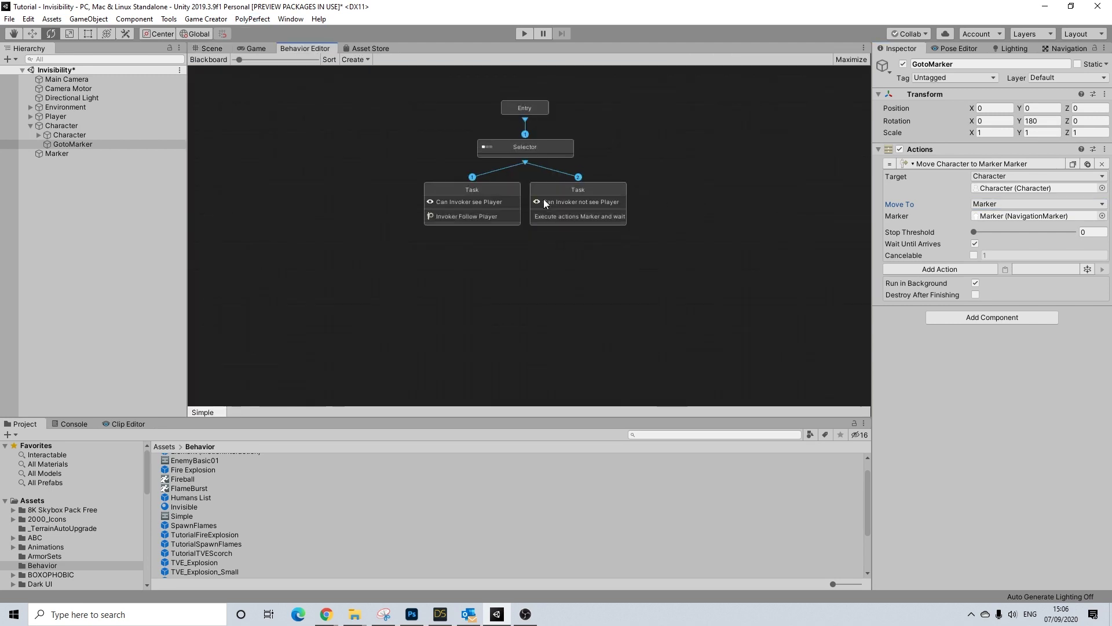
{"action": "left_click", "coordinate": [430, 193]}
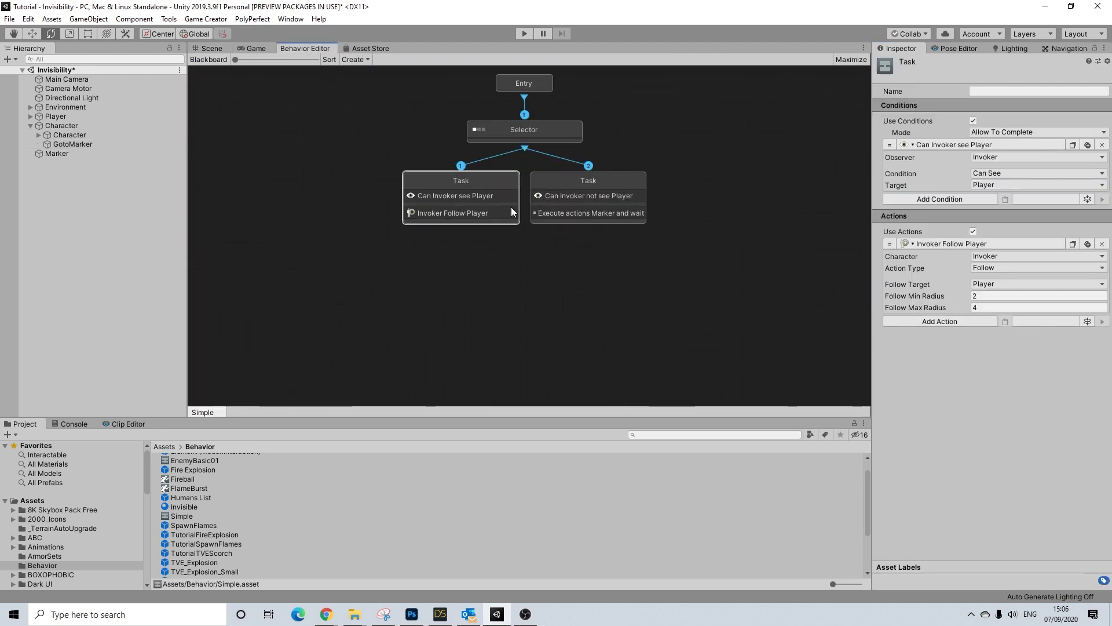
{"action": "left_click", "coordinate": [981, 185]}
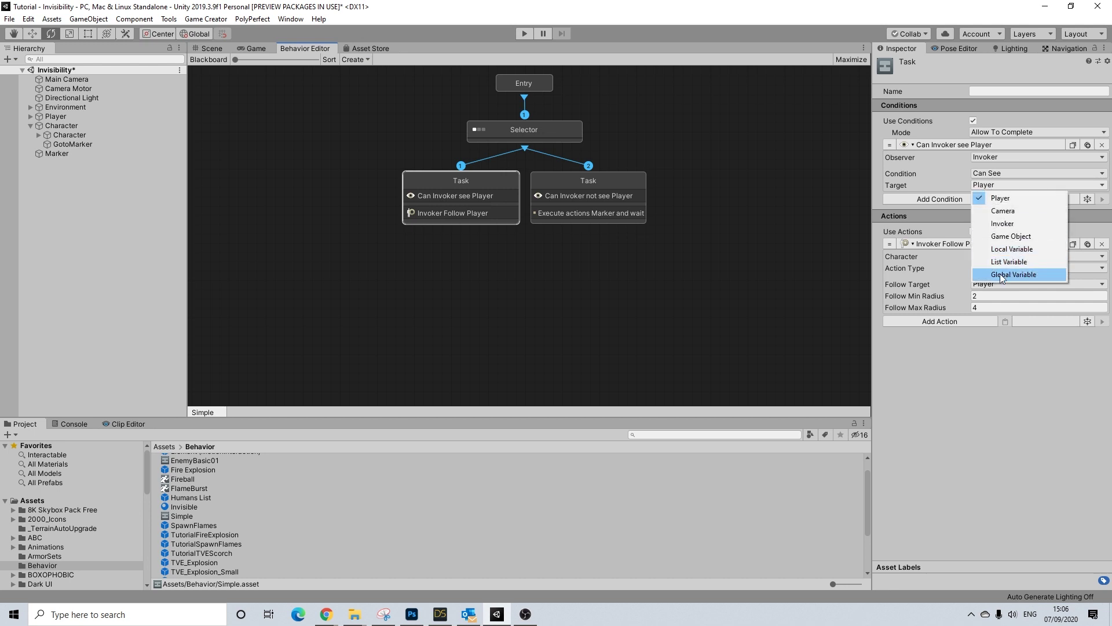
{"action": "left_click", "coordinate": [999, 274]}
{"action": "left_click", "coordinate": [614, 188]}
{"action": "left_click", "coordinate": [995, 184]}
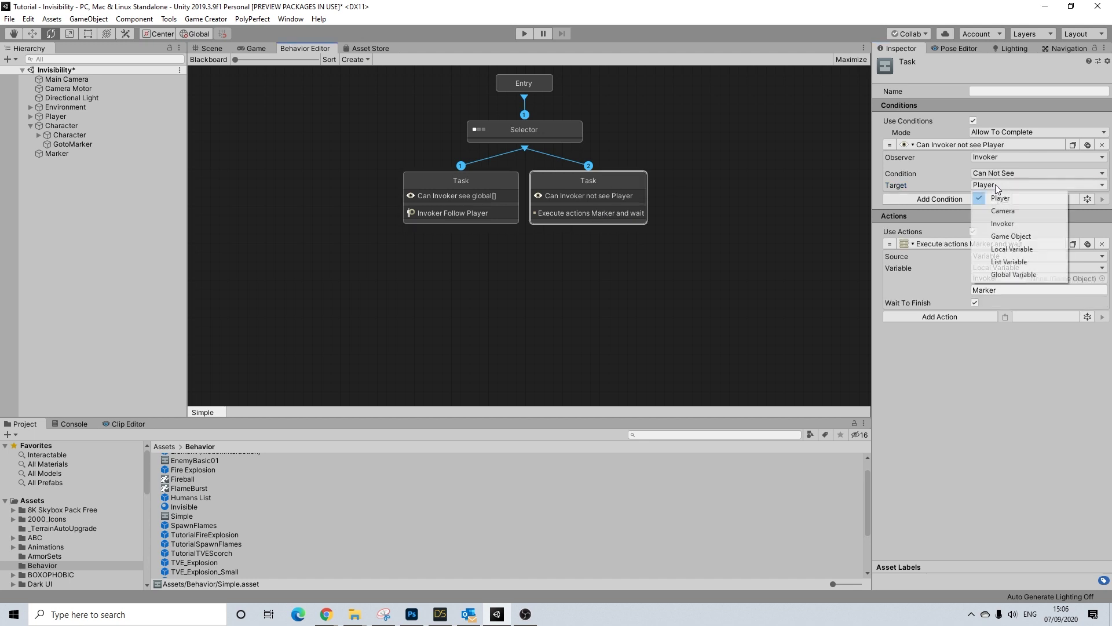
{"action": "left_click", "coordinate": [1018, 273]}
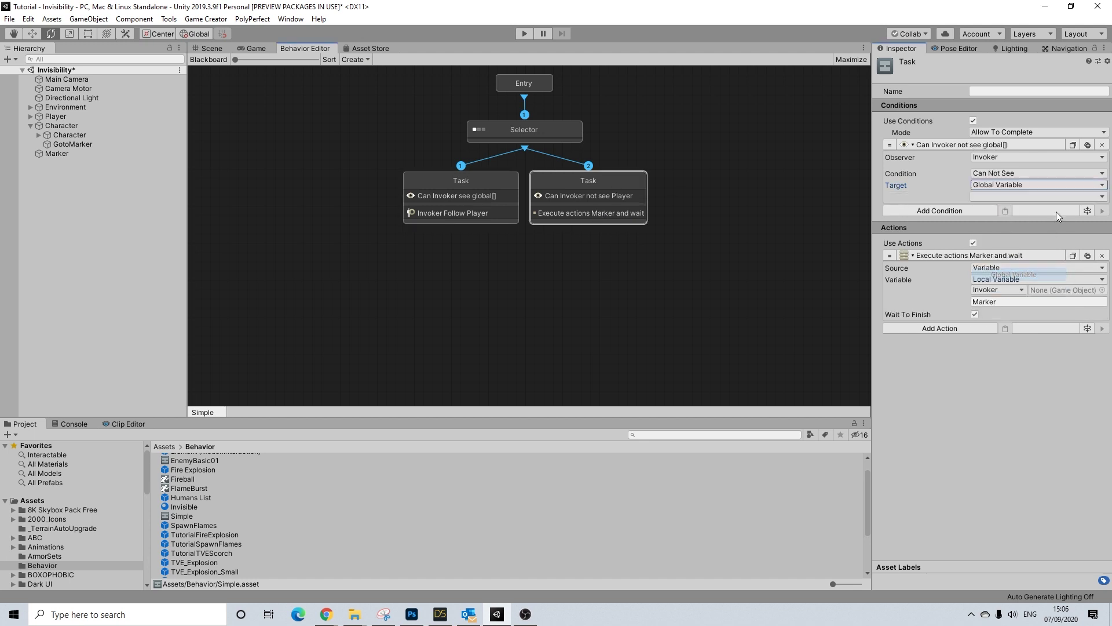
{"action": "left_click", "coordinate": [495, 187]}
Step: Add a global variable named Player in the Game Creator preferences
{"action": "left_click", "coordinate": [230, 19]}
{"action": "left_click", "coordinate": [231, 19]}
{"action": "left_click", "coordinate": [223, 19]}
{"action": "left_click", "coordinate": [219, 87]}
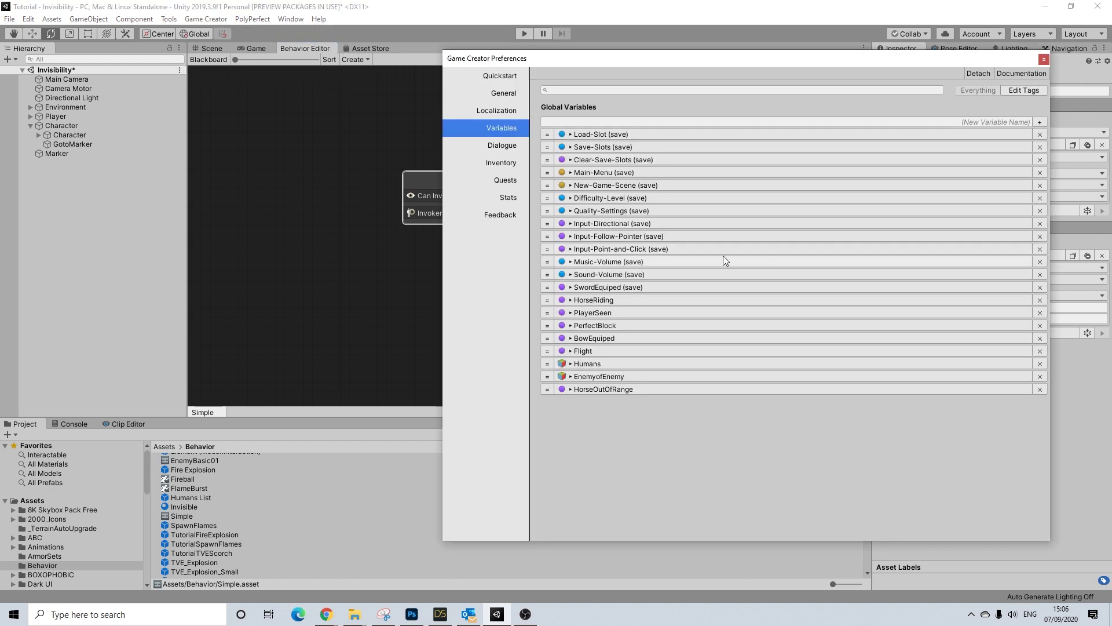
{"action": "left_click", "coordinate": [1040, 122]}
{"action": "left_click", "coordinate": [643, 415]}
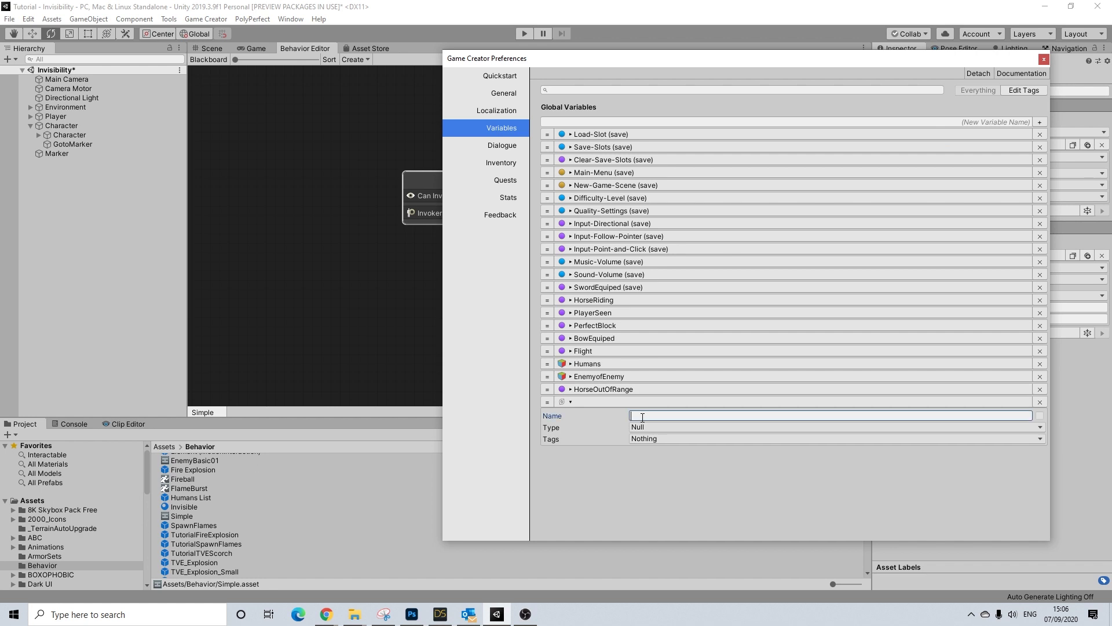
{"action": "type", "text": "Player"}
Step: Set the Player global variable's type to GameObject and its tags to Everything
{"action": "left_click", "coordinate": [648, 427]}
{"action": "left_click", "coordinate": [658, 317]}
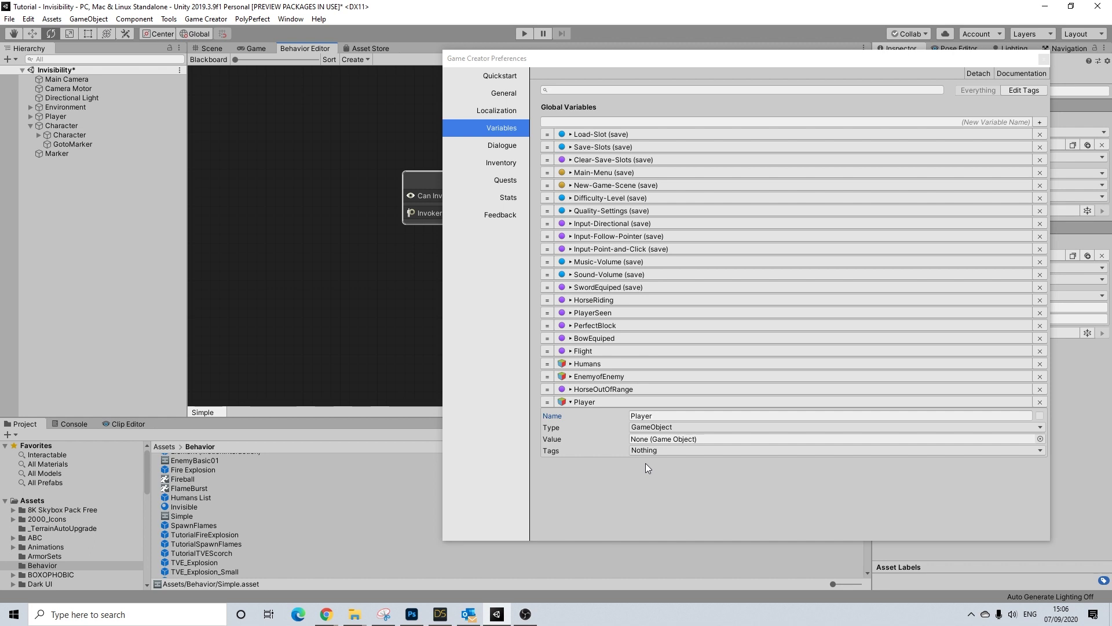
{"action": "left_click", "coordinate": [652, 449]}
{"action": "left_click", "coordinate": [660, 317]}
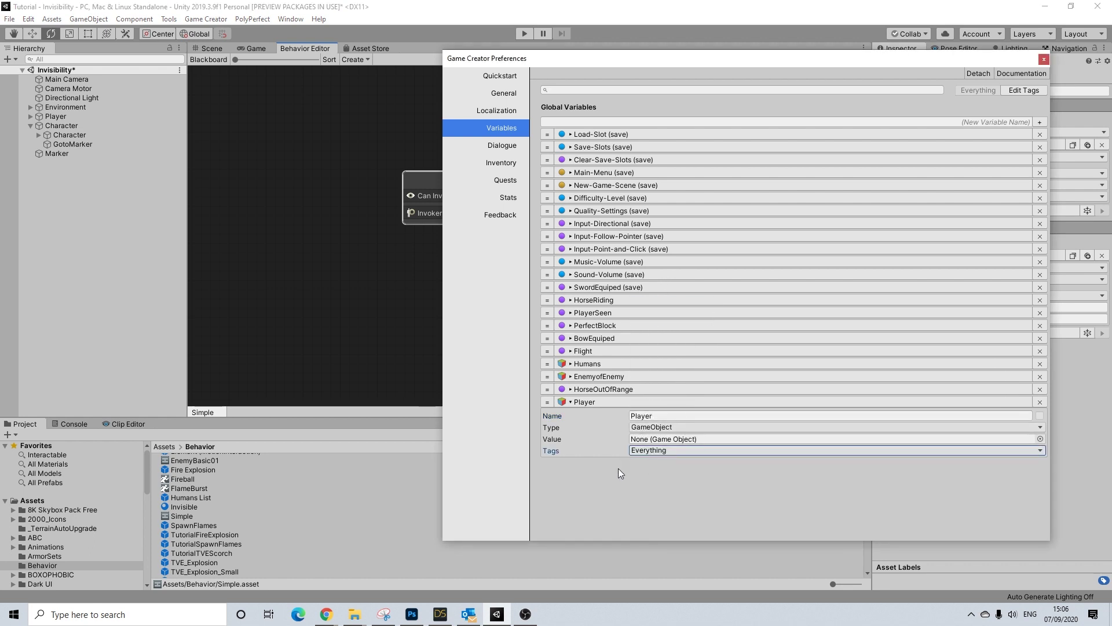
Step: Try to assign the scene's Player object as the Player global variable's value and close the preferences
{"action": "left_click_drag", "start_coordinate": [54, 115], "coordinate": [657, 439]}
{"action": "left_click_drag", "start_coordinate": [54, 117], "coordinate": [662, 439]}
{"action": "left_click", "coordinate": [1043, 61]}
Step: Create an empty child object under Player in the scene and name it Invisibility
{"action": "left_click", "coordinate": [212, 48]}
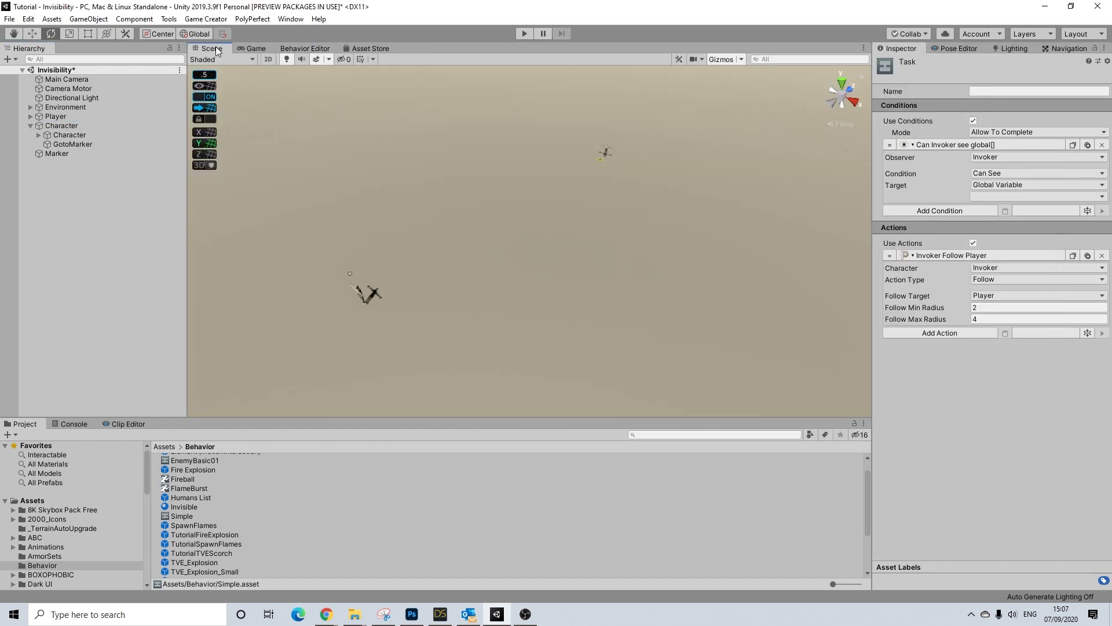
{"action": "middle_click_drag", "start_coordinate": [665, 137], "coordinate": [625, 167]}
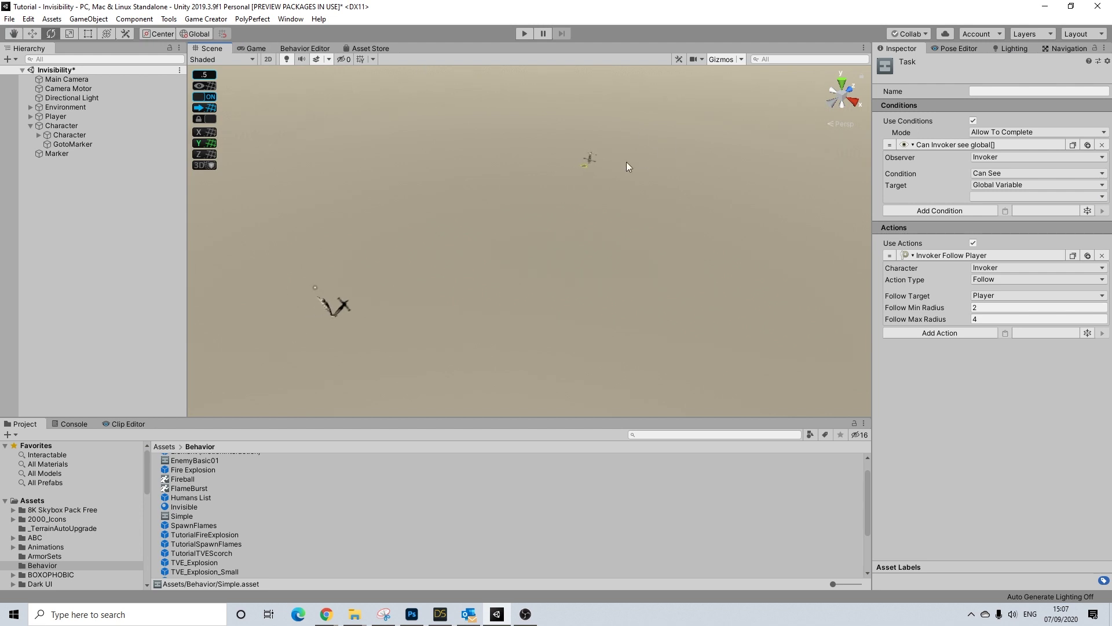
{"action": "left_click", "coordinate": [56, 116]}
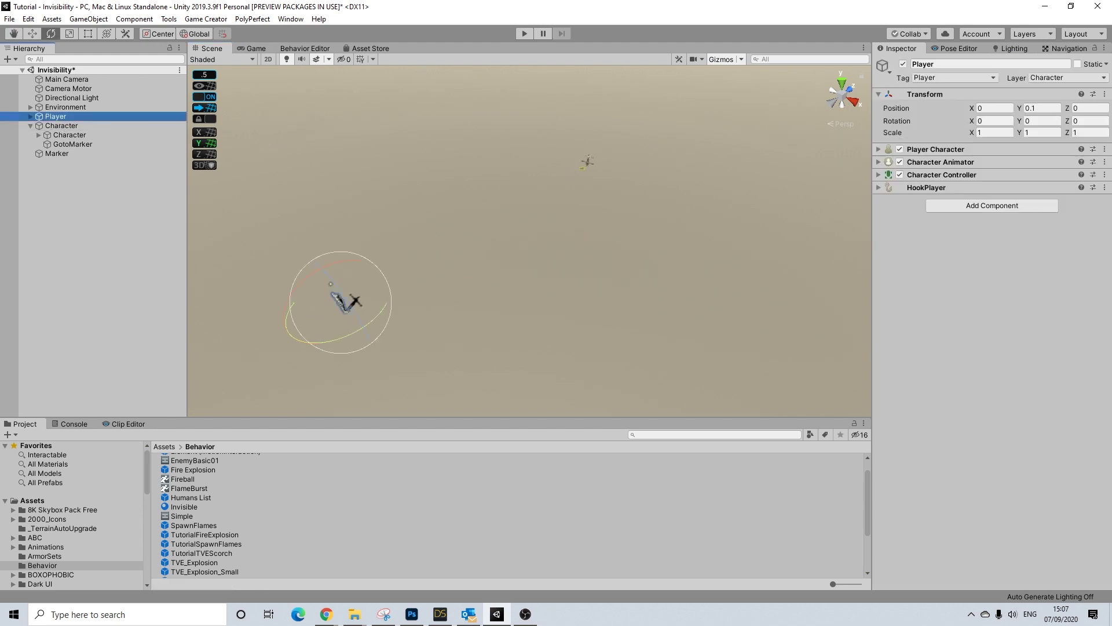
{"action": "left_click", "coordinate": [947, 206]}
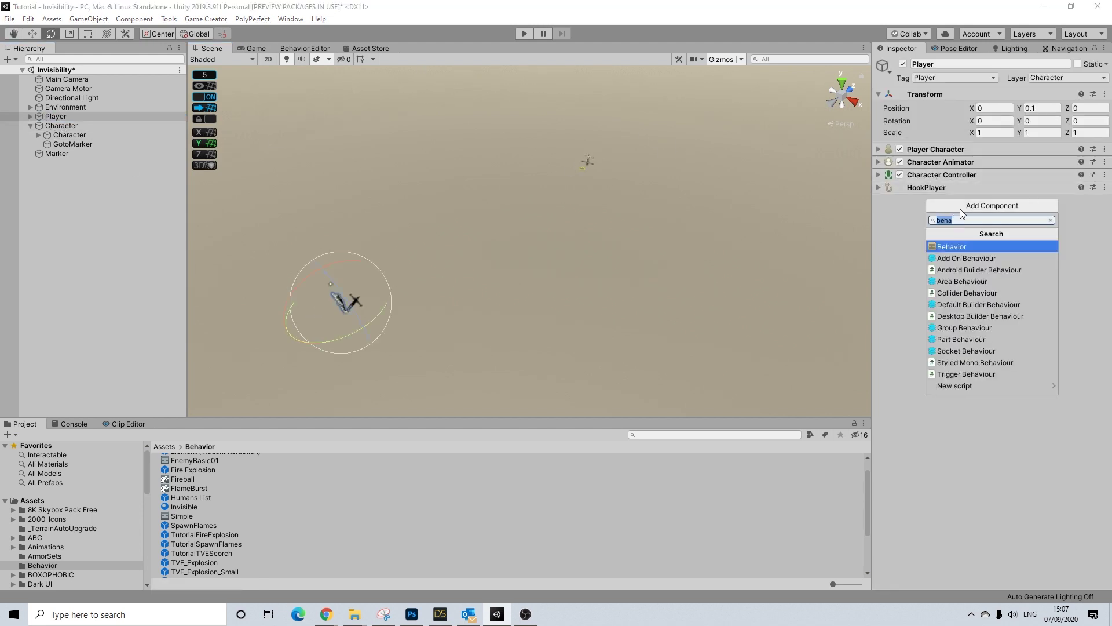
{"action": "left_click", "coordinate": [909, 210]}
{"action": "right_click", "coordinate": [51, 117]}
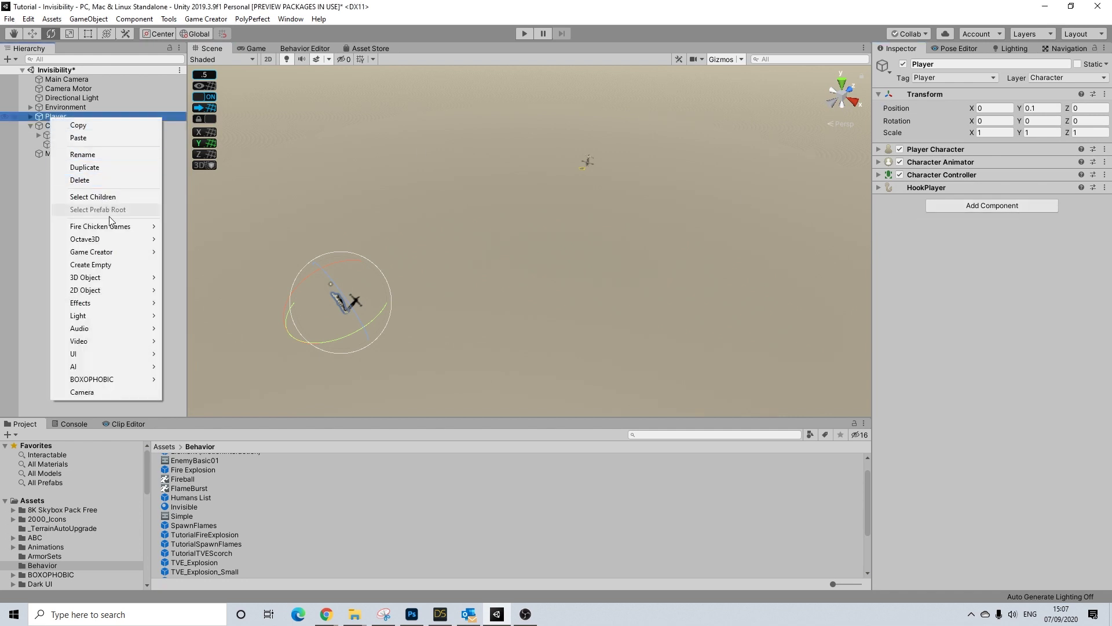
{"action": "left_click", "coordinate": [76, 260]}
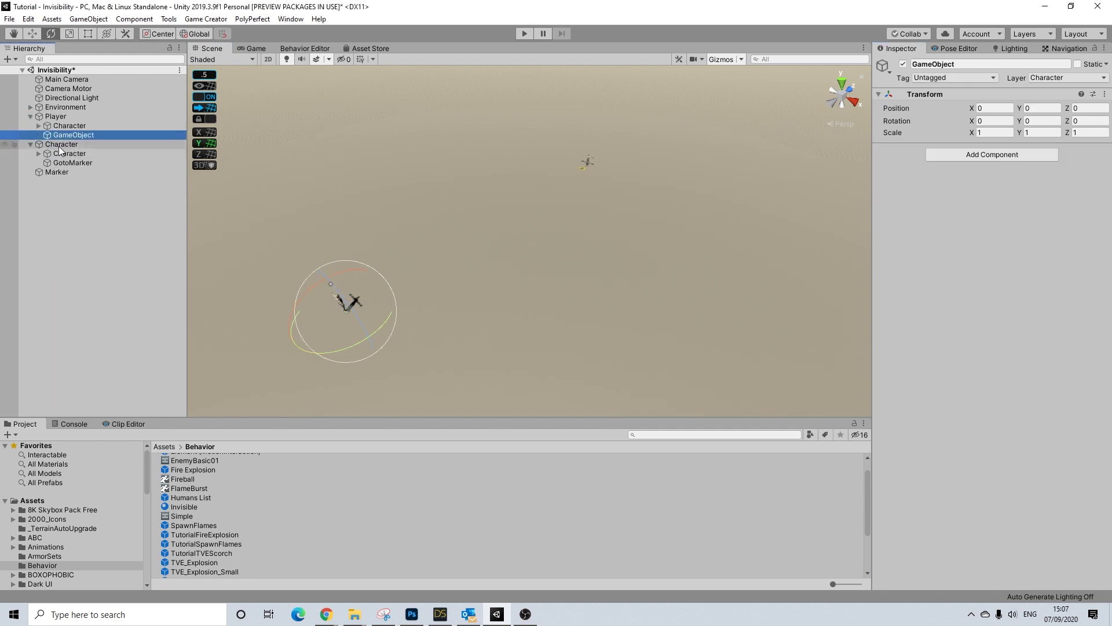
{"action": "left_click", "coordinate": [950, 64]}
{"action": "key", "text": "BackSpace"}
{"action": "type", "text": "Invisi"}
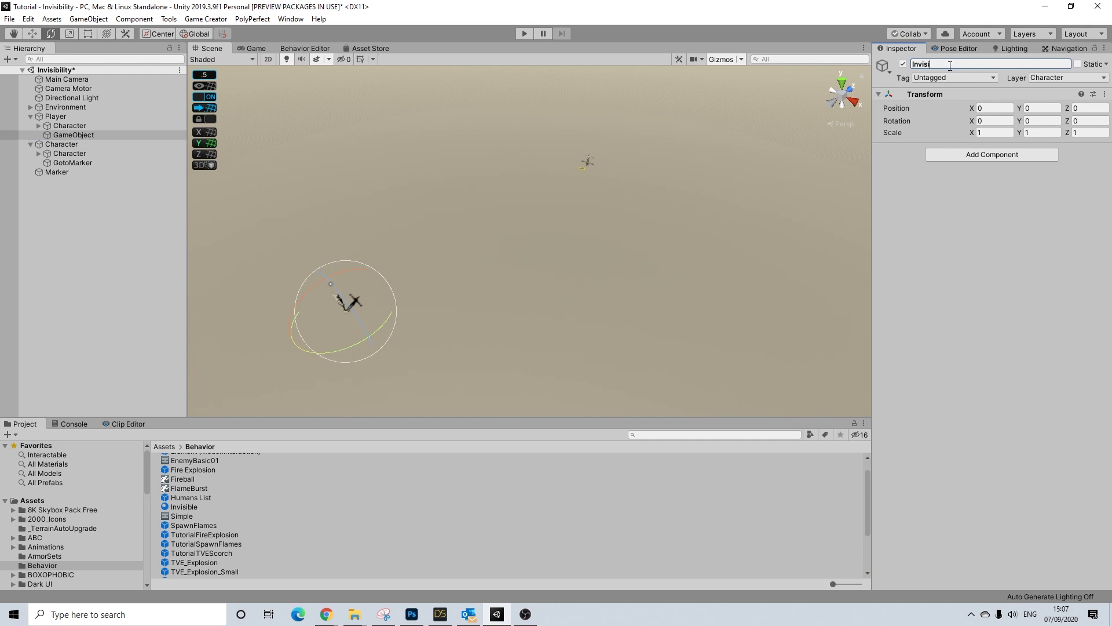
{"action": "type", "text": "bility"}
{"action": "key", "text": "Return"}
Step: Add a Trigger component to the Invisibility object and change its event to On Key Down
{"action": "left_click", "coordinate": [956, 155]}
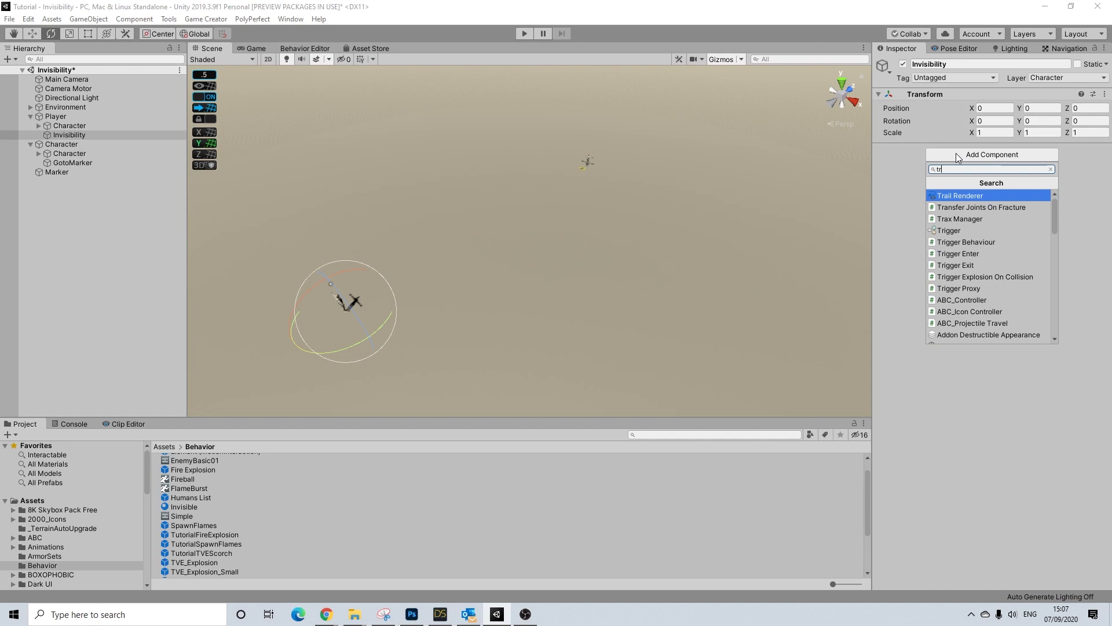
{"action": "left_click", "coordinate": [951, 231]}
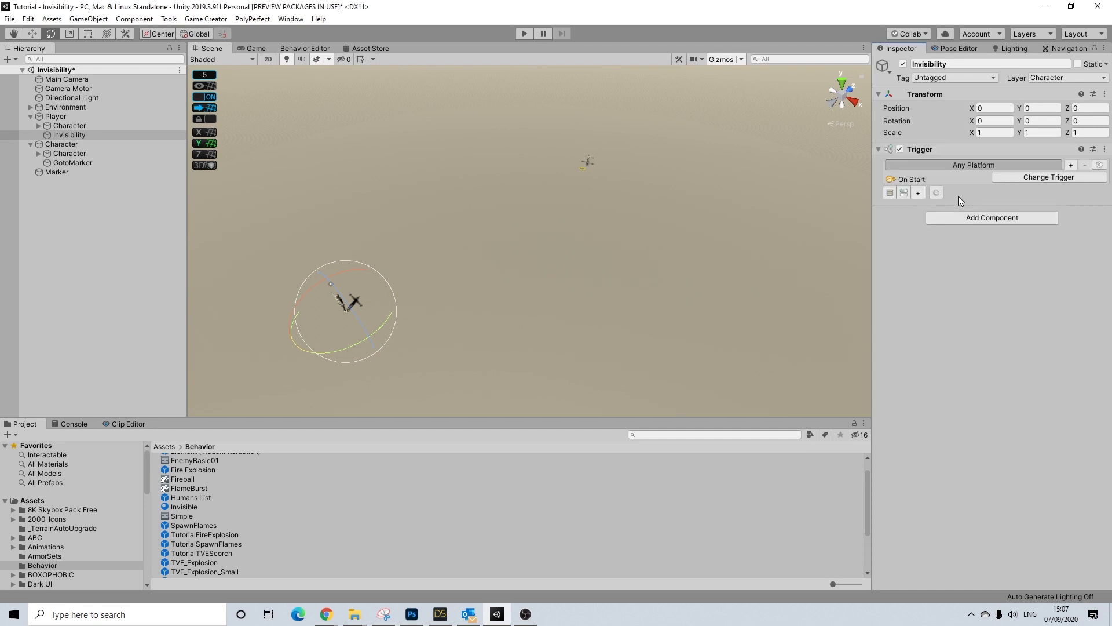
{"action": "left_click", "coordinate": [1009, 175]}
{"action": "type", "text": "key"}
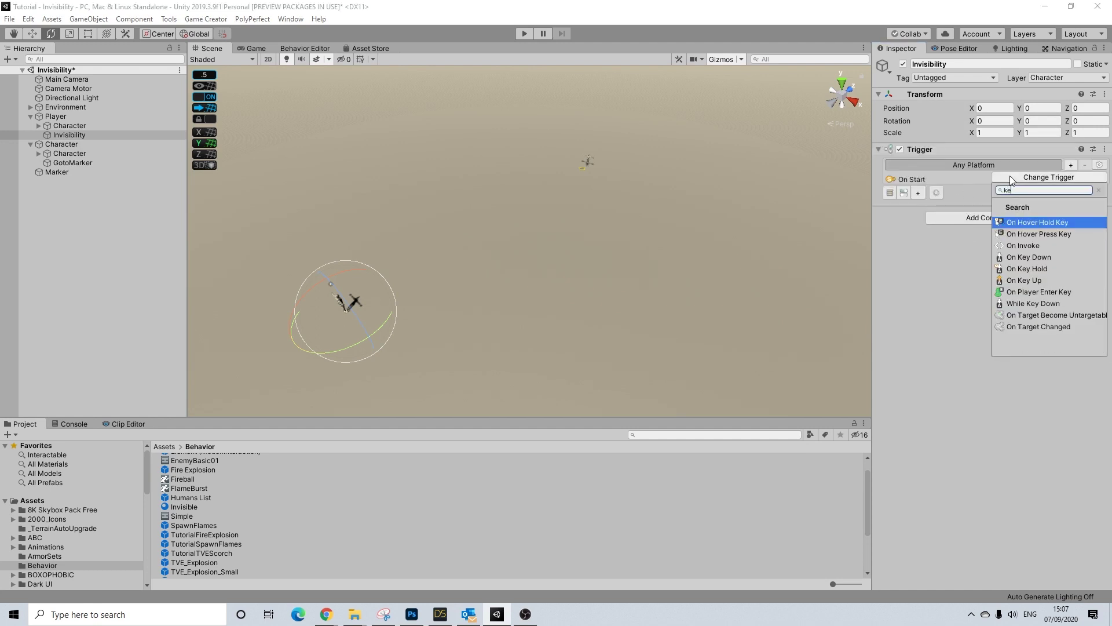
{"action": "left_click", "coordinate": [1022, 246]}
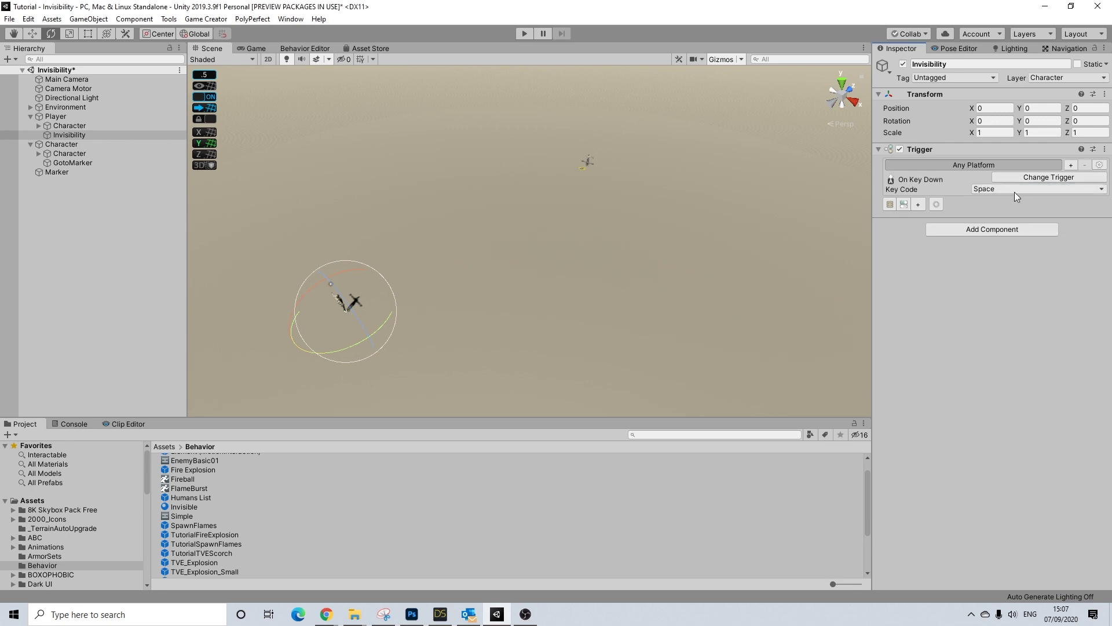
Step: Set the Invisibility trigger's key code to Keypad 9 and create a Conditions slot on it
{"action": "left_click", "coordinate": [1011, 190]}
{"action": "left_click", "coordinate": [1024, 248]}
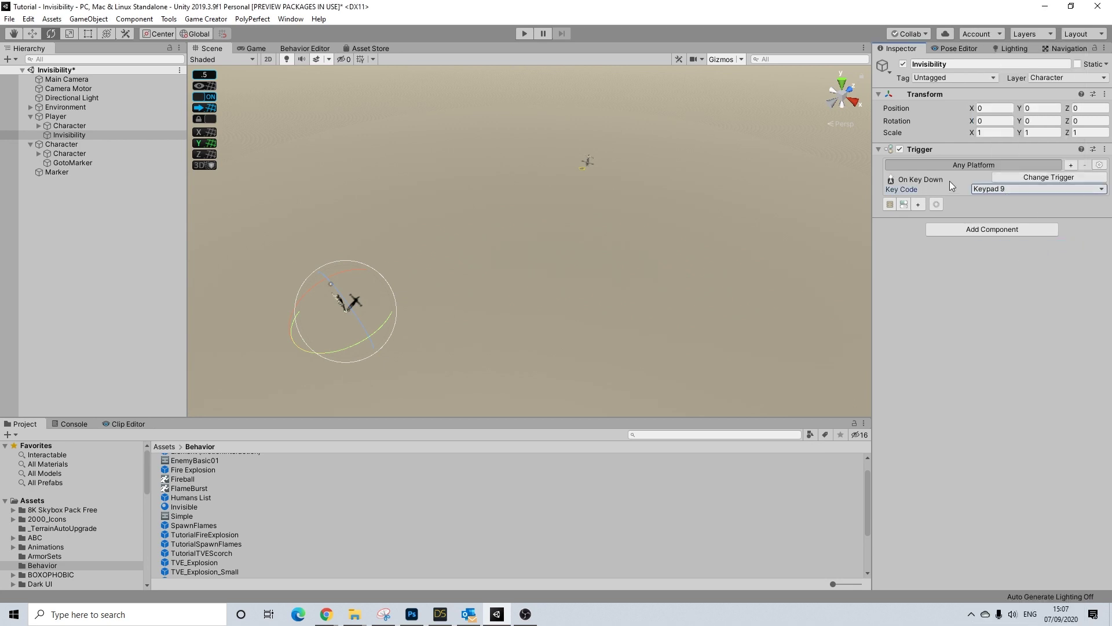
{"action": "left_click", "coordinate": [904, 204]}
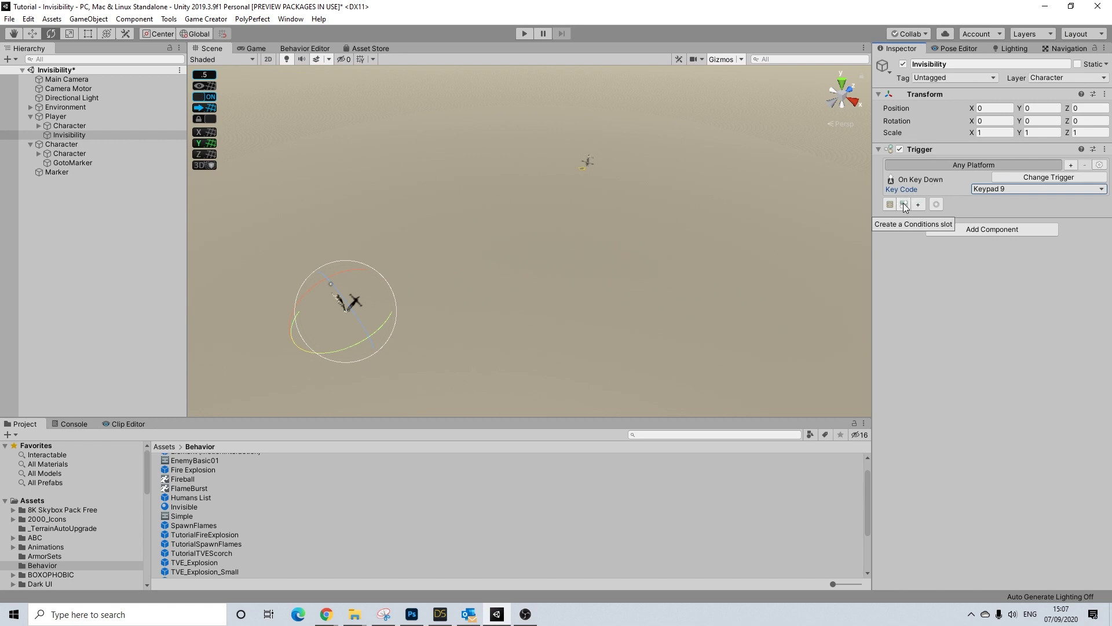
Step: Add a clause to the Conditions object under Invisibility
{"action": "left_click", "coordinate": [38, 135]}
{"action": "left_click", "coordinate": [69, 144]}
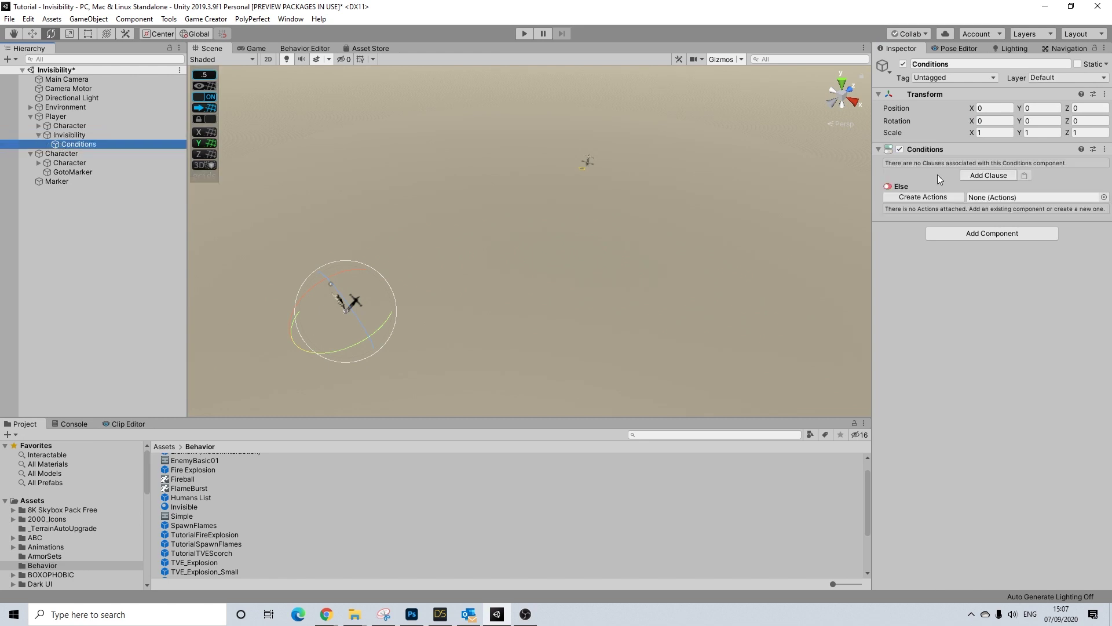
{"action": "left_click", "coordinate": [988, 175]}
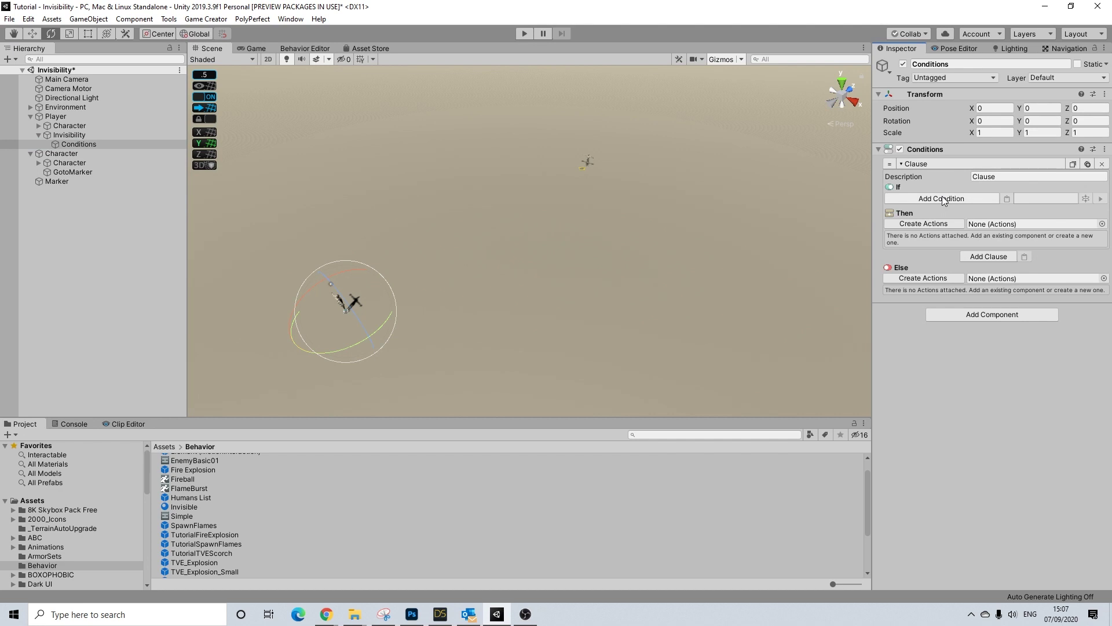
{"action": "left_click", "coordinate": [941, 199]}
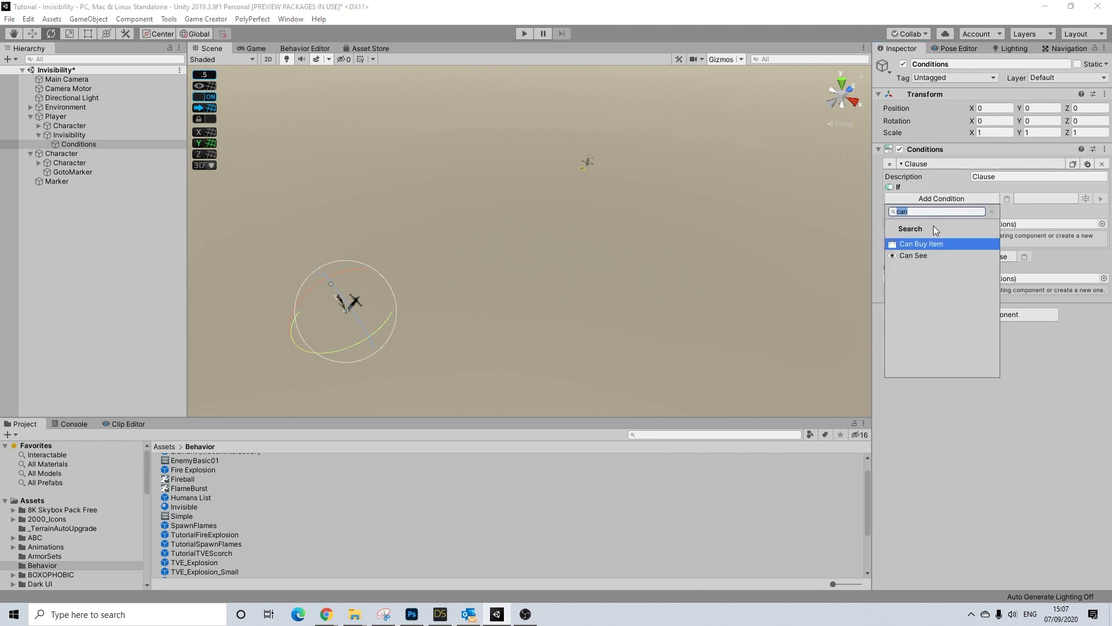
{"action": "left_click", "coordinate": [961, 199]}
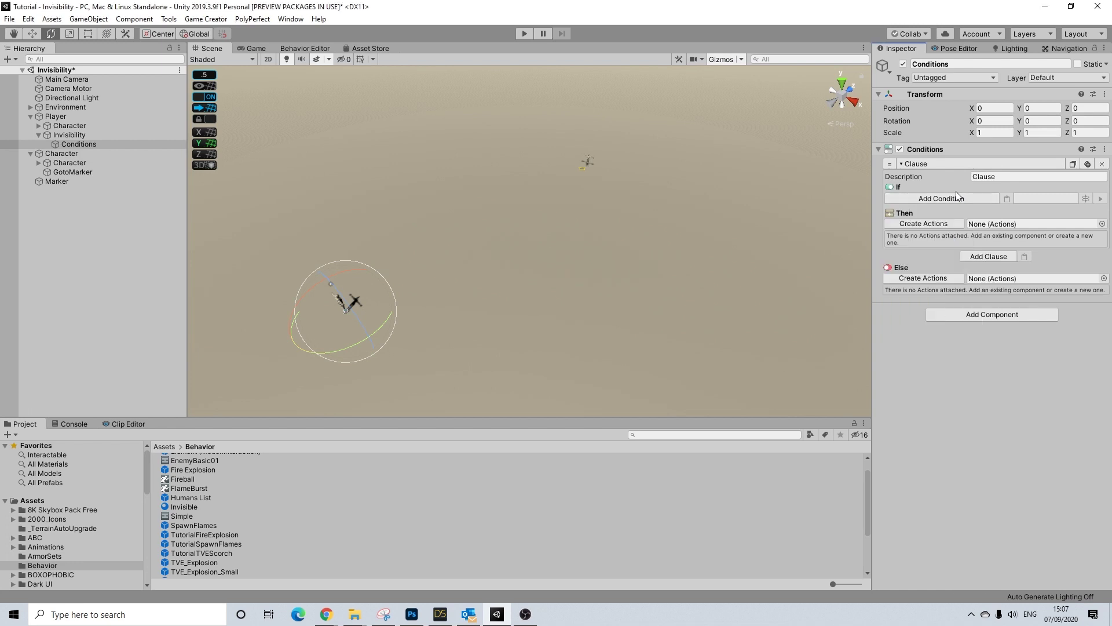
Step: Add a Local Variables component to Player and move it up above HookPlayer
{"action": "left_click", "coordinate": [55, 117]}
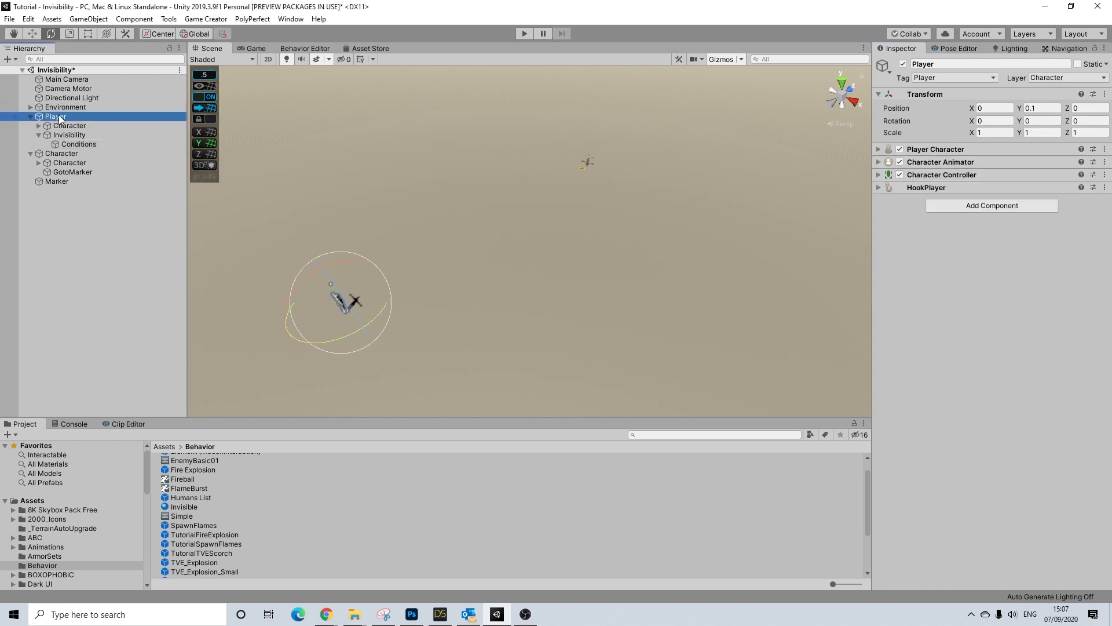
{"action": "left_click", "coordinate": [959, 206]}
{"action": "type", "text": "lo"}
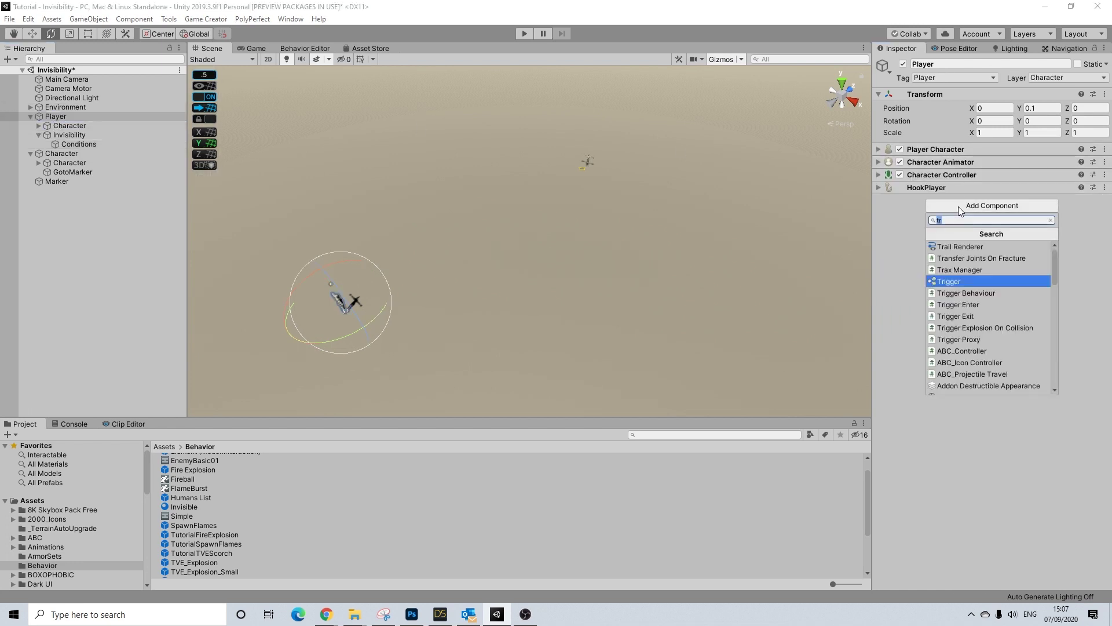
{"action": "type", "text": "cal"}
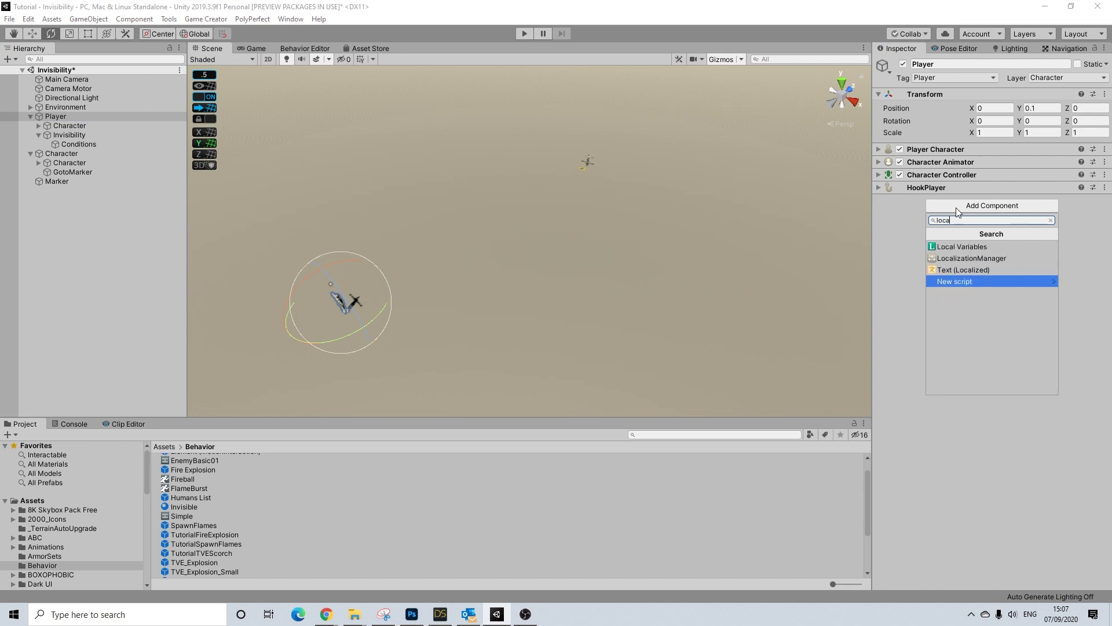
{"action": "left_click", "coordinate": [948, 247]}
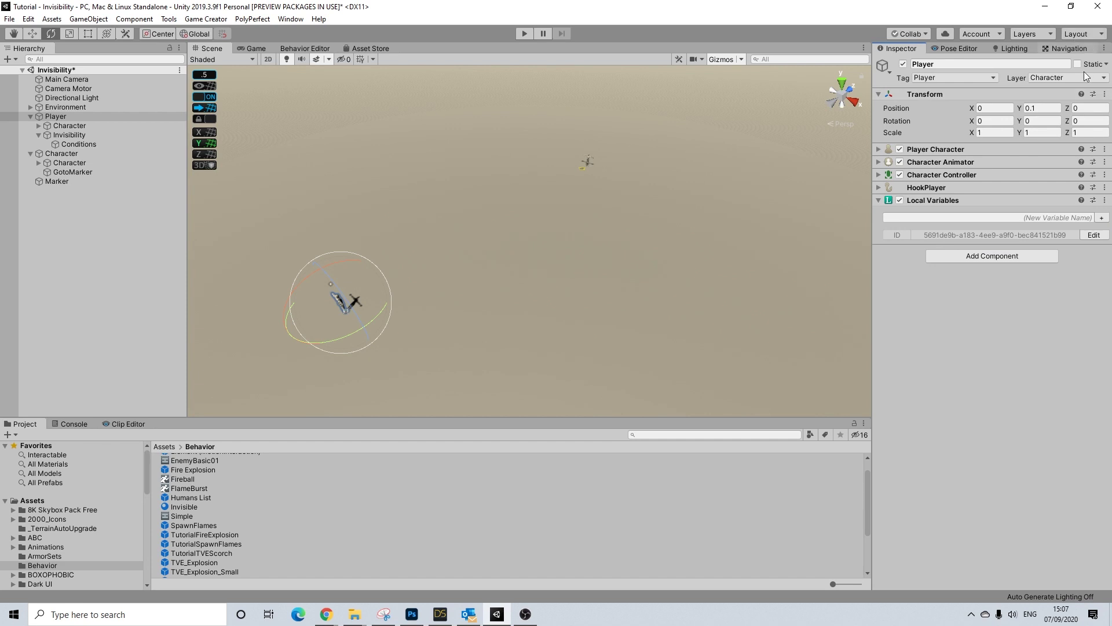
{"action": "left_click", "coordinate": [1104, 200]}
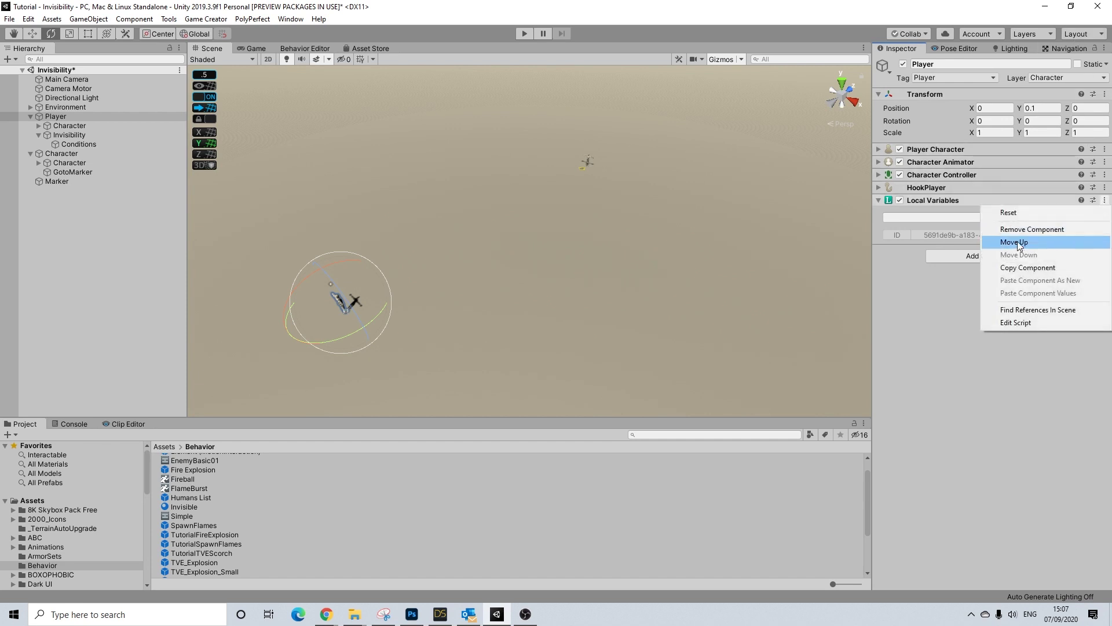
{"action": "left_click", "coordinate": [1019, 244]}
Step: Create a local variable named Invisible with type Bool on Player
{"action": "left_click", "coordinate": [1101, 206]}
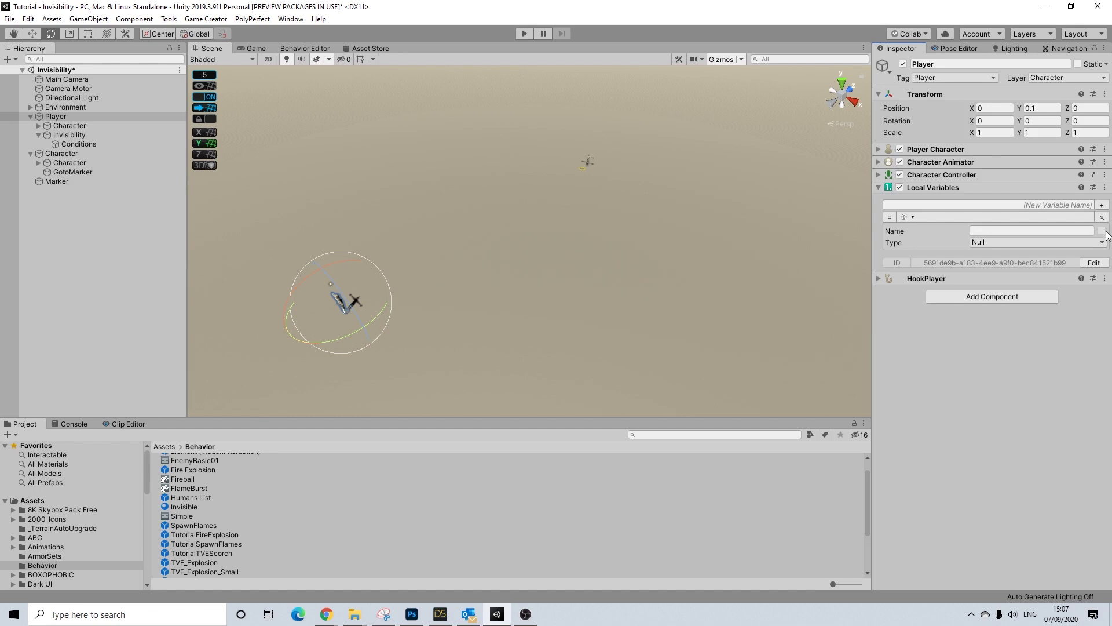
{"action": "left_click", "coordinate": [997, 232]}
{"action": "type", "text": "Invisibilty"}
{"action": "key", "text": "ctrl+a"}
{"action": "type", "text": "I"}
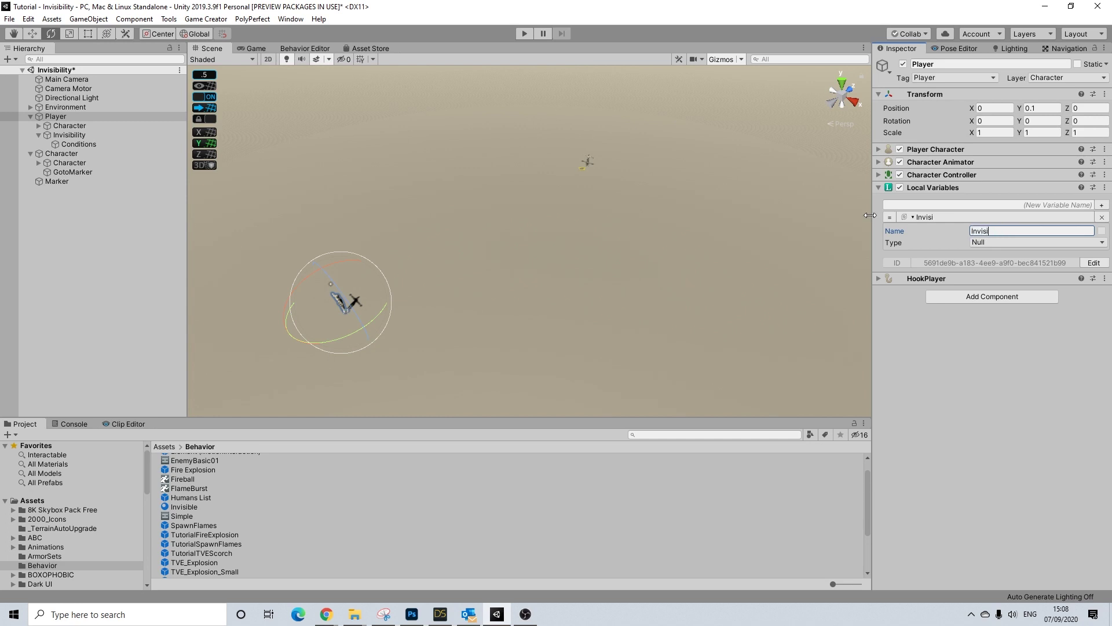
{"action": "left_click", "coordinate": [992, 242]}
{"action": "left_click", "coordinate": [985, 289]}
{"action": "left_click", "coordinate": [993, 232]}
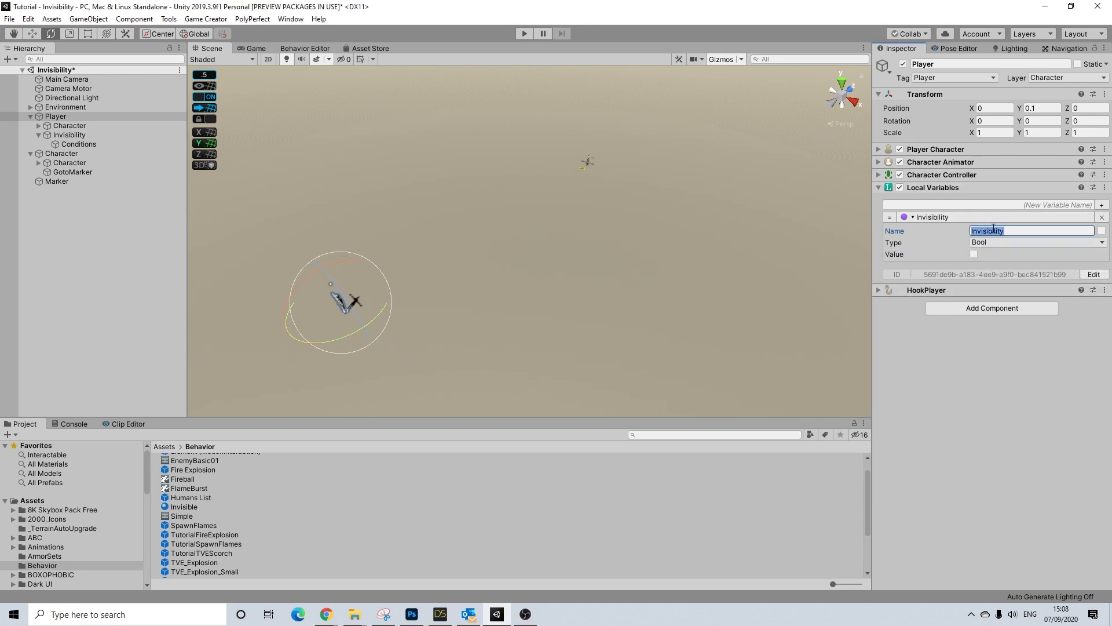
{"action": "type", "text": "Invisible"}
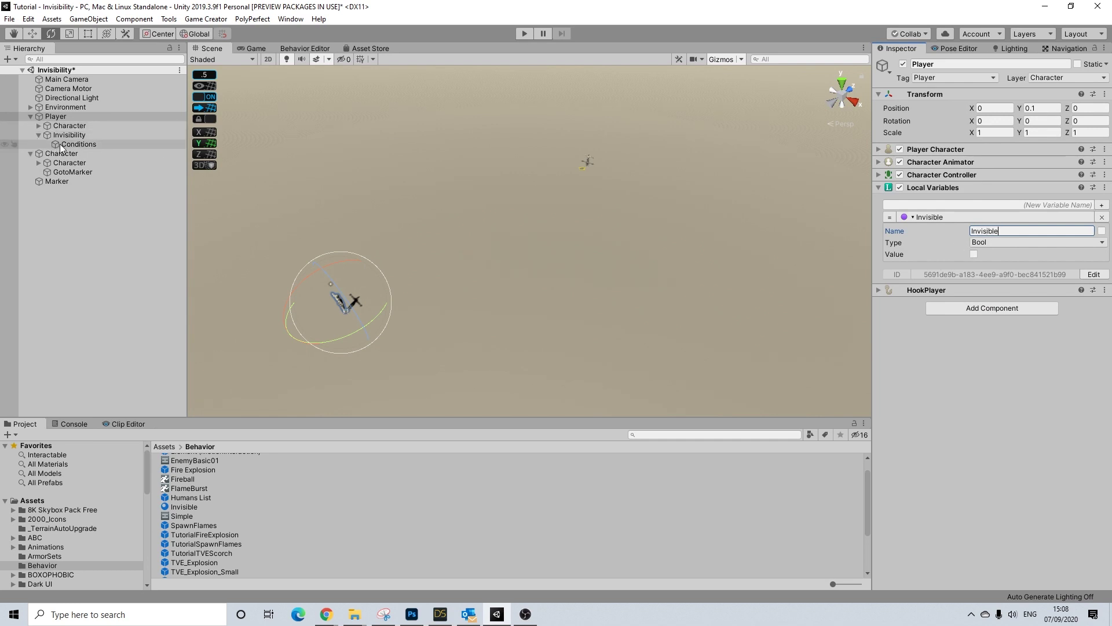
{"action": "left_click", "coordinate": [1002, 409]}
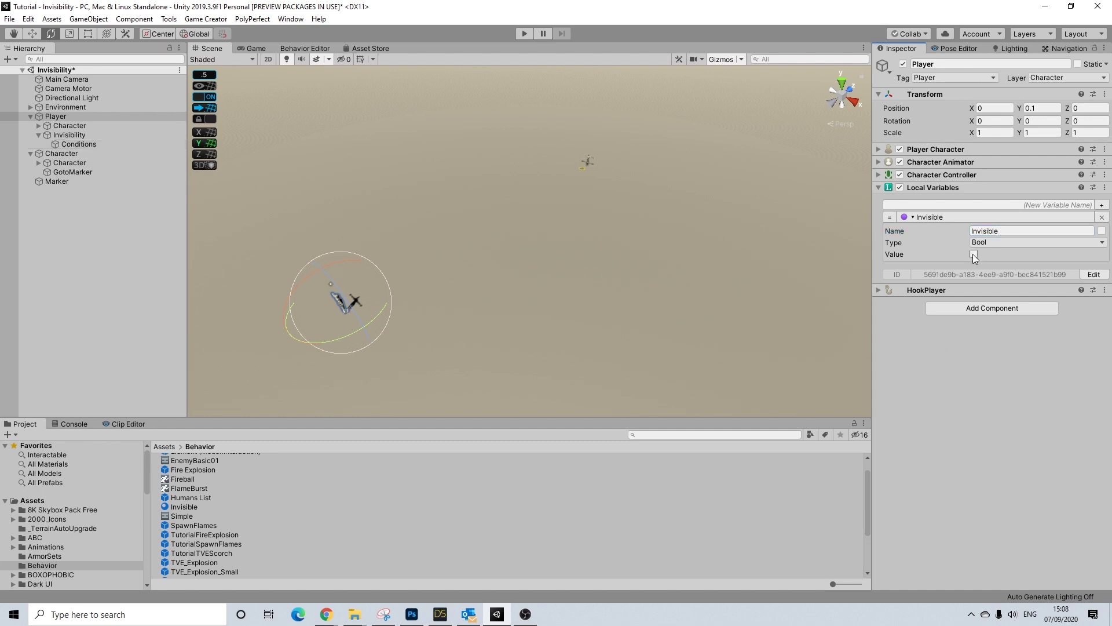
{"action": "left_click", "coordinate": [943, 190]}
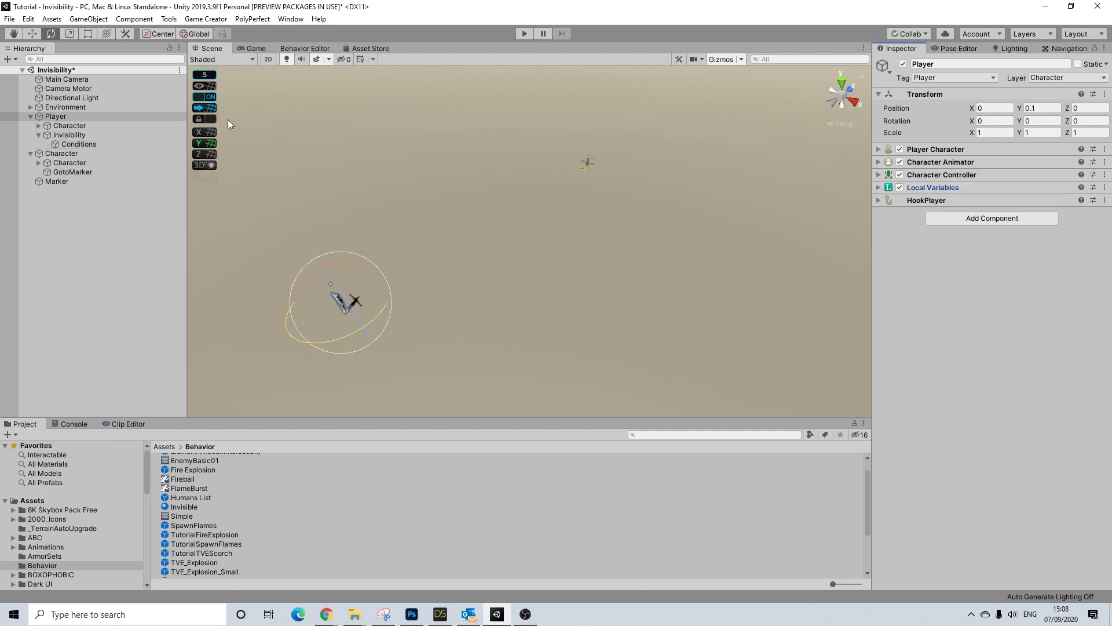
Step: Add a bool variable comparison to the Invisibility Conditions clause and set its variable source to Local Variable
{"action": "left_click", "coordinate": [71, 143]}
{"action": "left_click", "coordinate": [941, 199]}
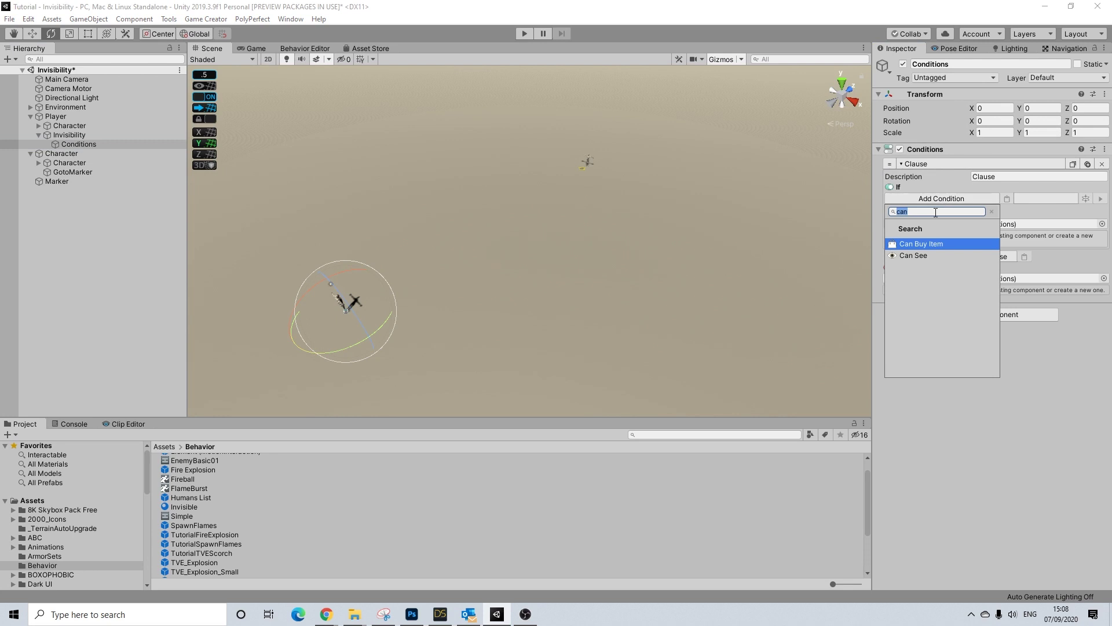
{"action": "type", "text": "bool"}
{"action": "key", "text": "Return"}
{"action": "left_click", "coordinate": [976, 212]}
{"action": "left_click", "coordinate": [1005, 236]}
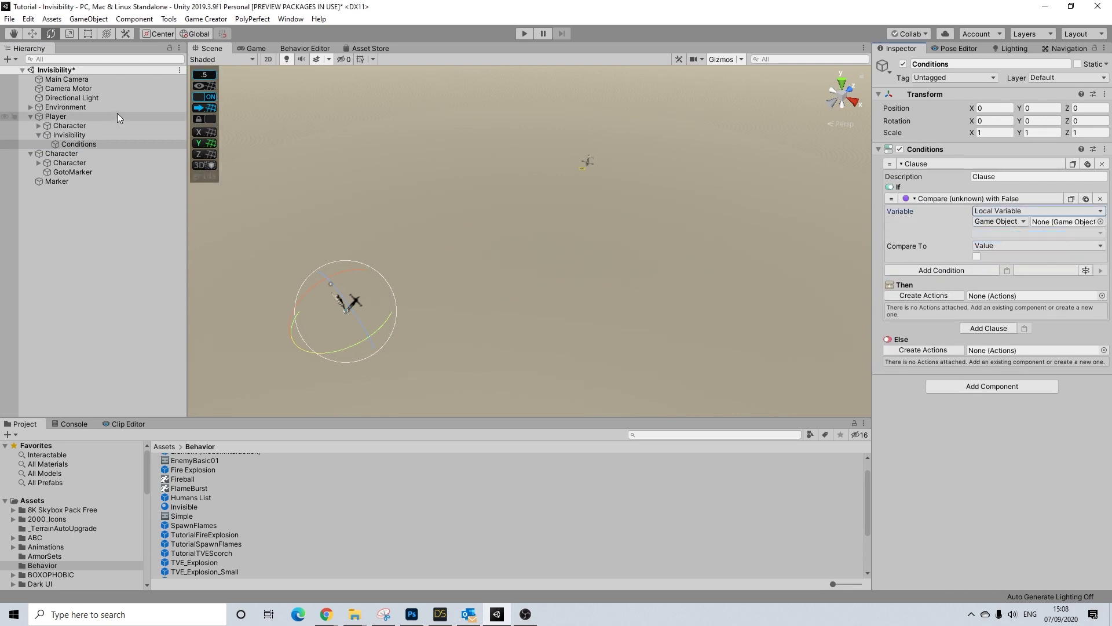
{"action": "left_click", "coordinate": [998, 221]}
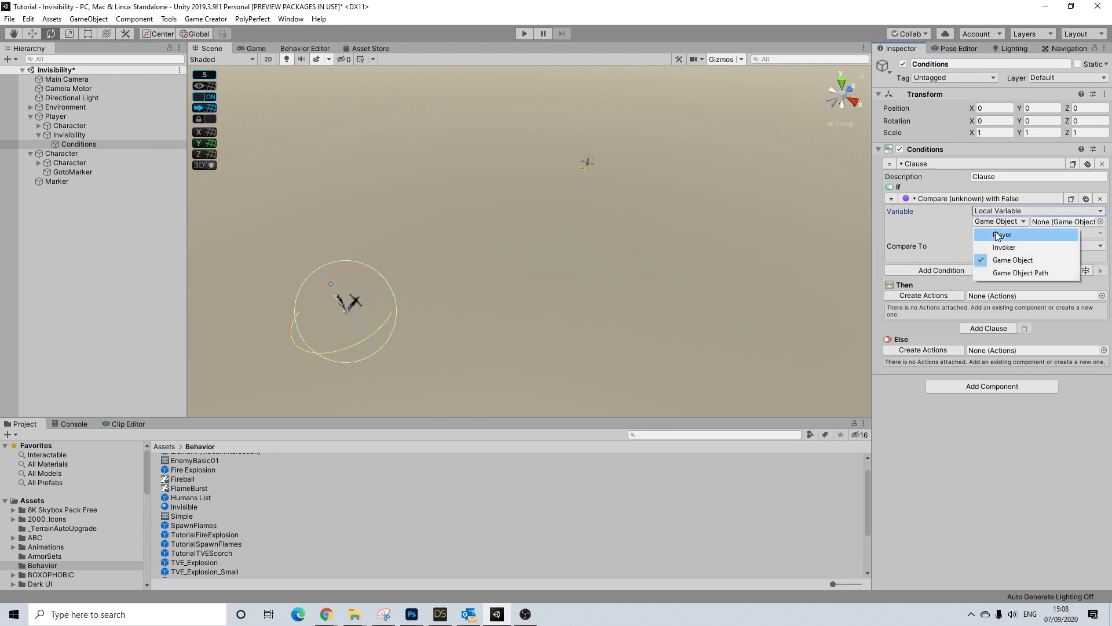
{"action": "left_click", "coordinate": [998, 235]}
{"action": "left_click", "coordinate": [1010, 232]}
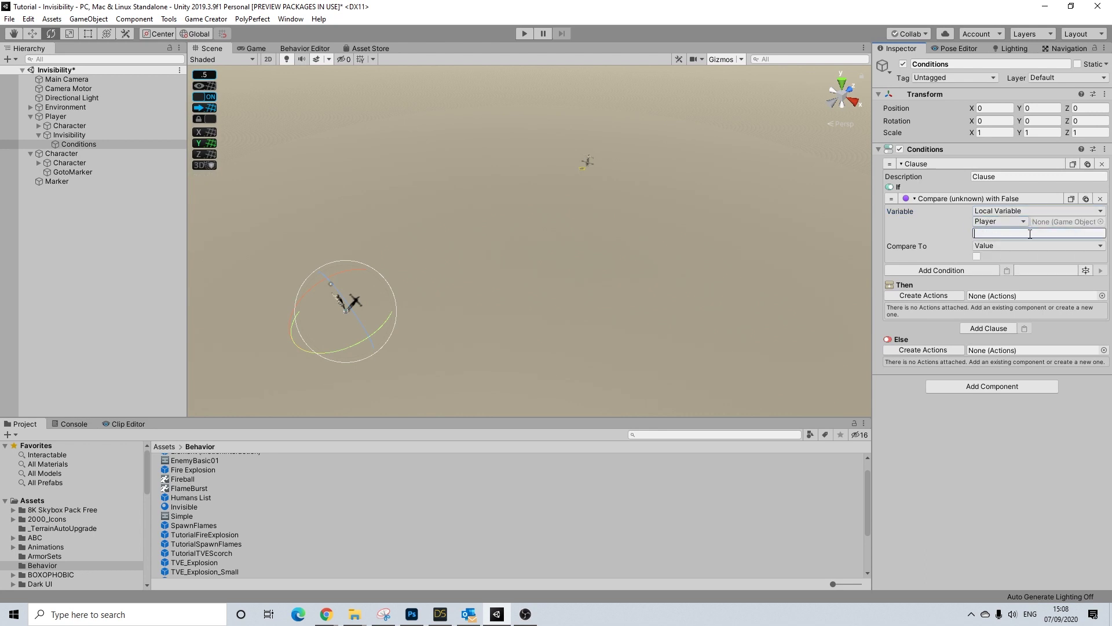
{"action": "left_click", "coordinate": [1012, 221]}
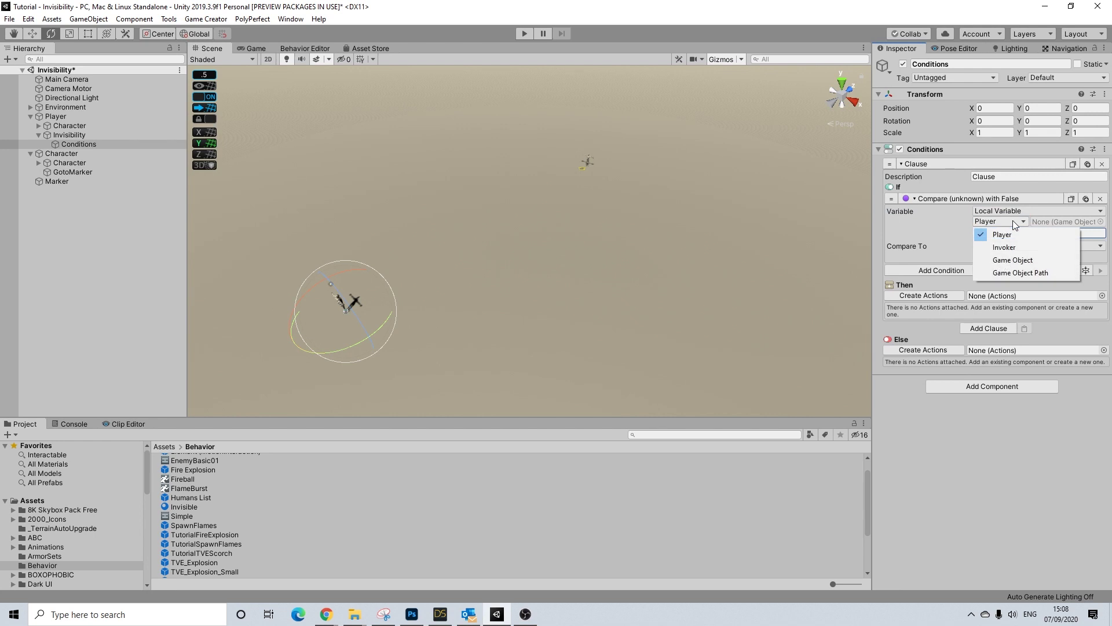
{"action": "left_click", "coordinate": [1006, 261]}
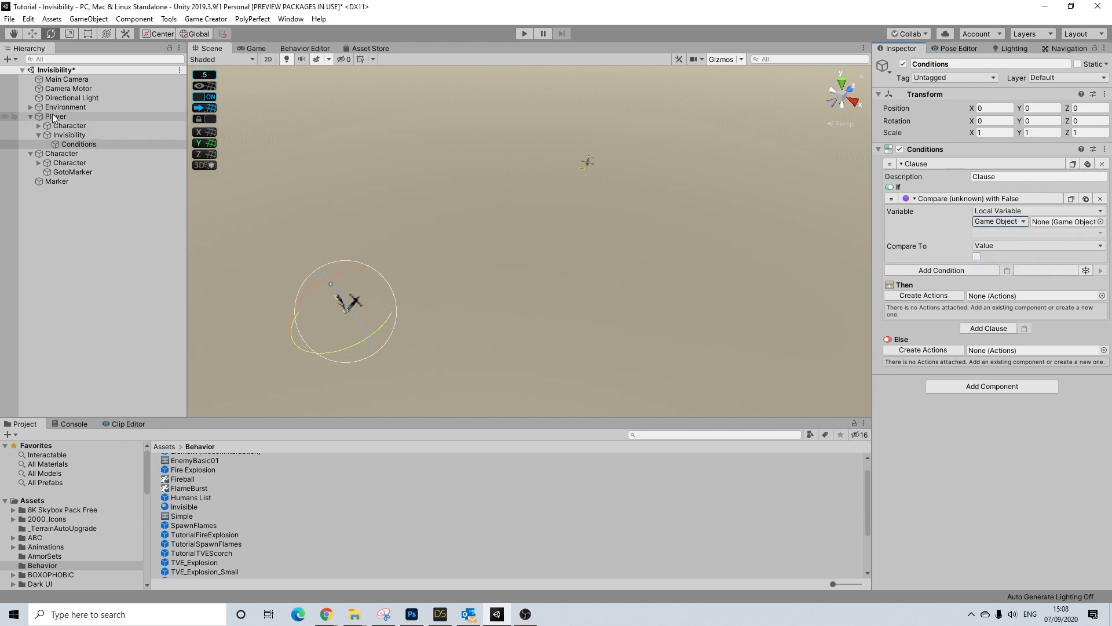
Step: Assign the scene's Player as the condition's game object and choose its Invisible variable for the comparison
{"action": "left_click_drag", "start_coordinate": [55, 116], "coordinate": [1046, 221]}
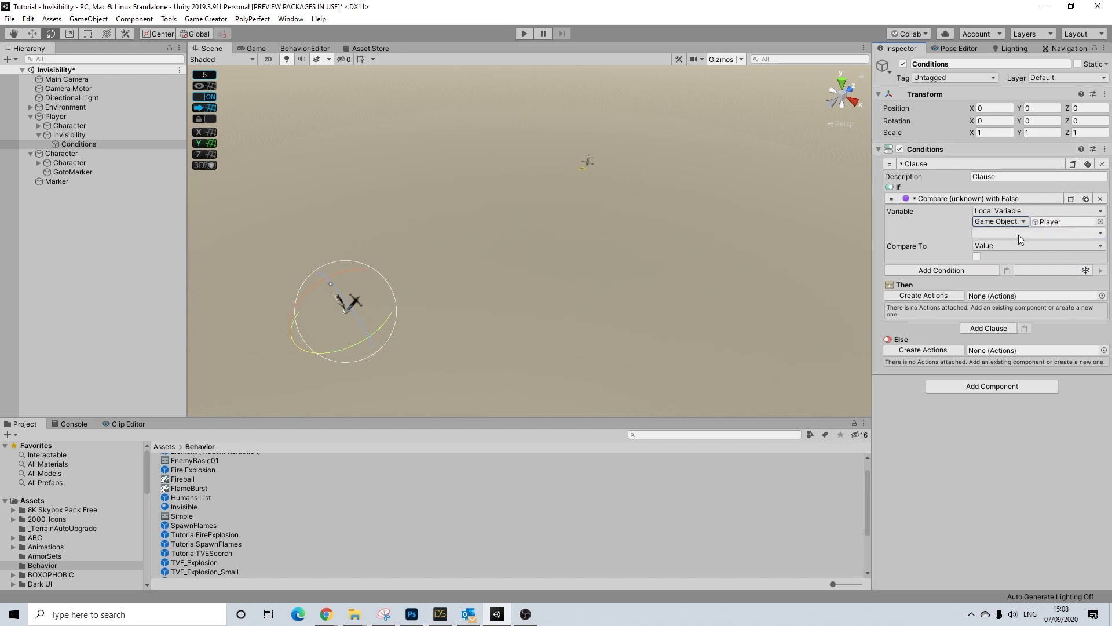
{"action": "left_click", "coordinate": [1019, 232]}
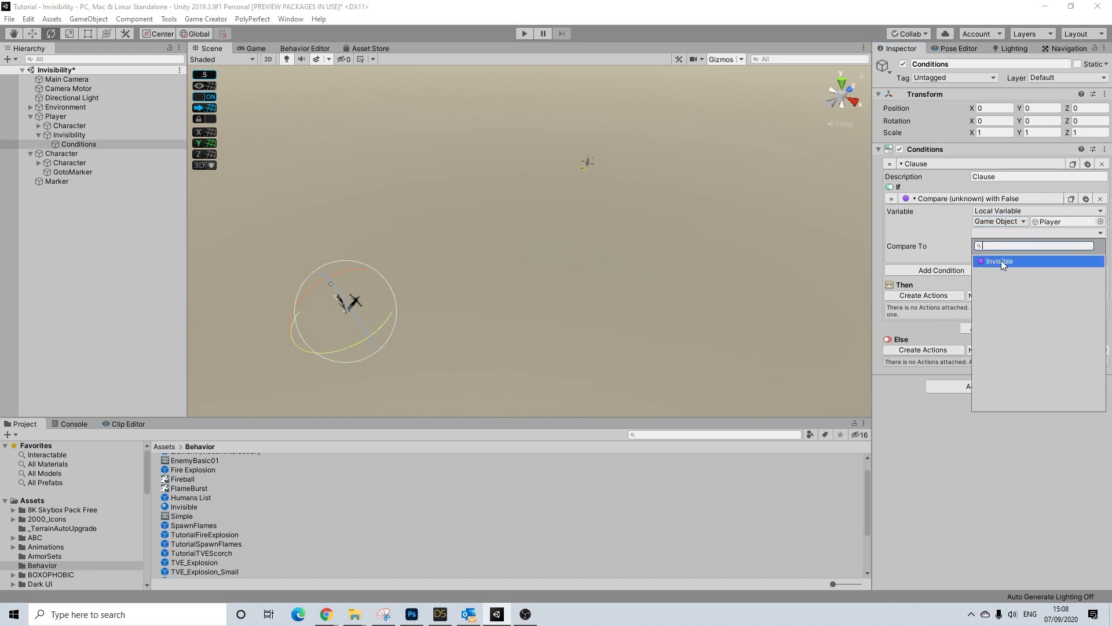
{"action": "left_click", "coordinate": [998, 260]}
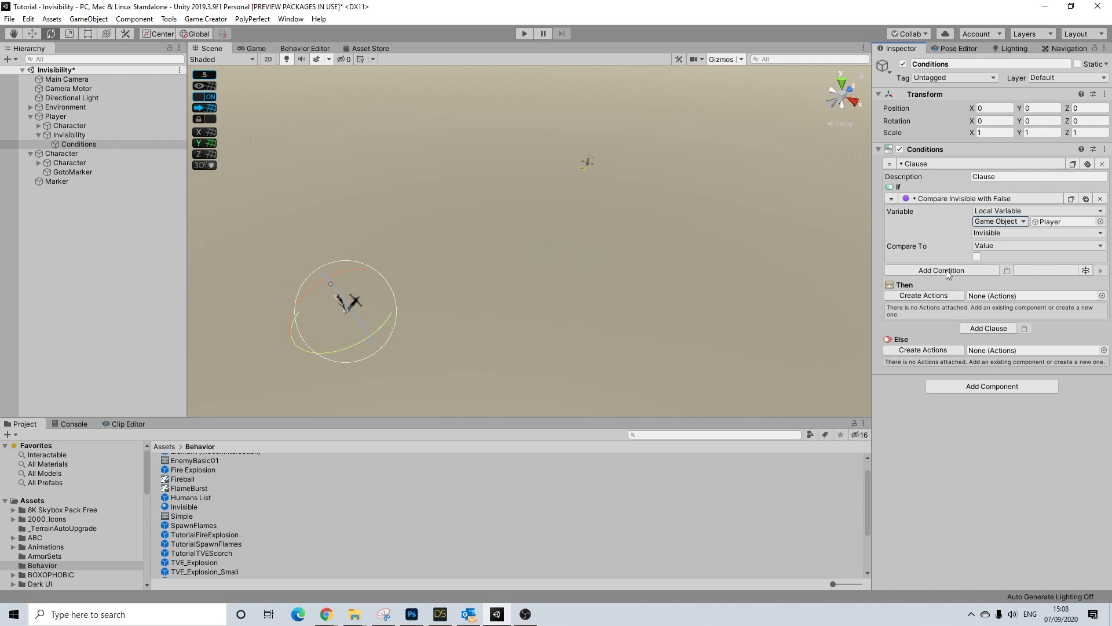
Step: Create actions for the clause's Then branch and add a Variable Bool action that targets a local variable
{"action": "left_click", "coordinate": [944, 294]}
{"action": "left_click", "coordinate": [939, 309]}
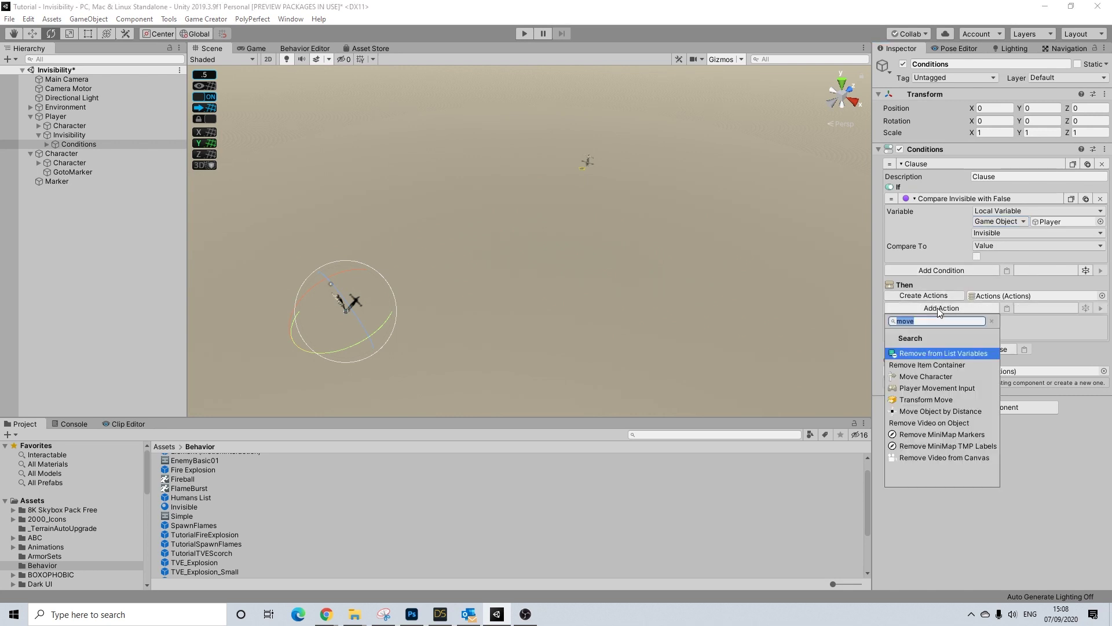
{"action": "type", "text": "bool"}
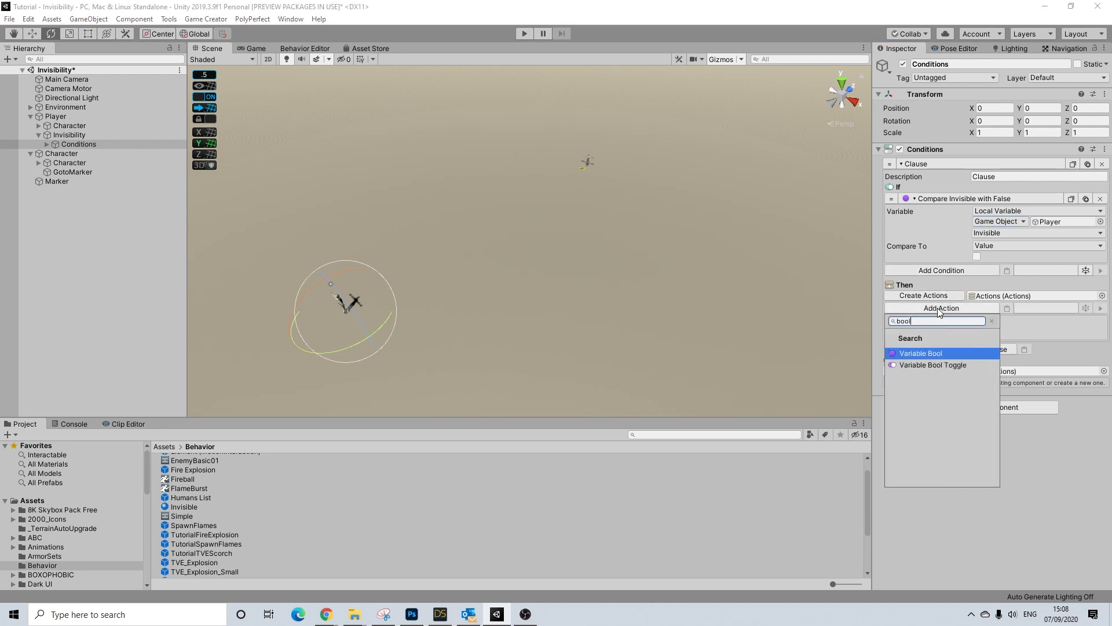
{"action": "key", "text": "Return"}
{"action": "left_click", "coordinate": [1025, 320]}
{"action": "left_click", "coordinate": [1024, 344]}
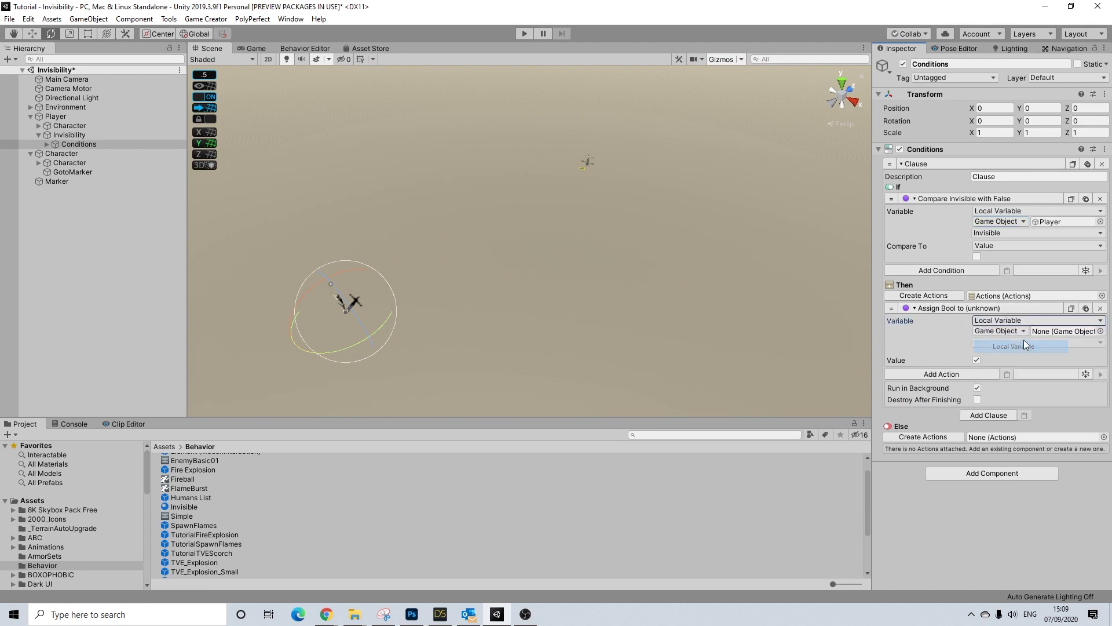
Step: Assign Player as the Then bool action's game object and choose the Invisible variable
{"action": "left_click", "coordinate": [58, 117]}
{"action": "left_click_drag", "start_coordinate": [58, 118], "coordinate": [1060, 332]}
{"action": "left_click", "coordinate": [1019, 343]}
{"action": "left_click", "coordinate": [1016, 364]}
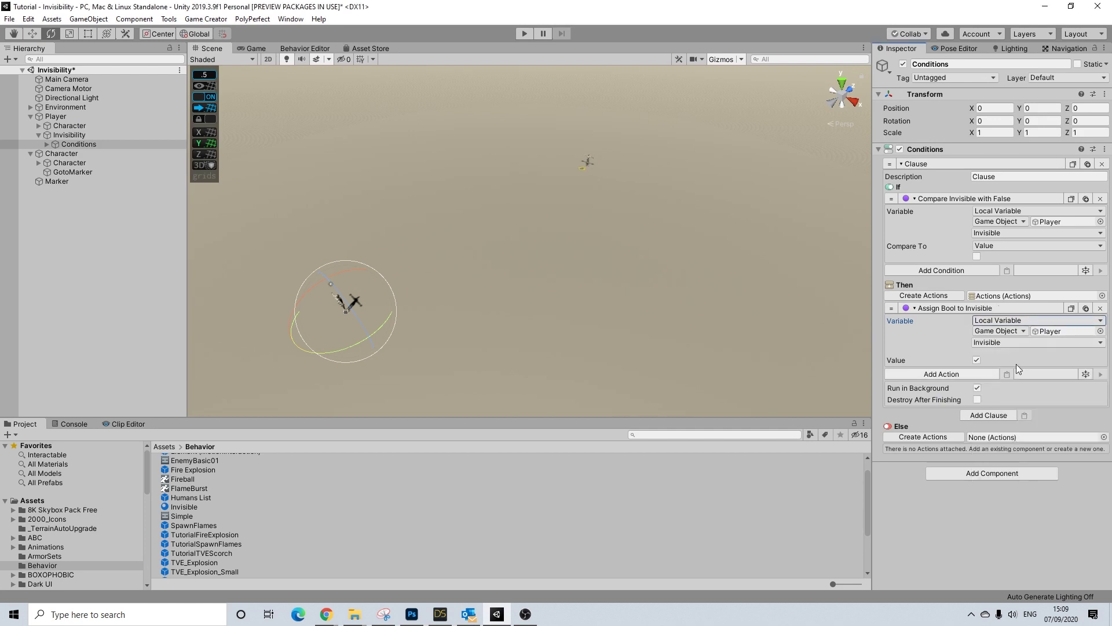
Step: Create actions for the Else branch, paste the Invisible bool assignment into them and set its value to false
{"action": "left_click", "coordinate": [922, 436]}
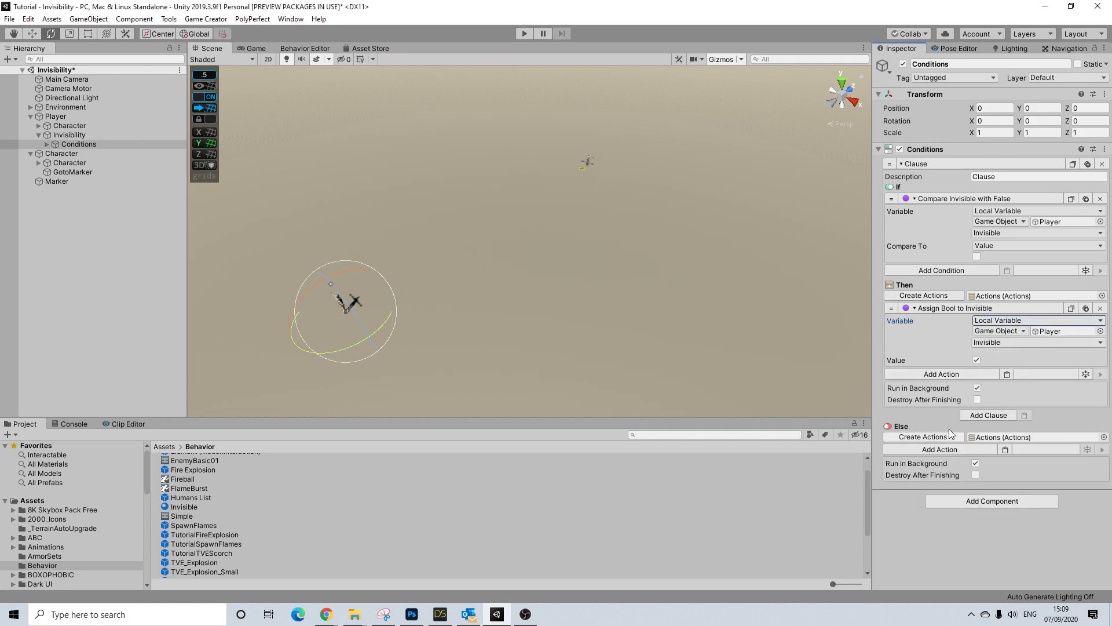
{"action": "left_click", "coordinate": [1006, 450]}
{"action": "left_click", "coordinate": [975, 501]}
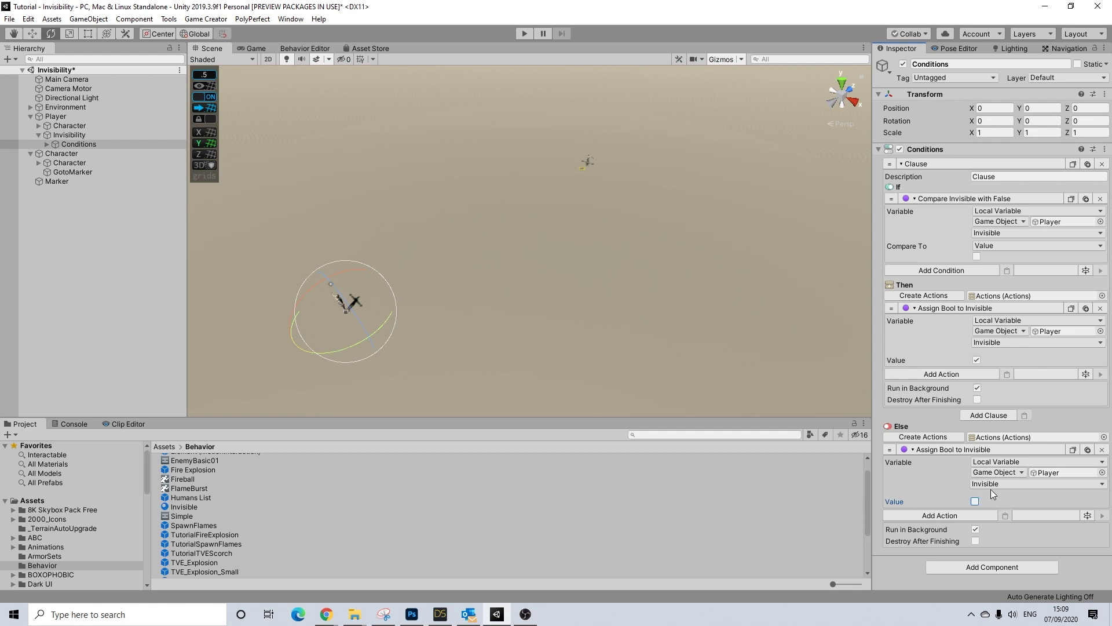
Step: Add a Change Material action to the Then branch and duplicate it
{"action": "left_click", "coordinate": [973, 374]}
{"action": "type", "text": "change mat"}
{"action": "key", "text": "Return"}
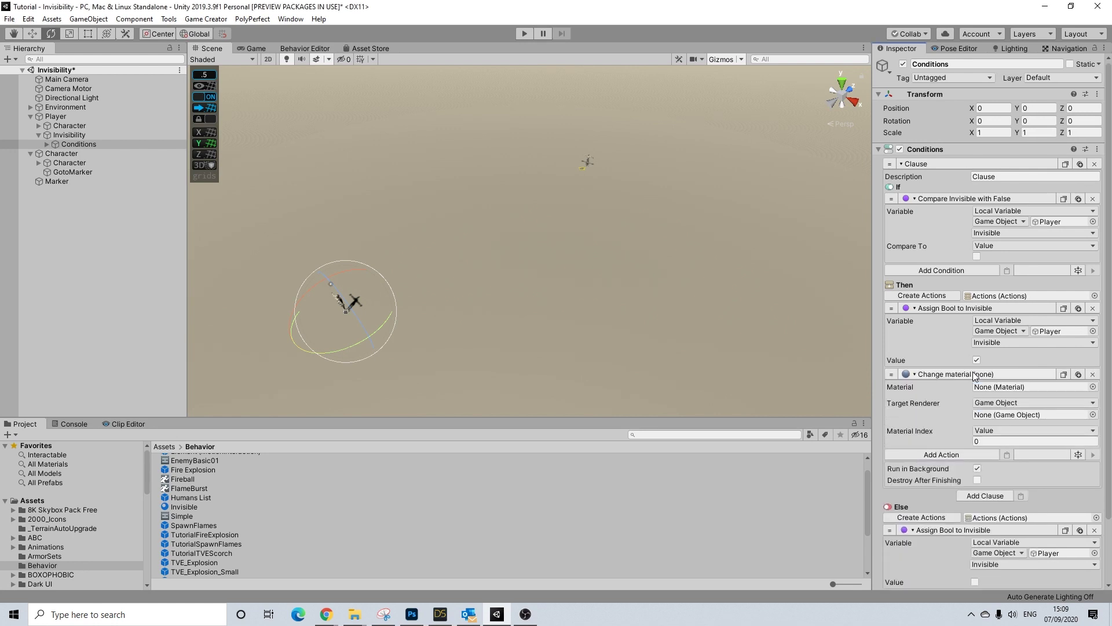
{"action": "left_click", "coordinate": [1077, 373]}
Step: Assign the Player character's Body and Joints as target renderers of the first and second Change Material actions
{"action": "scroll", "coordinate": [1003, 441], "scroll_direction": "down", "scroll_amount": 5}
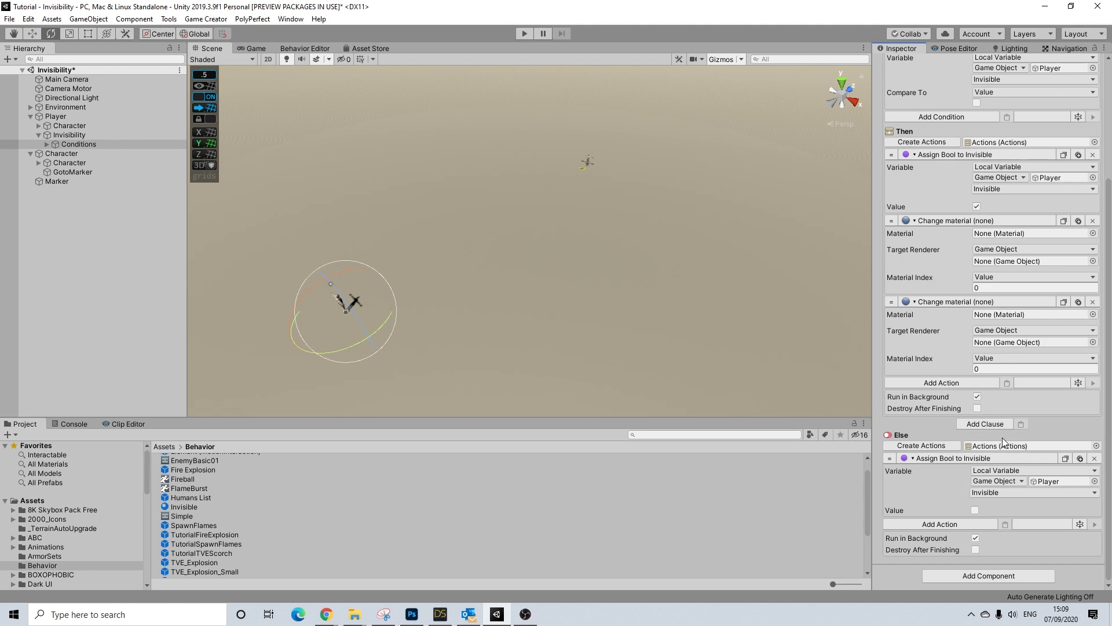
{"action": "left_click", "coordinate": [39, 126]}
{"action": "left_click_drag", "start_coordinate": [70, 144], "coordinate": [1028, 261]}
{"action": "left_click_drag", "start_coordinate": [71, 153], "coordinate": [1017, 342]}
Step: Copy the Then branch's Body and Joints Change Material actions and paste both into the Else actions
{"action": "left_click", "coordinate": [1064, 220]}
{"action": "left_click", "coordinate": [1005, 524]}
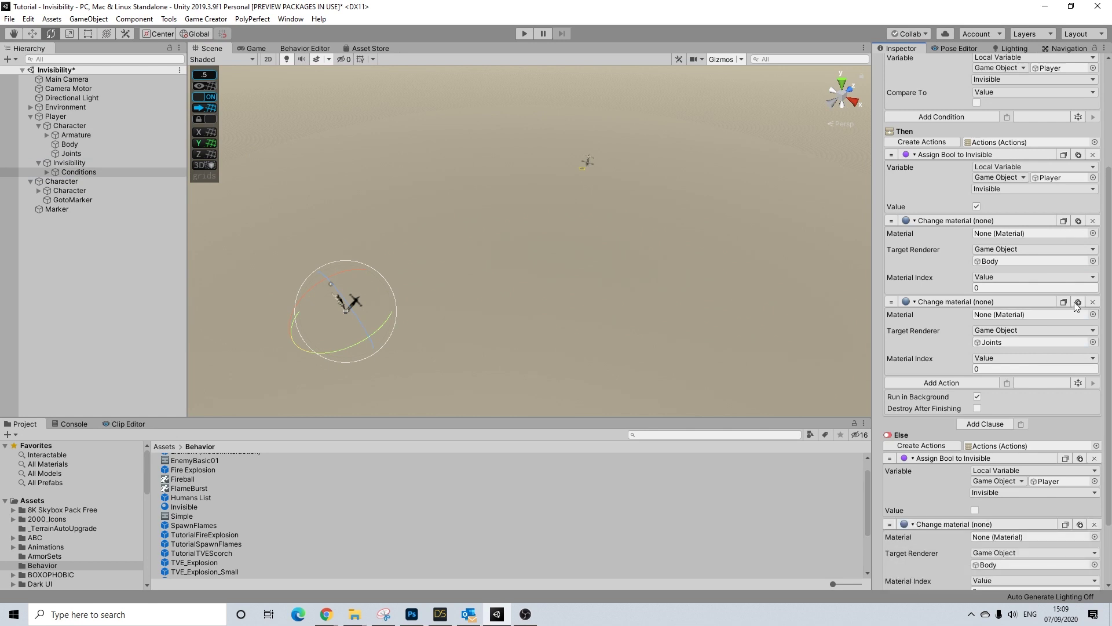
{"action": "scroll", "coordinate": [1015, 497], "scroll_direction": "down", "scroll_amount": 3}
{"action": "left_click", "coordinate": [1005, 524]}
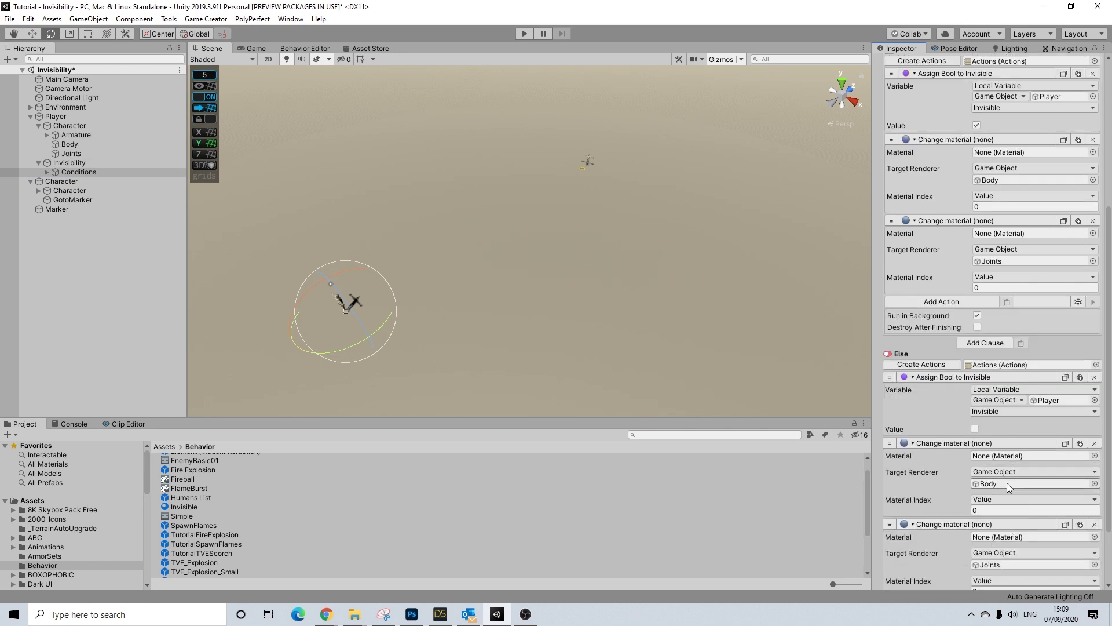
Step: Set the material of the Else branch's Body action to the Body material from Game Creator's Character.fbx
{"action": "scroll", "coordinate": [1006, 482], "scroll_direction": "down", "scroll_amount": 3}
{"action": "left_click", "coordinate": [1095, 375]}
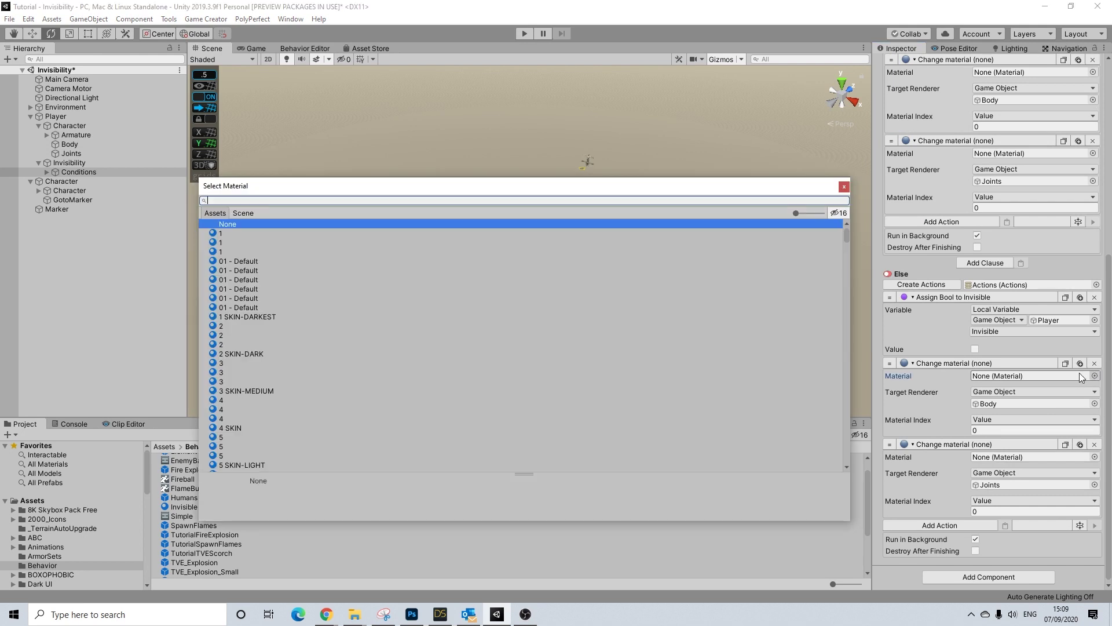
{"action": "type", "text": "body"}
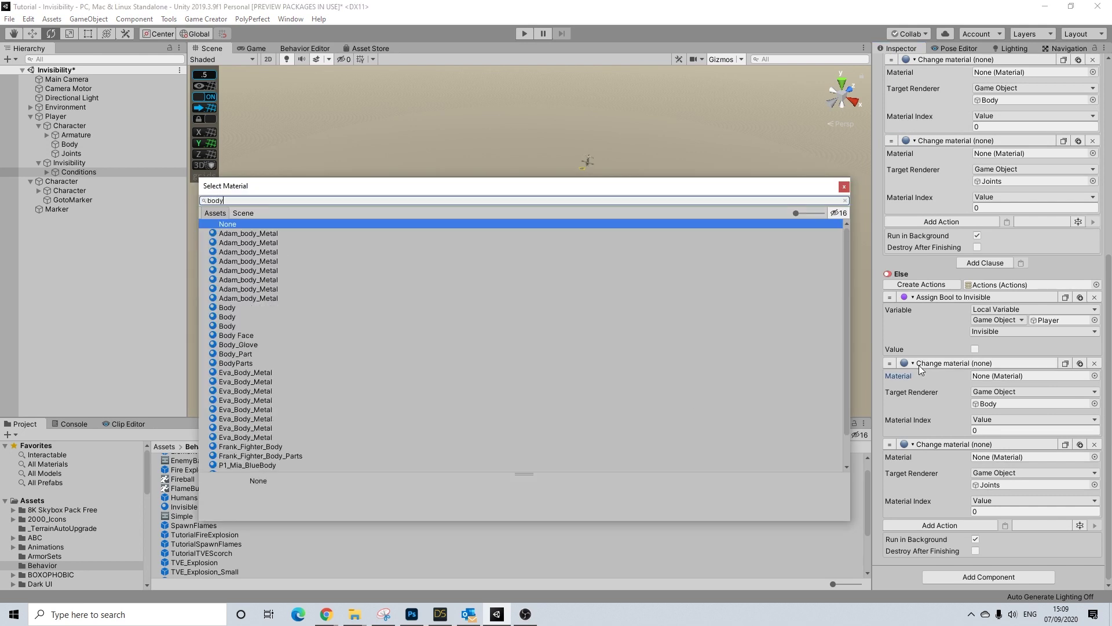
{"action": "left_click", "coordinate": [245, 309]}
{"action": "left_click", "coordinate": [226, 316]}
{"action": "left_click", "coordinate": [226, 309]}
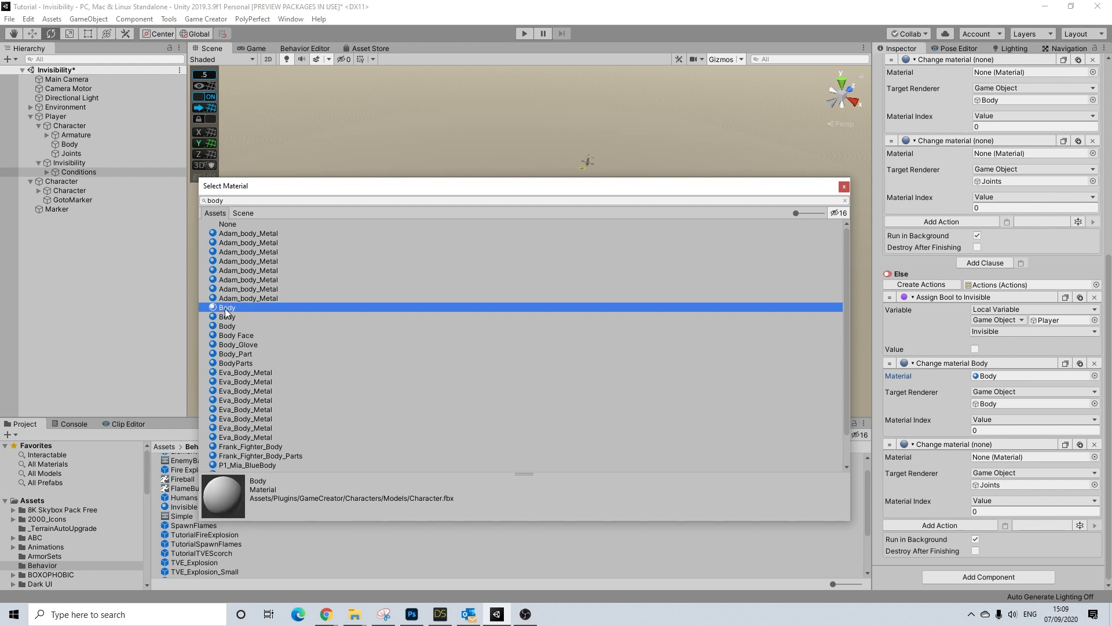
{"action": "left_click", "coordinate": [844, 186]}
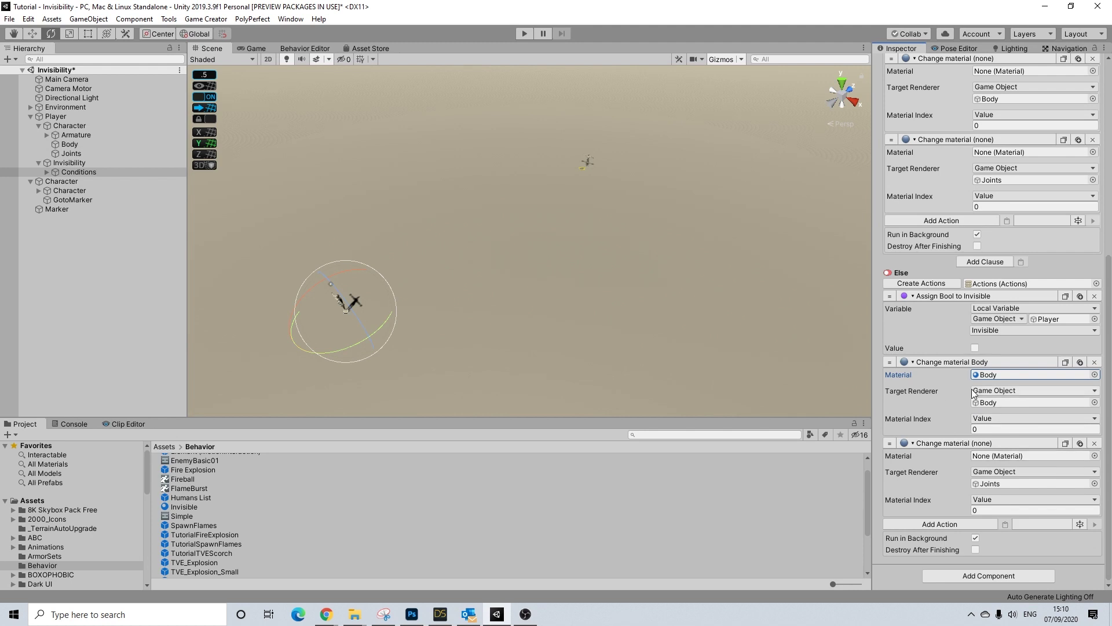
Step: Set the material of the Else branch's Joints action to the Joints material
{"action": "left_click", "coordinate": [1094, 456]}
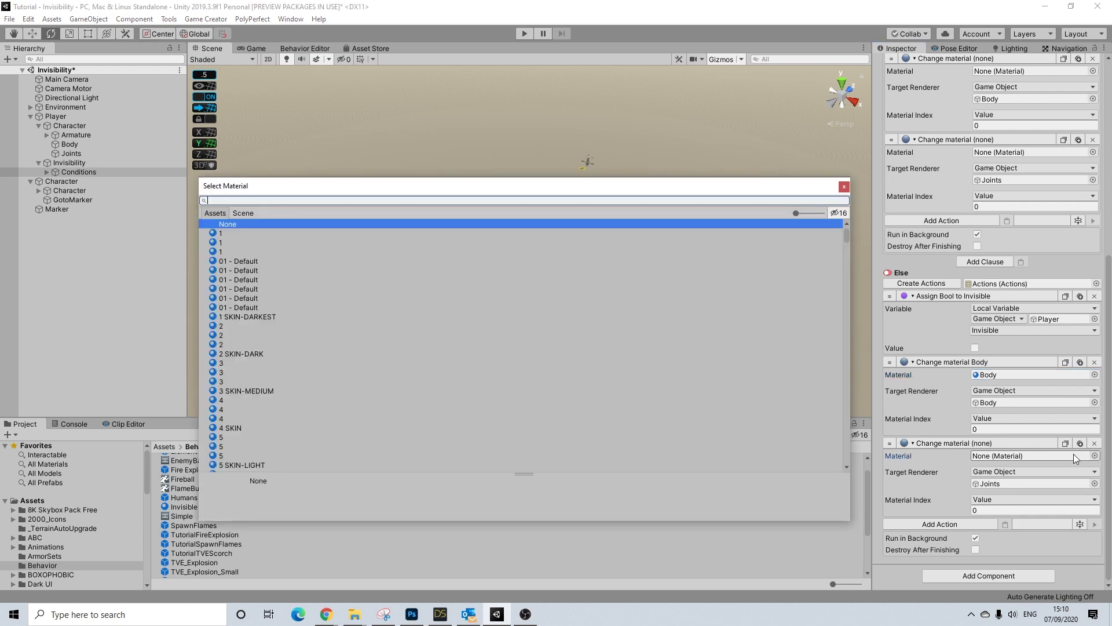
{"action": "type", "text": "joins"}
{"action": "key", "text": "BackSpace"}
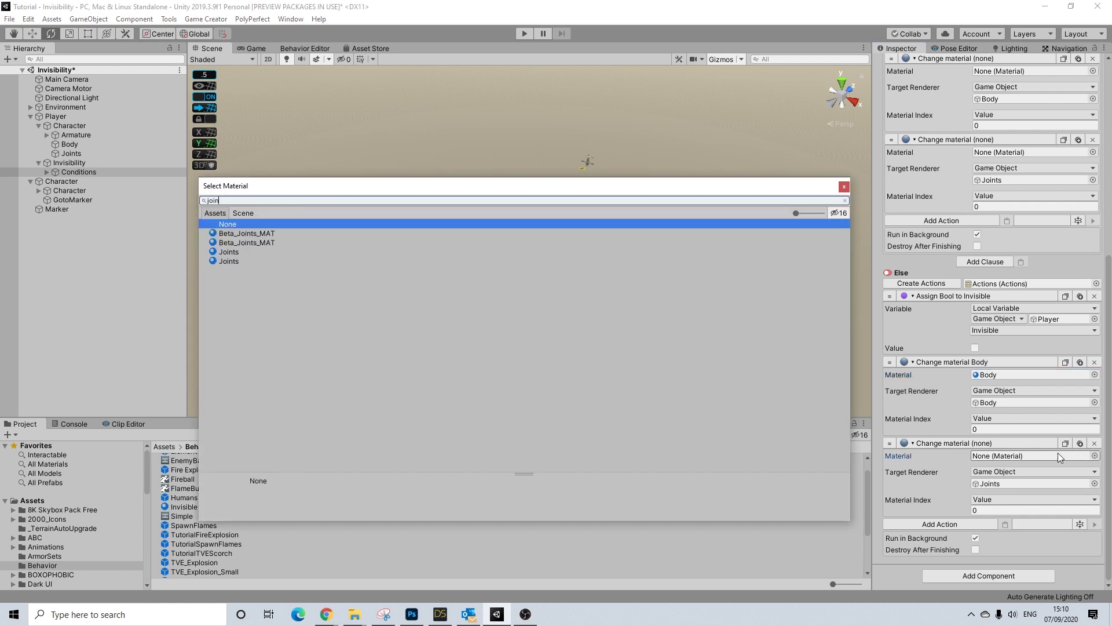
{"action": "left_click", "coordinate": [232, 254]}
{"action": "key", "text": "Return"}
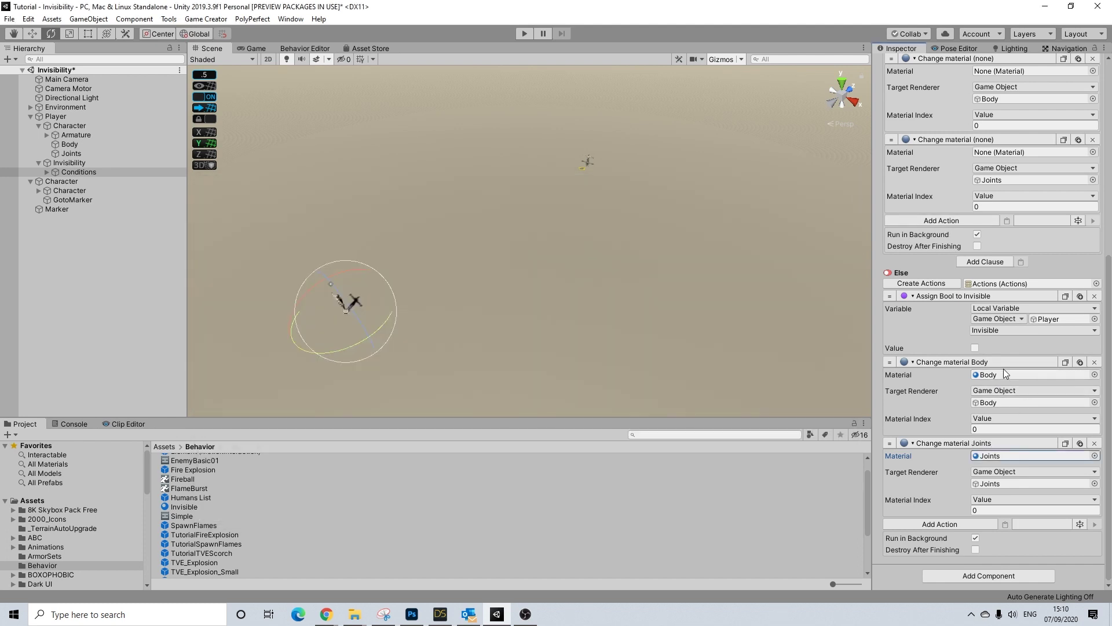
Step: Create a new material named Invisibility in the Behavior folder
{"action": "right_click", "coordinate": [320, 507]}
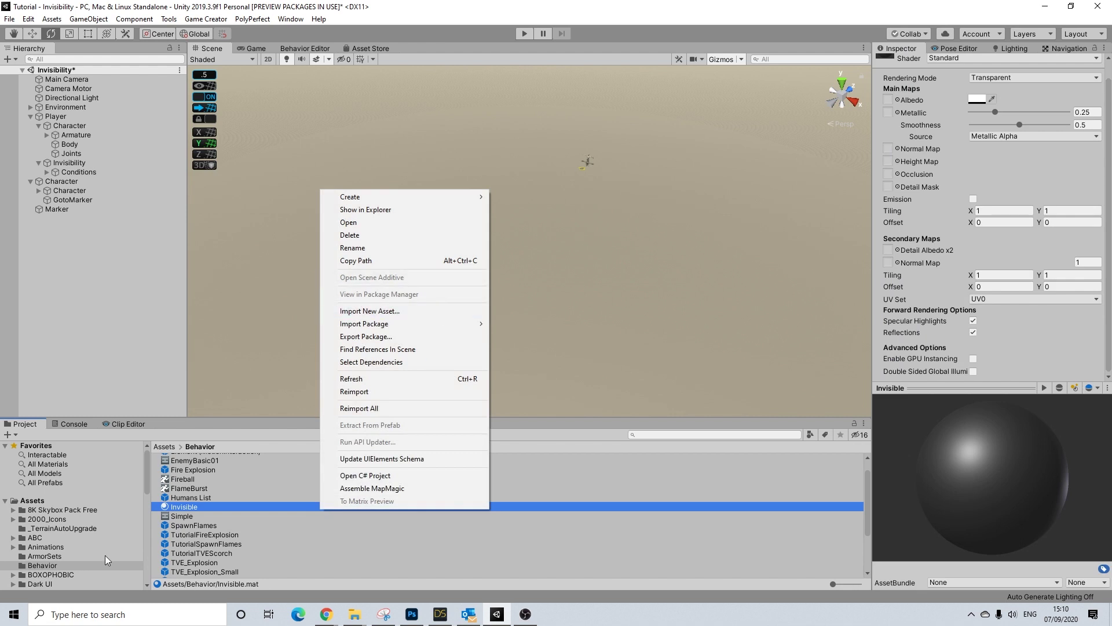
{"action": "mouse_move", "coordinate": [412, 202]}
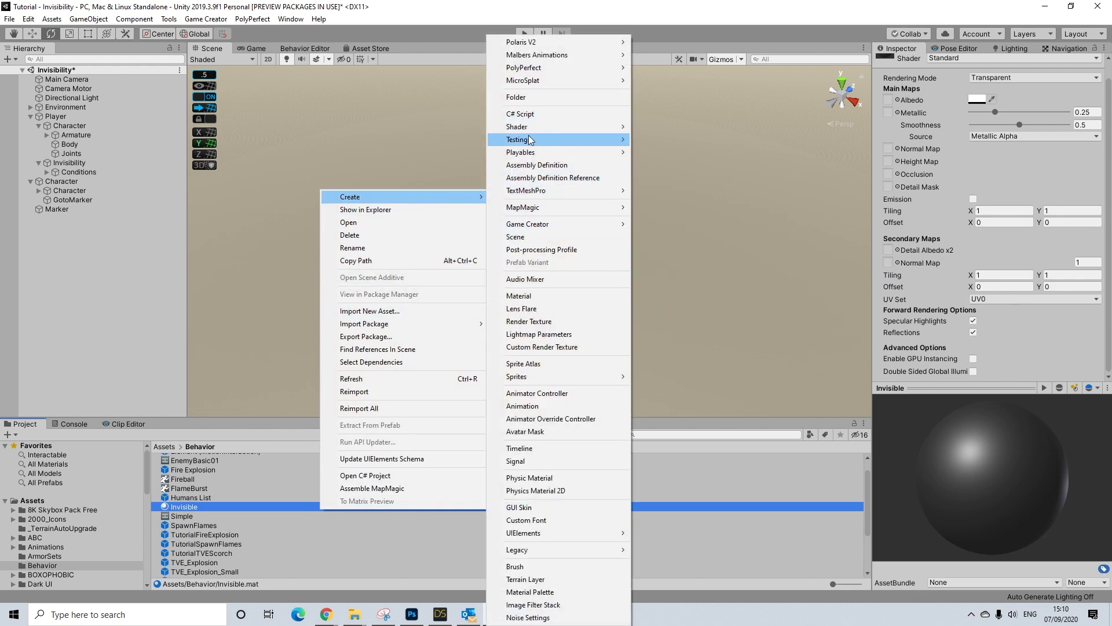
{"action": "left_click", "coordinate": [530, 296]}
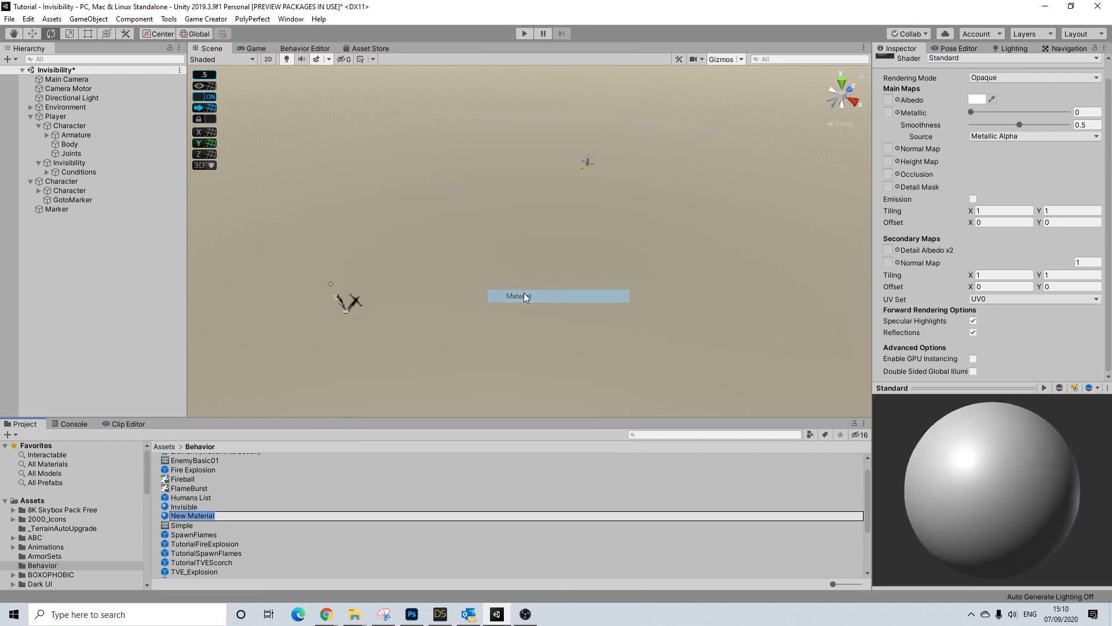
{"action": "key", "text": "BackSpace"}
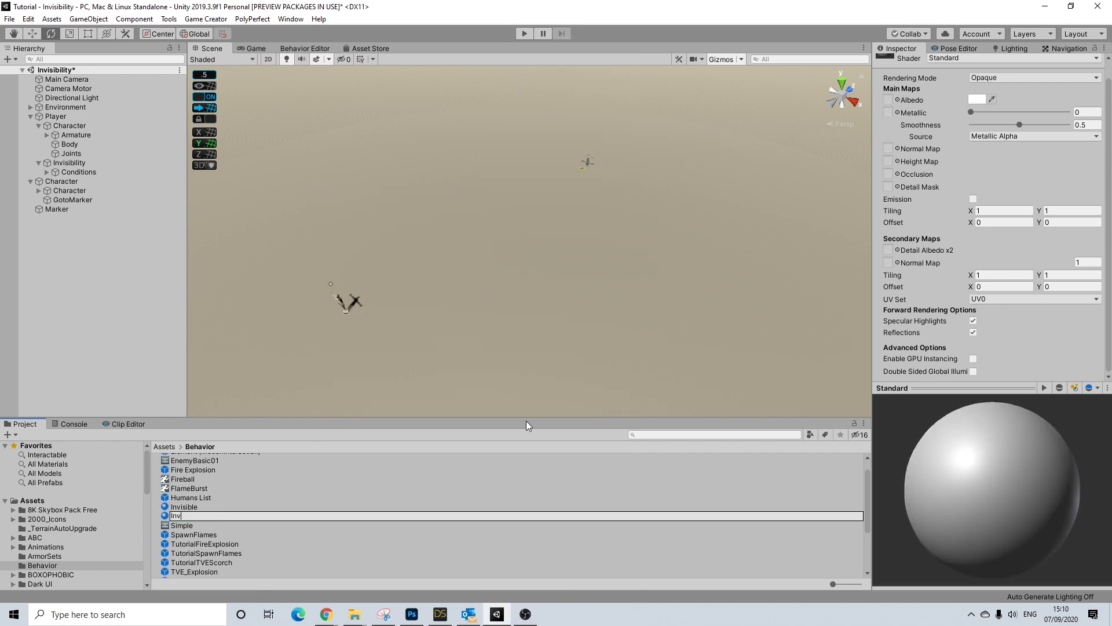
{"action": "type", "text": "Invisibility"}
{"action": "key", "text": "Return"}
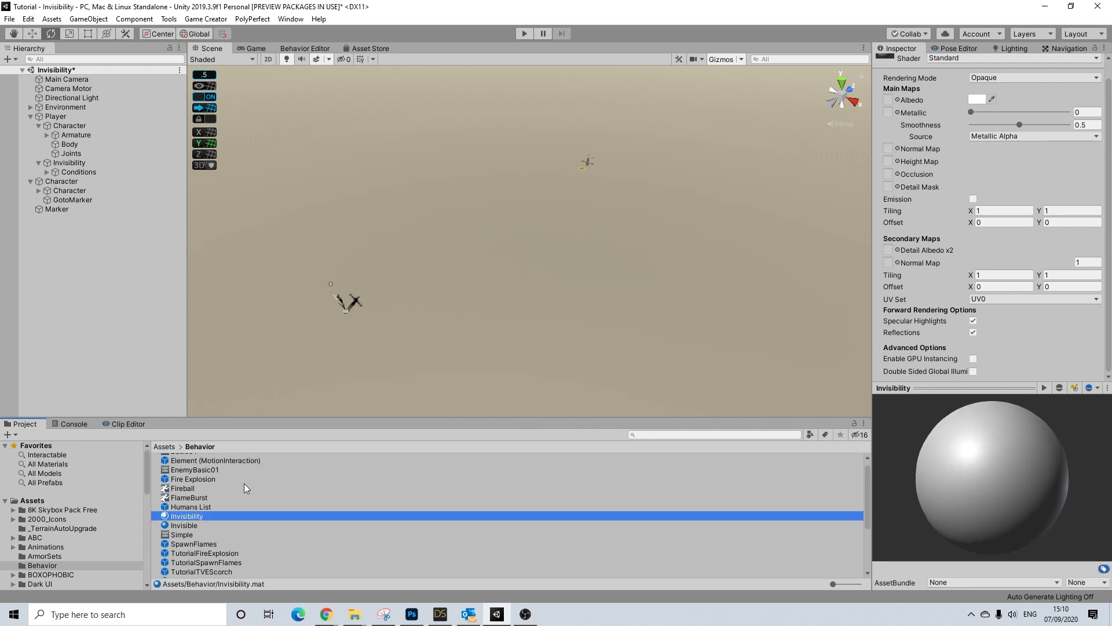
{"action": "left_click", "coordinate": [204, 520]}
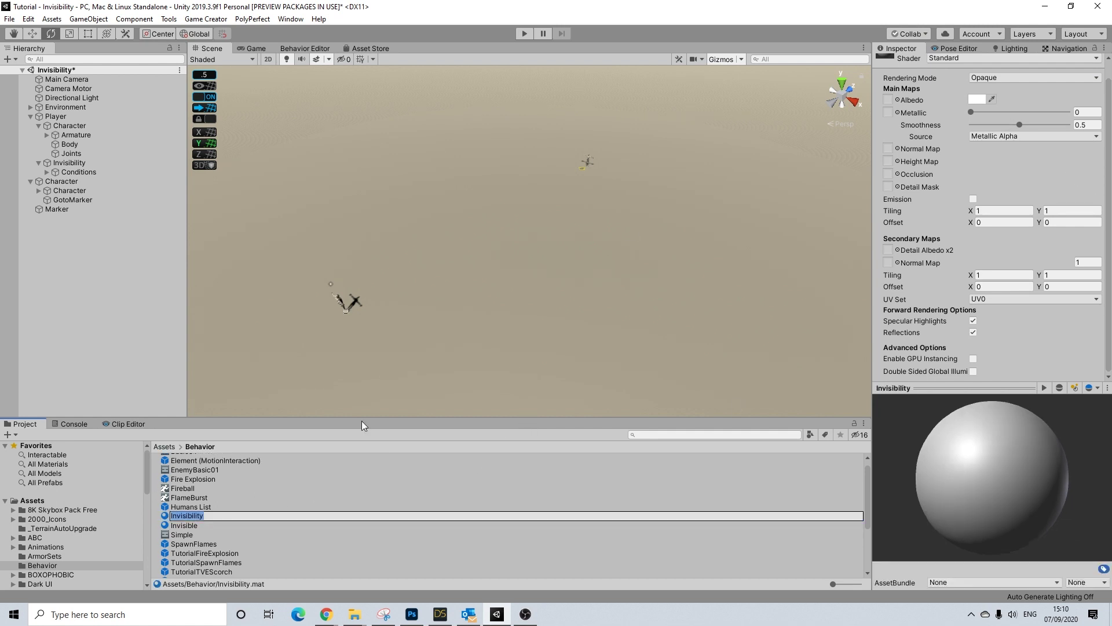
Step: Add a cube to the scene and move it above the ground near the player, to Y 2 and Z 7
{"action": "right_click", "coordinate": [61, 254]}
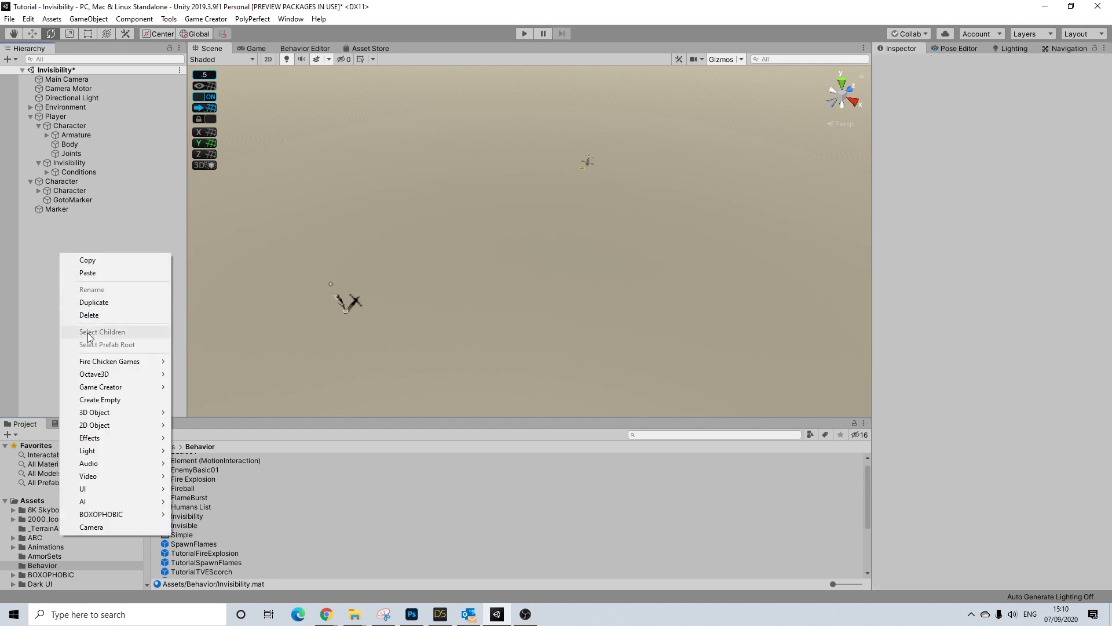
{"action": "mouse_move", "coordinate": [98, 413]}
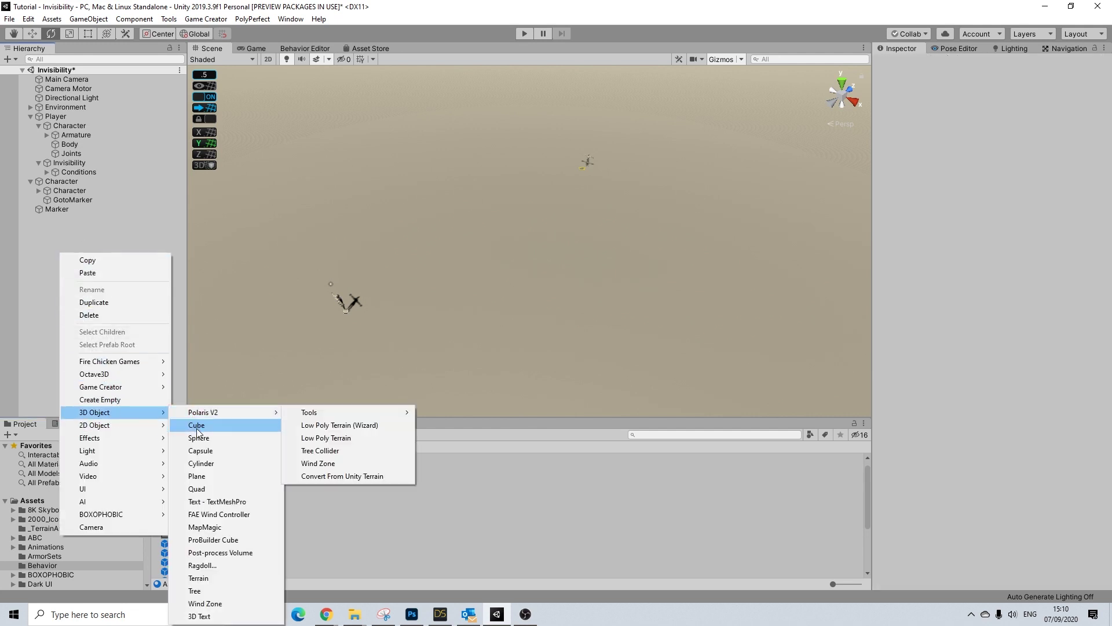
{"action": "left_click_drag", "start_coordinate": [203, 425], "coordinate": [509, 229]}
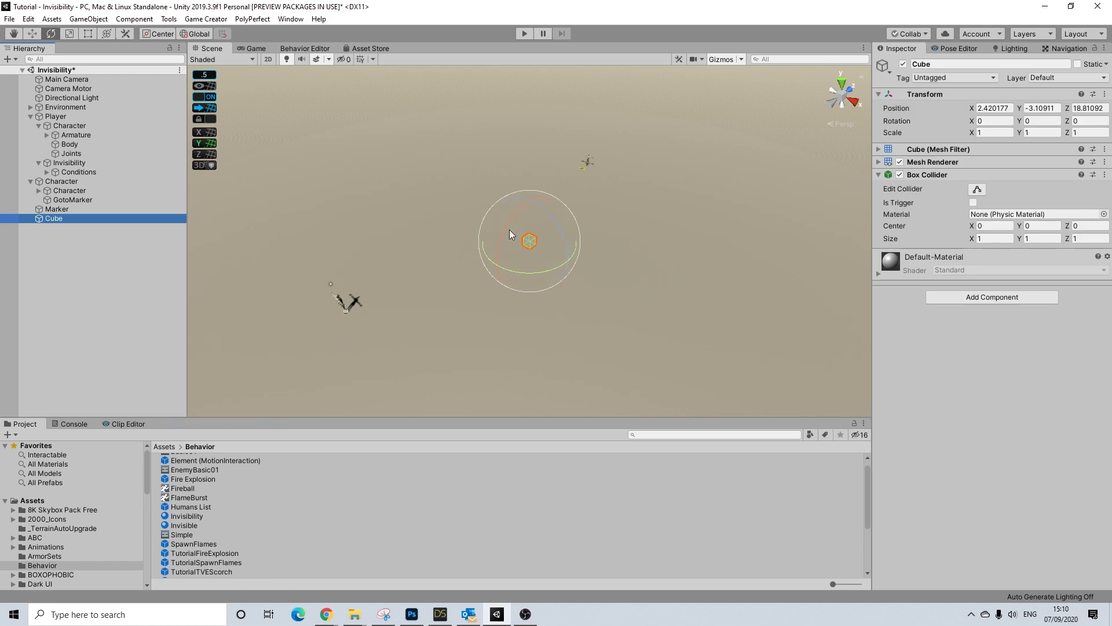
{"action": "left_click", "coordinate": [33, 34]}
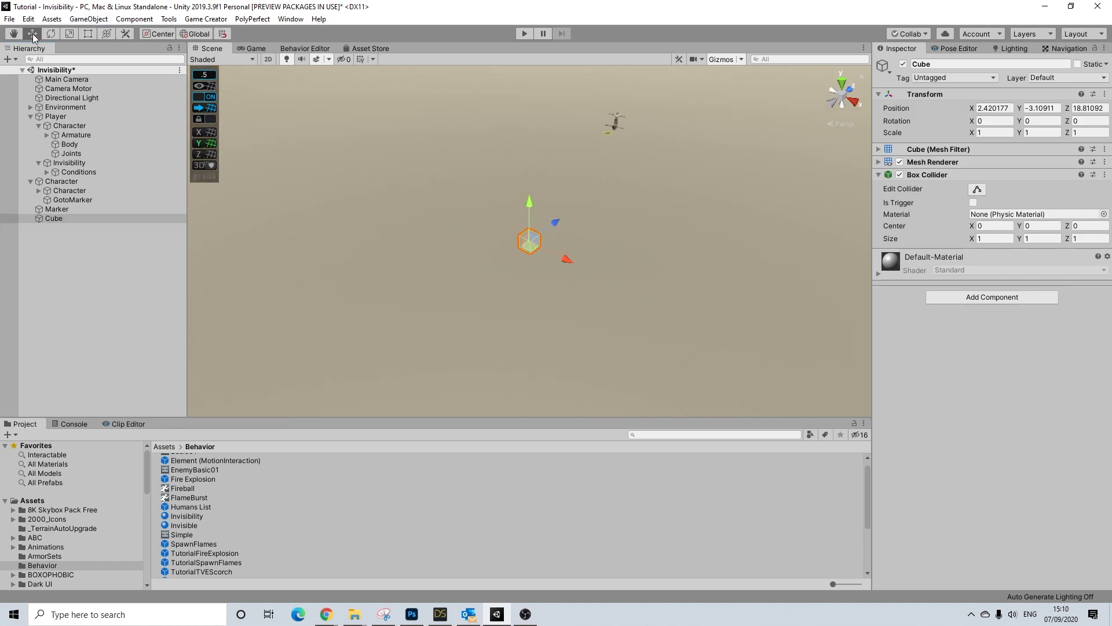
{"action": "left_click_drag", "start_coordinate": [529, 226], "coordinate": [422, 278]}
{"action": "key", "text": "f"}
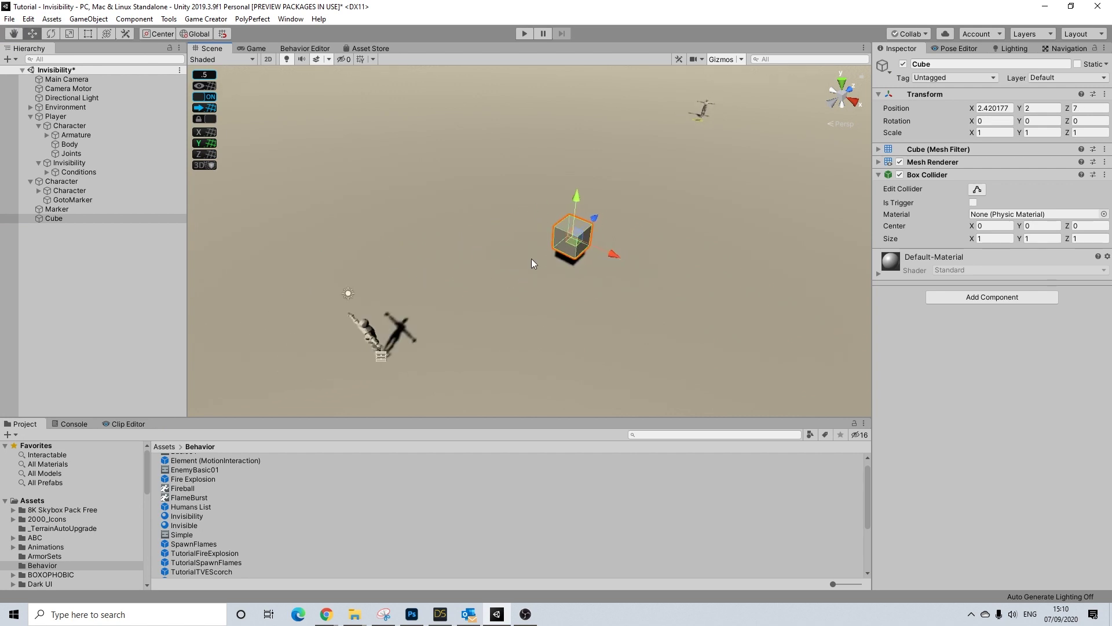
Step: Apply the Invisibility material to the cube and select the cube
{"action": "left_click_drag", "start_coordinate": [192, 518], "coordinate": [551, 313]}
{"action": "left_click_drag", "start_coordinate": [614, 204], "coordinate": [582, 238]}
{"action": "left_click", "coordinate": [496, 175]}
{"action": "left_click", "coordinate": [581, 249]}
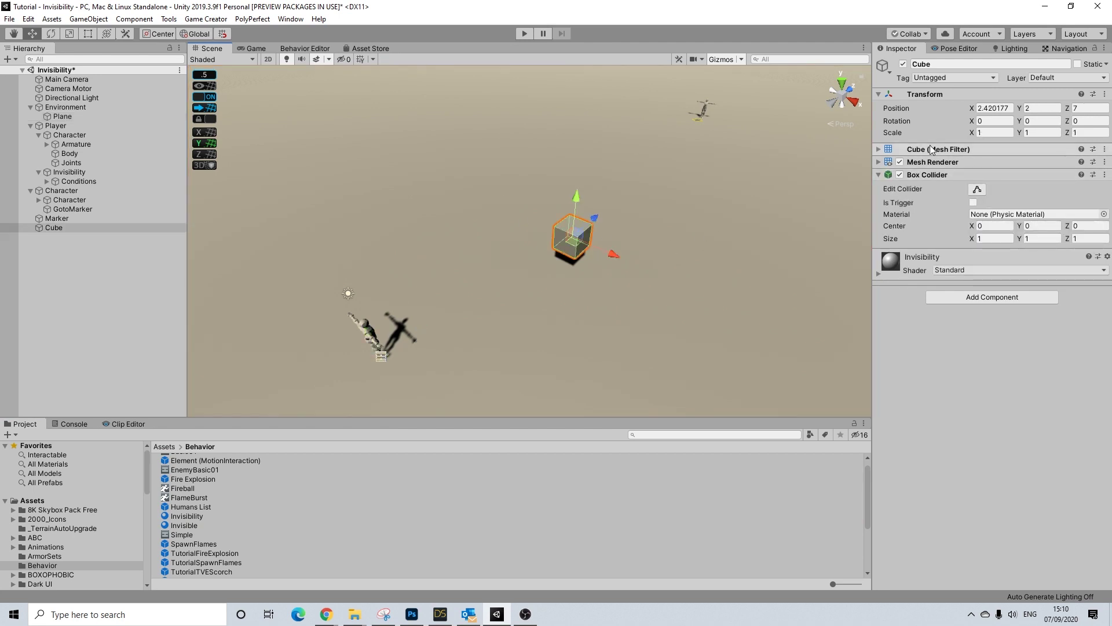
Step: Set the Invisibility material's rendering mode to Transparent and its albedo alpha to 10
{"action": "left_click", "coordinate": [921, 270]}
{"action": "left_click", "coordinate": [990, 290]}
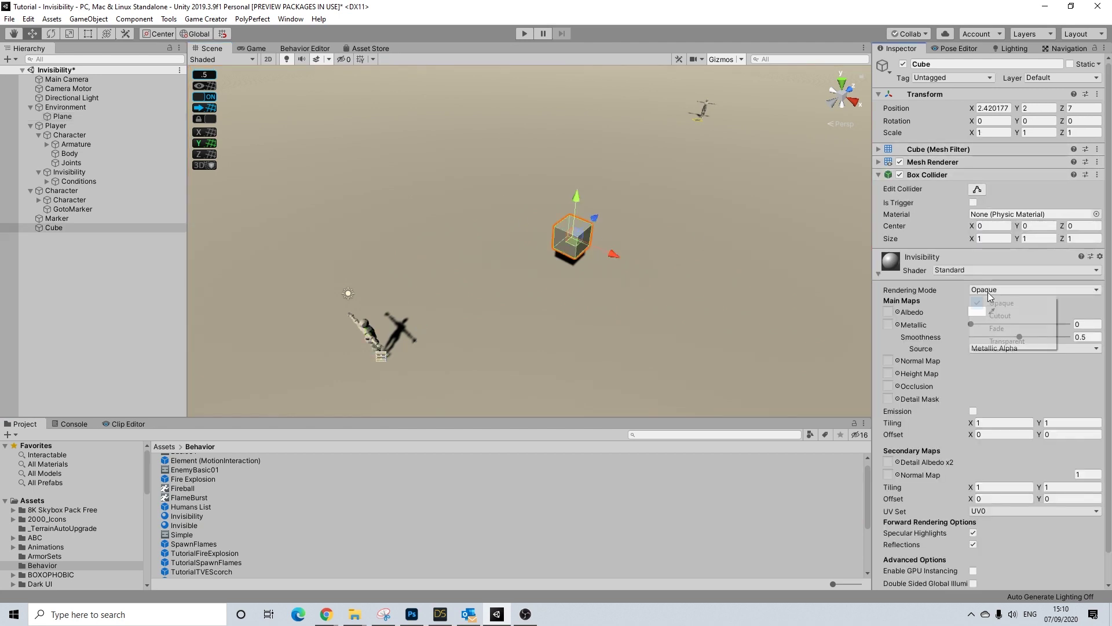
{"action": "left_click", "coordinate": [1005, 341]}
{"action": "left_click", "coordinate": [987, 311]}
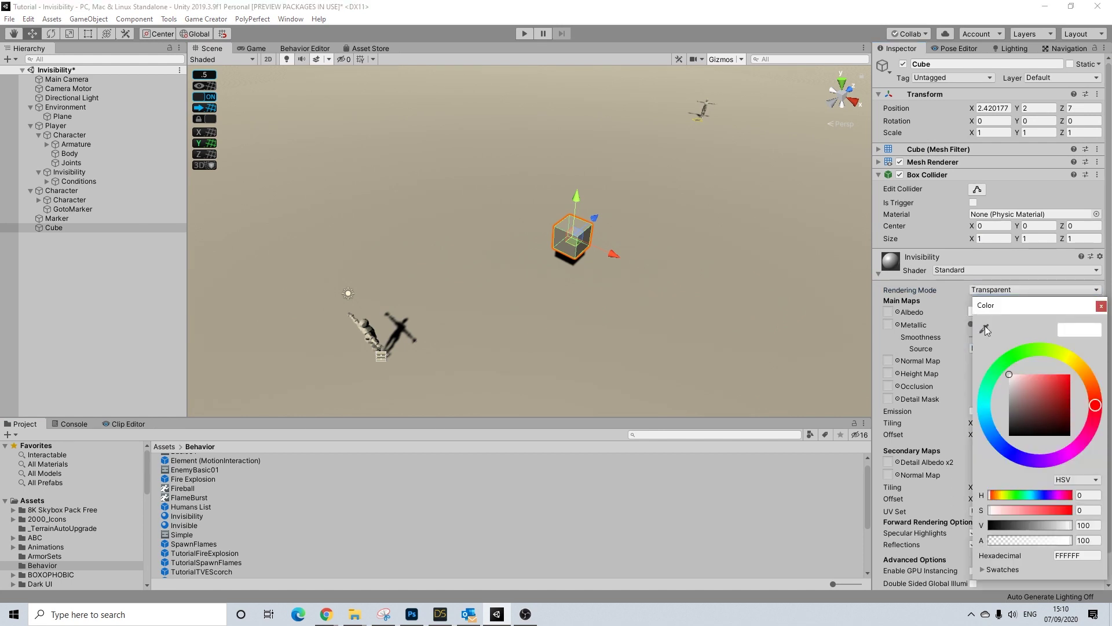
{"action": "left_click", "coordinate": [1100, 307]}
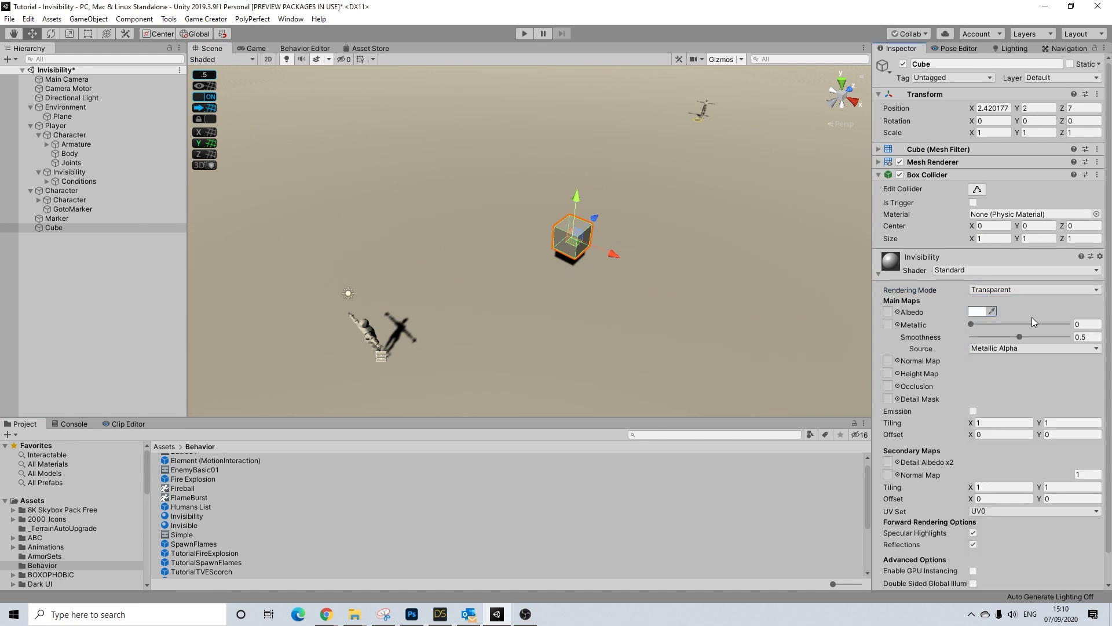
{"action": "left_click", "coordinate": [977, 312]}
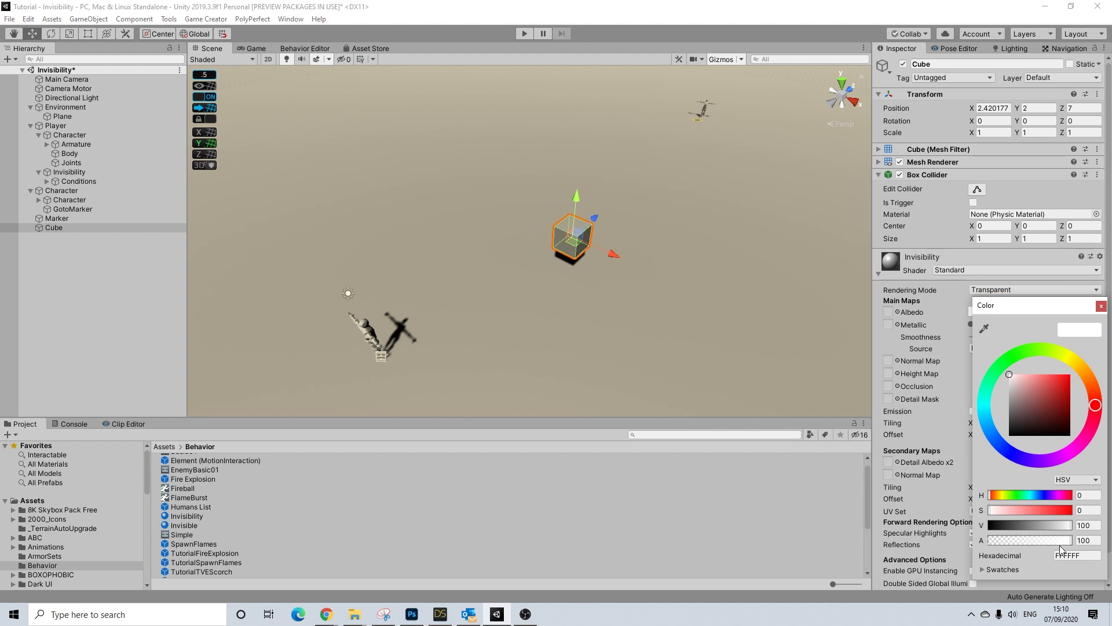
{"action": "left_click", "coordinate": [1020, 540]}
{"action": "mouse_move", "coordinate": [1020, 541]}
{"action": "left_mouse_down"}
{"action": "mouse_move", "coordinate": [981, 546]}
{"action": "mouse_move", "coordinate": [1000, 546]}
{"action": "left_mouse_up"}
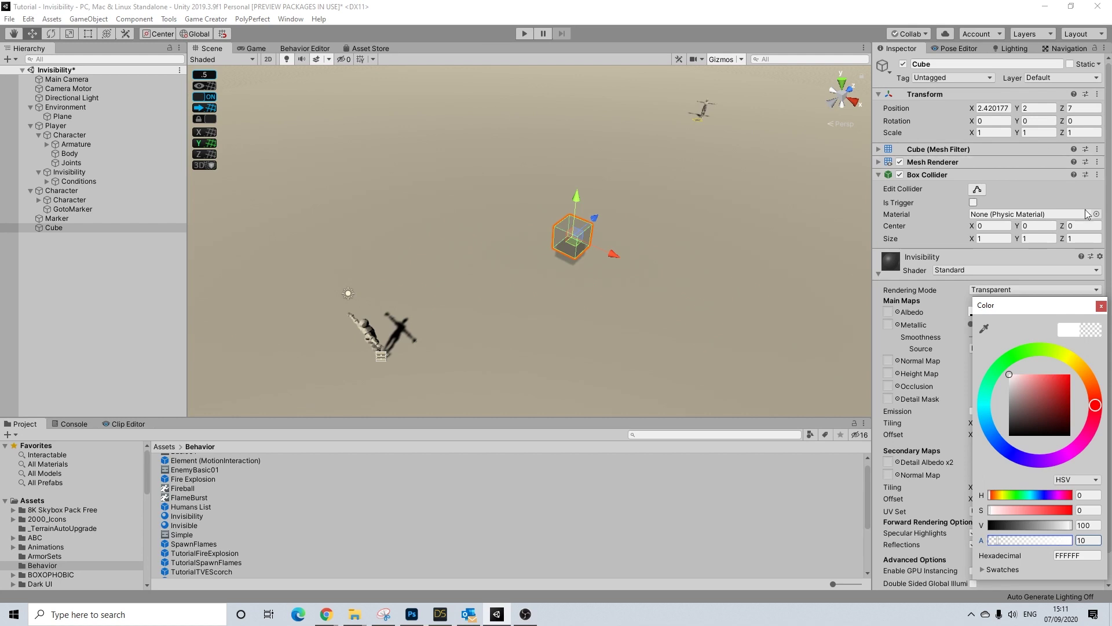
Step: Set the Invisibility material's metallic to 0.09 and smoothness to 0.197, and check its look on the cube
{"action": "left_click", "coordinate": [589, 242]}
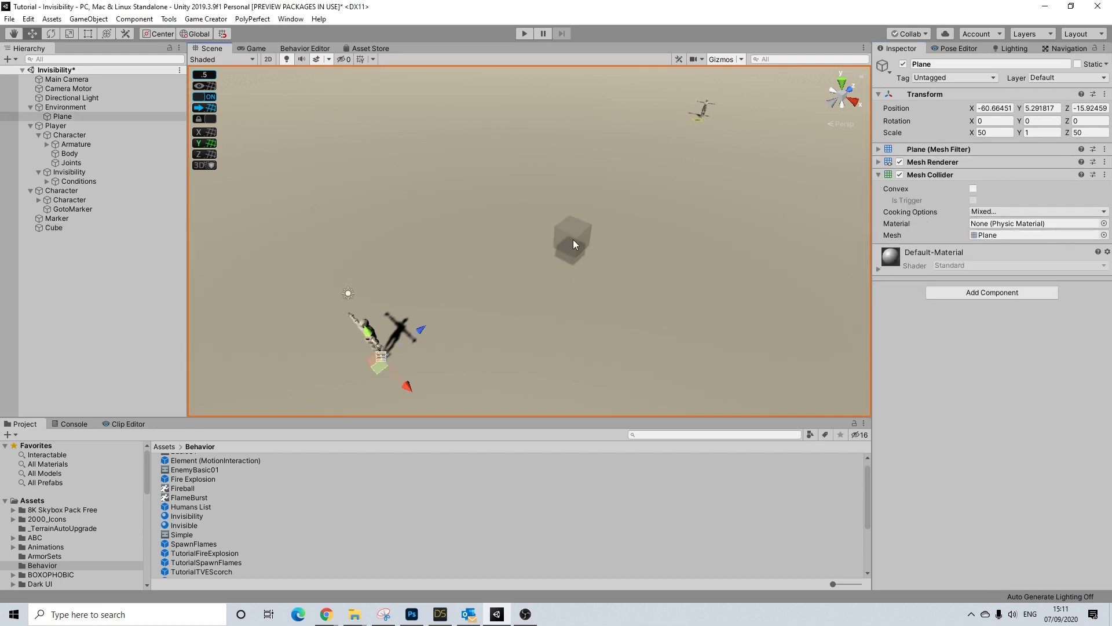
{"action": "left_click", "coordinate": [574, 244]}
{"action": "left_click_drag", "start_coordinate": [970, 324], "coordinate": [990, 338]}
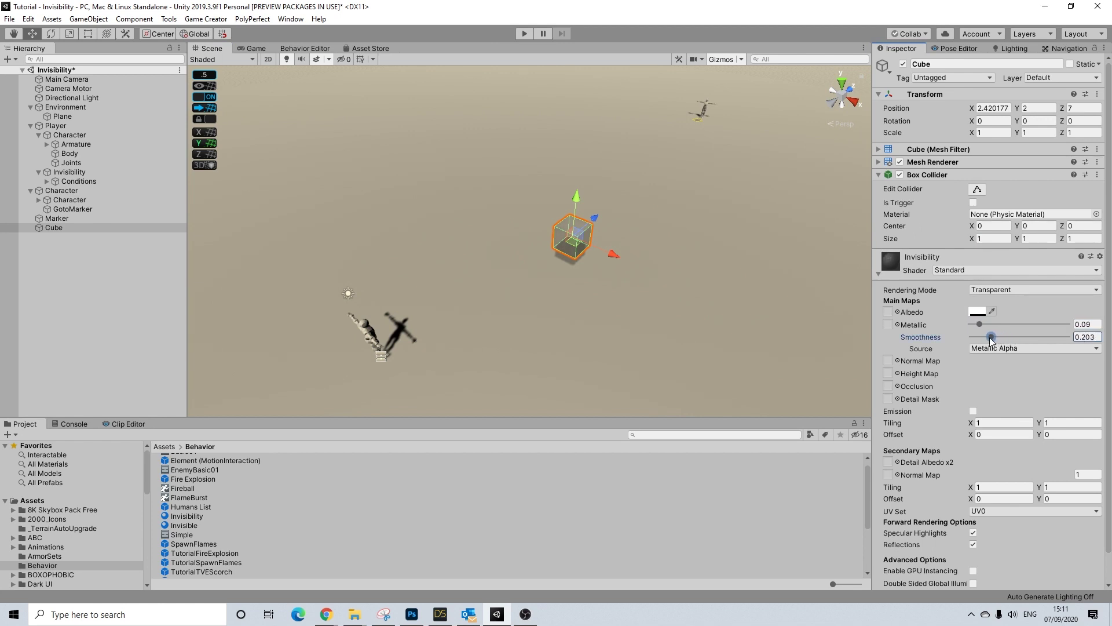
{"action": "left_click", "coordinate": [675, 263]}
{"action": "left_click_drag", "start_coordinate": [675, 263], "coordinate": [370, 301], "text": "alt"}
{"action": "left_click", "coordinate": [578, 217]}
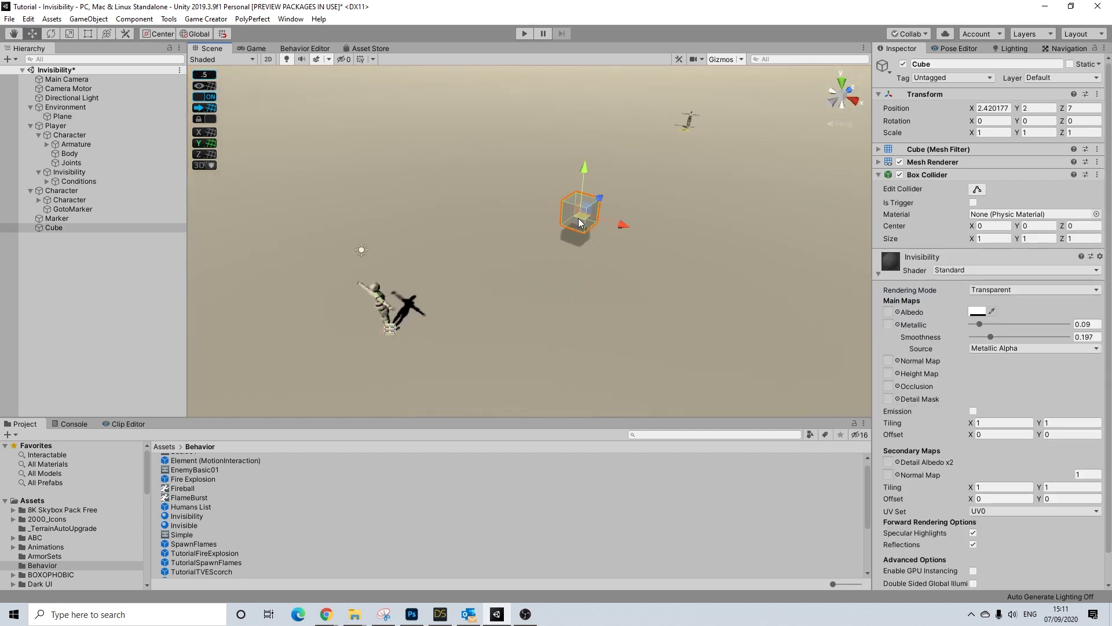
{"action": "scroll", "coordinate": [996, 387], "scroll_direction": "down", "scroll_amount": 3}
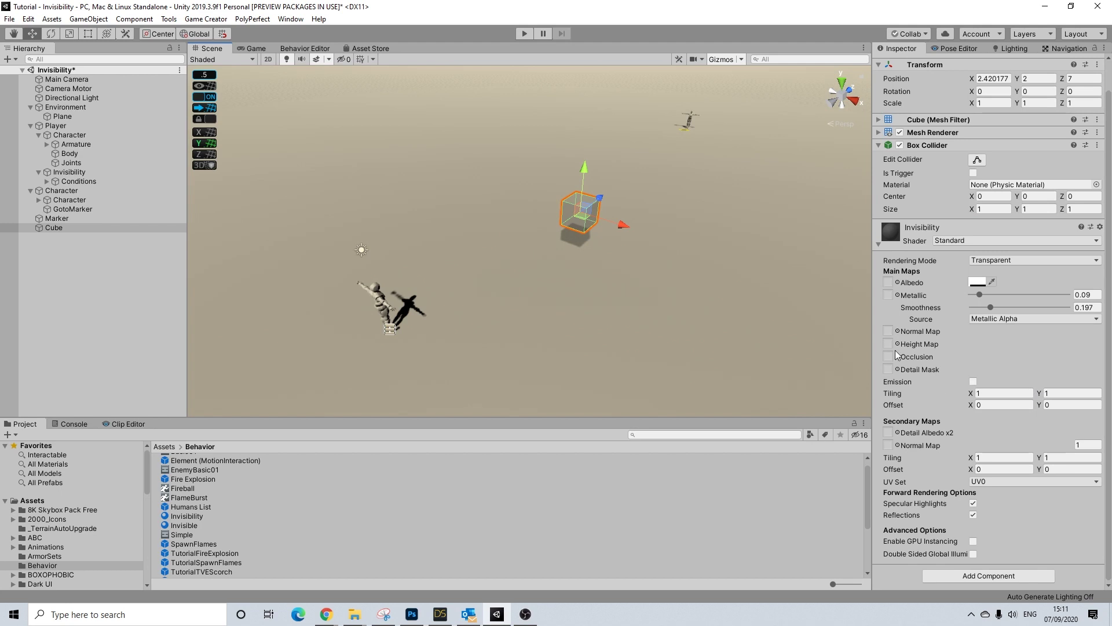
{"action": "middle_click_drag", "start_coordinate": [608, 272], "coordinate": [588, 284]}
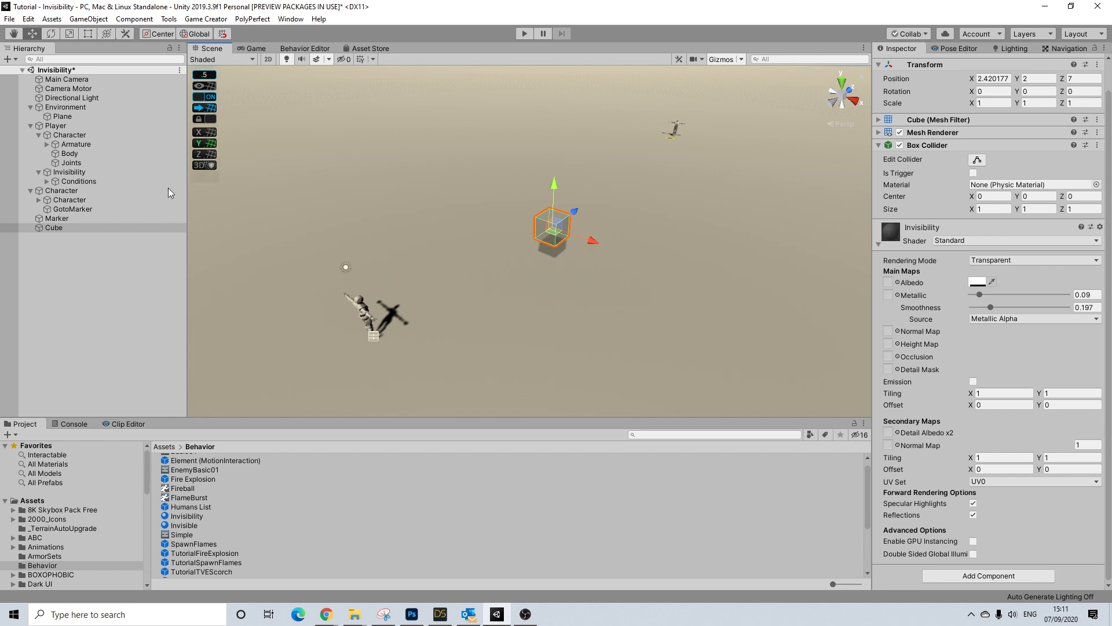
{"action": "left_click", "coordinate": [523, 249]}
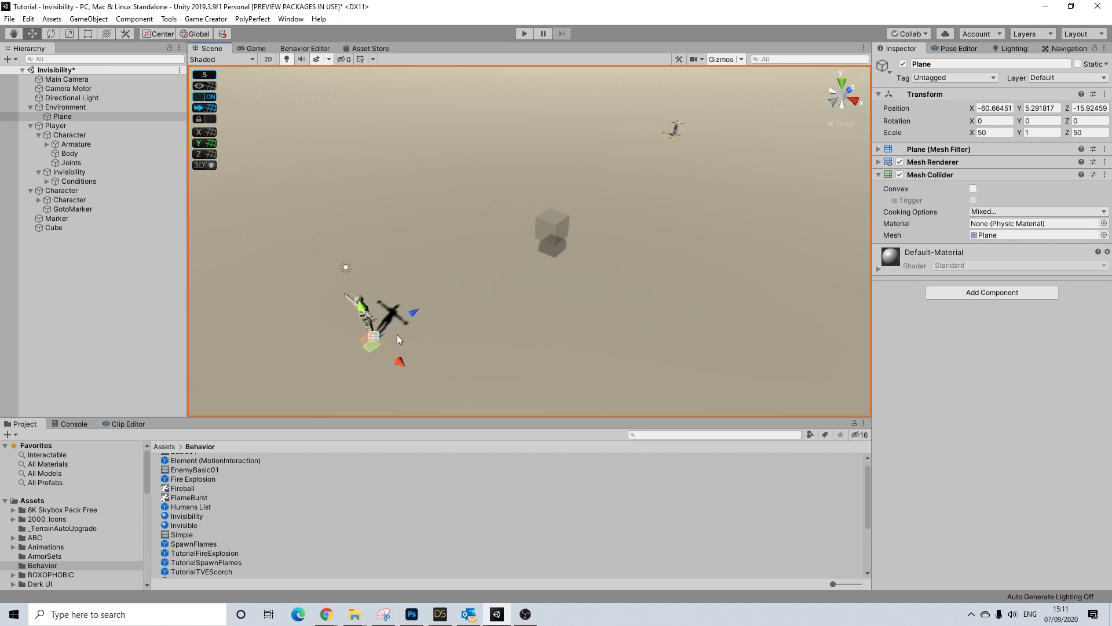
Step: Assign the Invisibility material to the Body Change Material action in the Conditions object's Then branch
{"action": "left_click", "coordinate": [61, 136]}
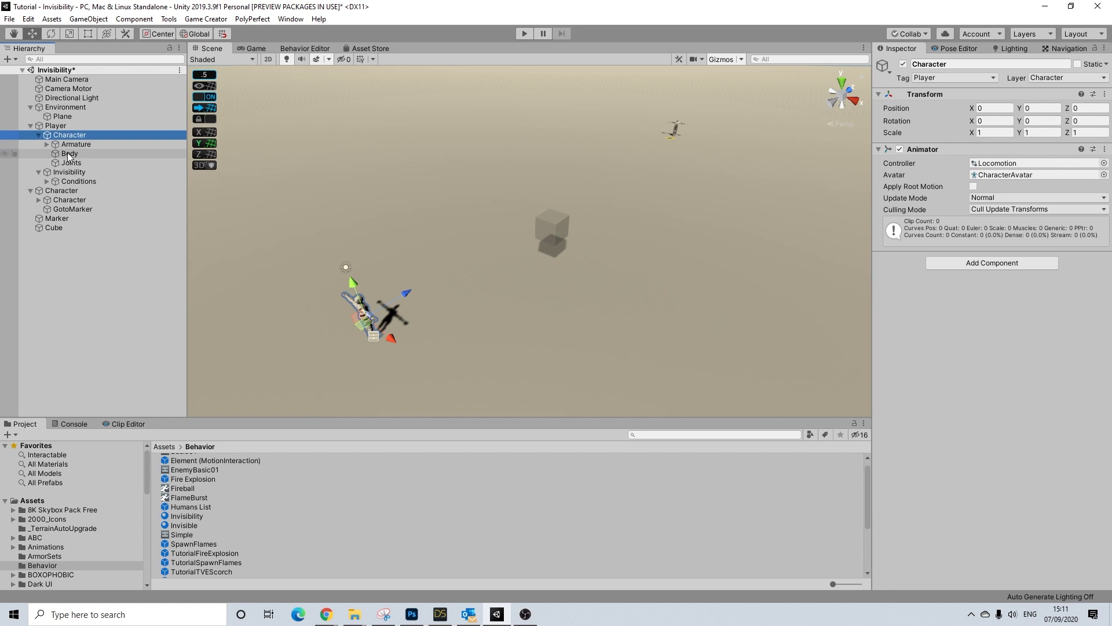
{"action": "left_click", "coordinate": [78, 181]}
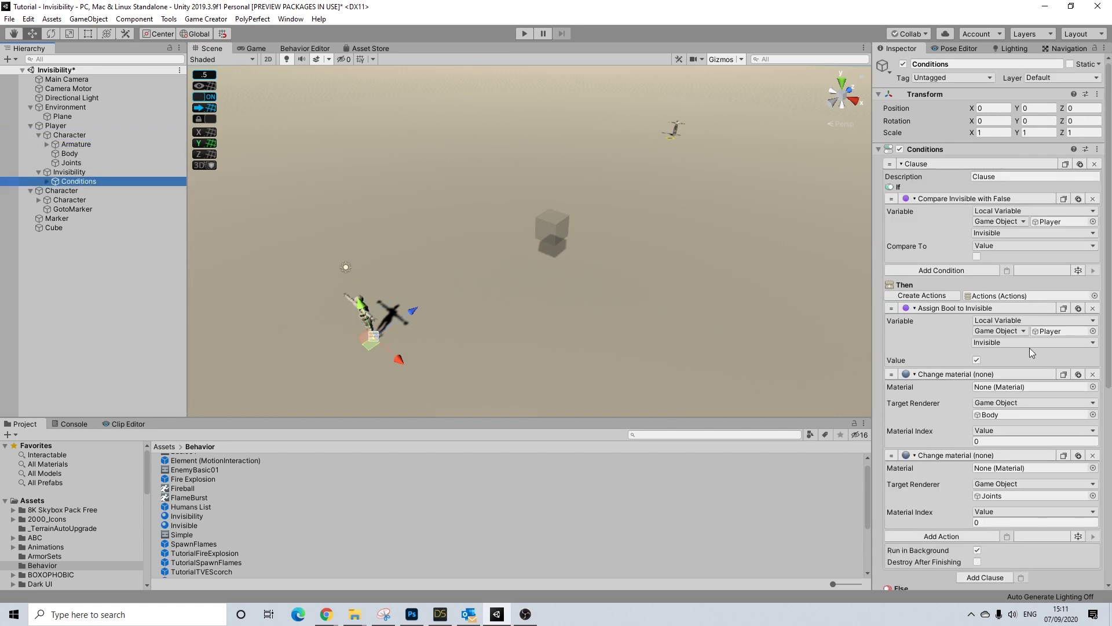
{"action": "scroll", "coordinate": [1031, 352], "scroll_direction": "down", "scroll_amount": 3}
{"action": "left_click_drag", "start_coordinate": [194, 519], "coordinate": [1019, 282]}
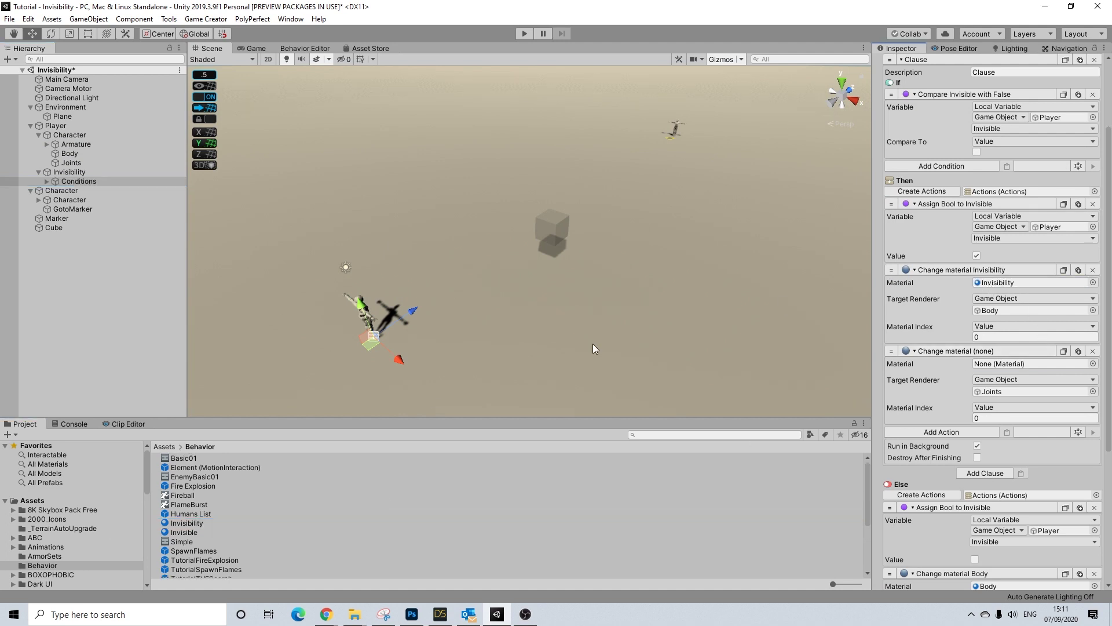
Step: Assign the Invisibility material to the Joints Change Material action in the Conditions object's Then branch
{"action": "left_click_drag", "start_coordinate": [189, 523], "coordinate": [1011, 370]}
{"action": "scroll", "coordinate": [984, 379], "scroll_direction": "down", "scroll_amount": 5}
{"action": "scroll", "coordinate": [966, 397], "scroll_direction": "up", "scroll_amount": 5}
{"action": "scroll", "coordinate": [995, 352], "scroll_direction": "up", "scroll_amount": 3}
{"action": "scroll", "coordinate": [1003, 293], "scroll_direction": "down", "scroll_amount": 5}
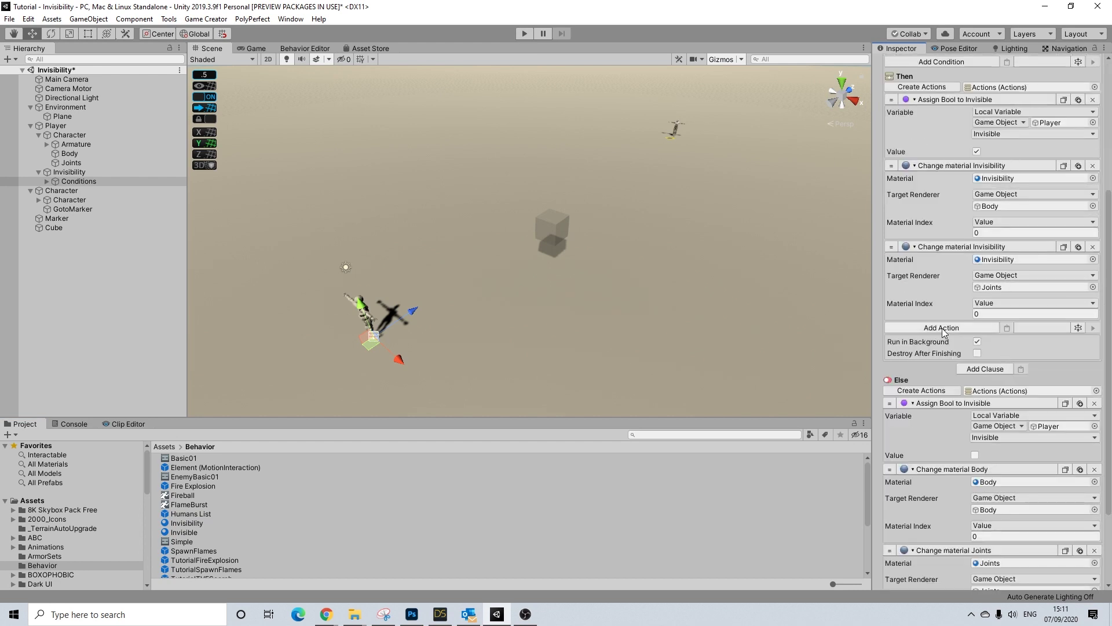
Step: Add a Variable GameObject action to the Then branch and set its global variable to Player
{"action": "left_click", "coordinate": [944, 328]}
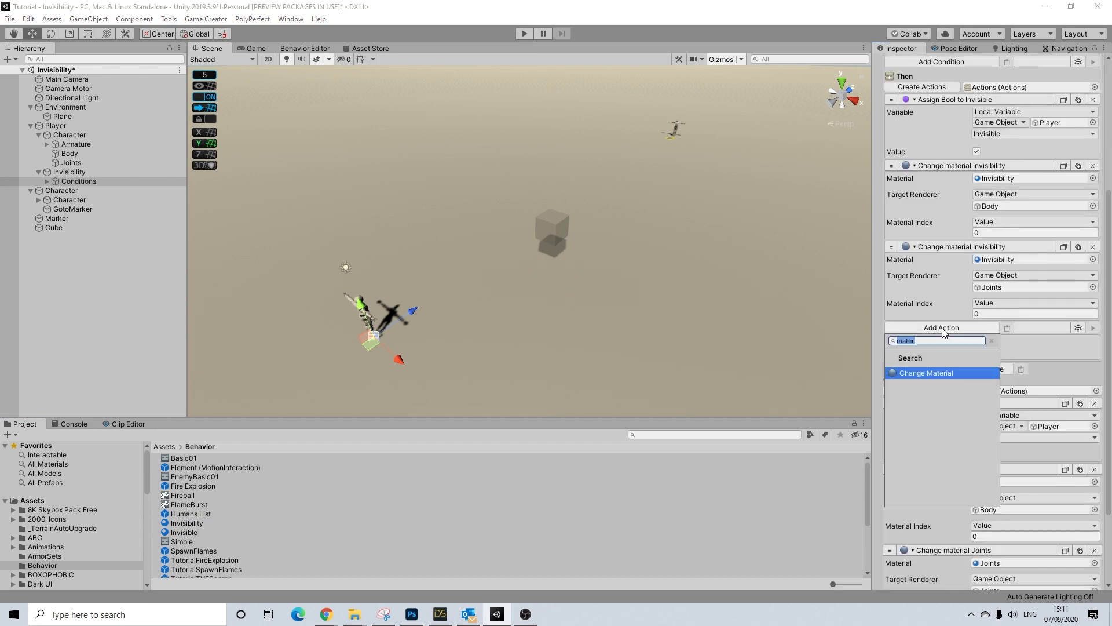
{"action": "left_click", "coordinate": [991, 341]}
{"action": "left_click", "coordinate": [921, 487]}
{"action": "scroll", "coordinate": [918, 438], "scroll_direction": "down", "scroll_amount": 3}
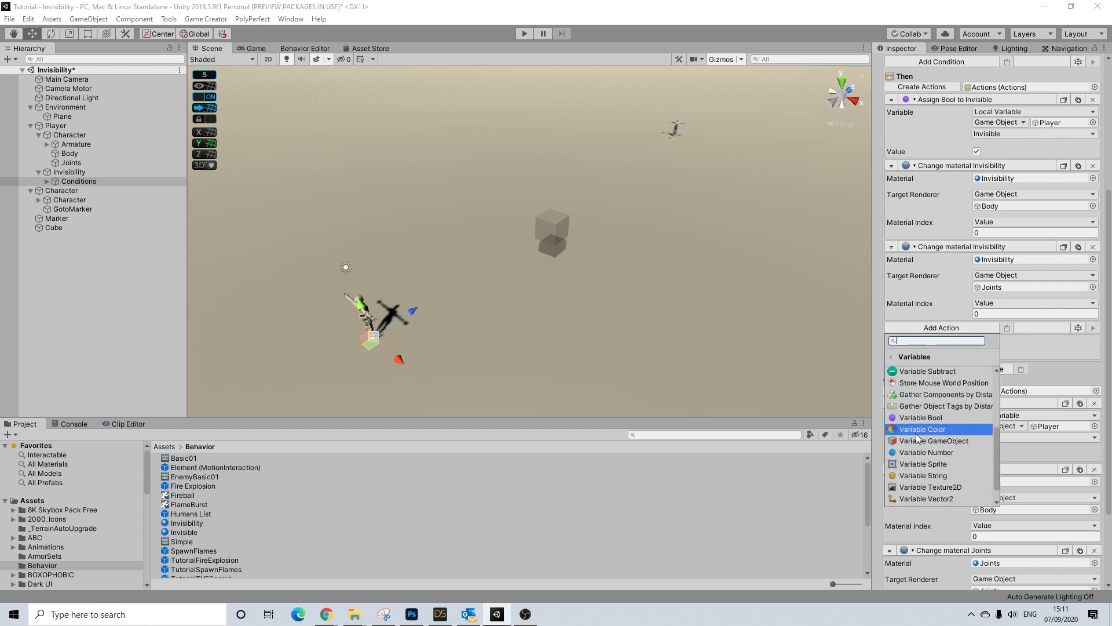
{"action": "left_click", "coordinate": [918, 440]}
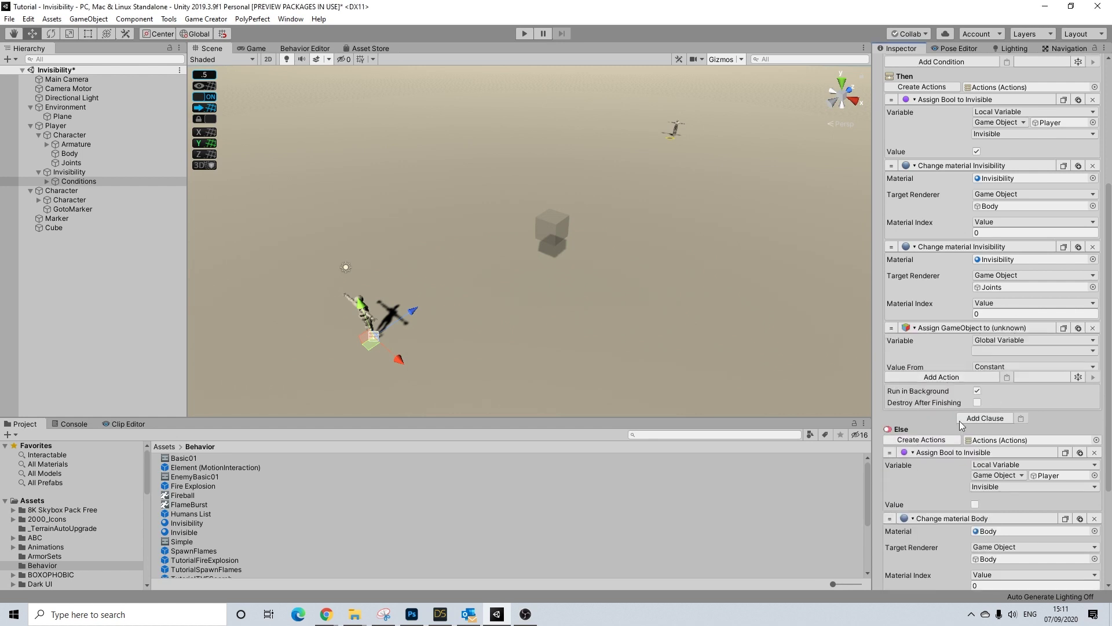
{"action": "left_click", "coordinate": [993, 350]}
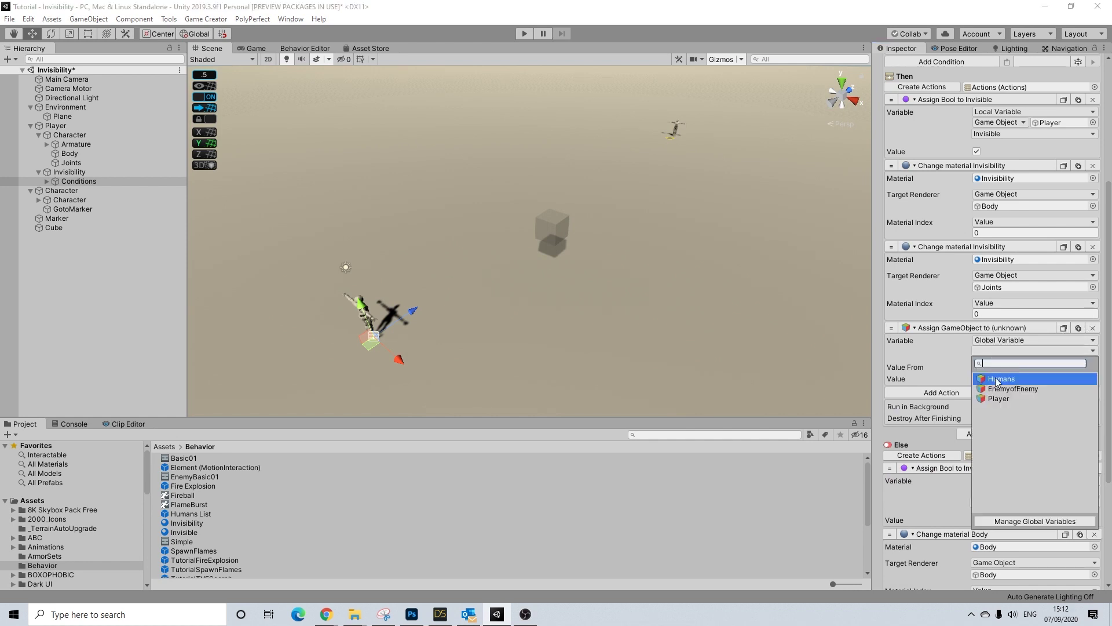
{"action": "left_click", "coordinate": [998, 398]}
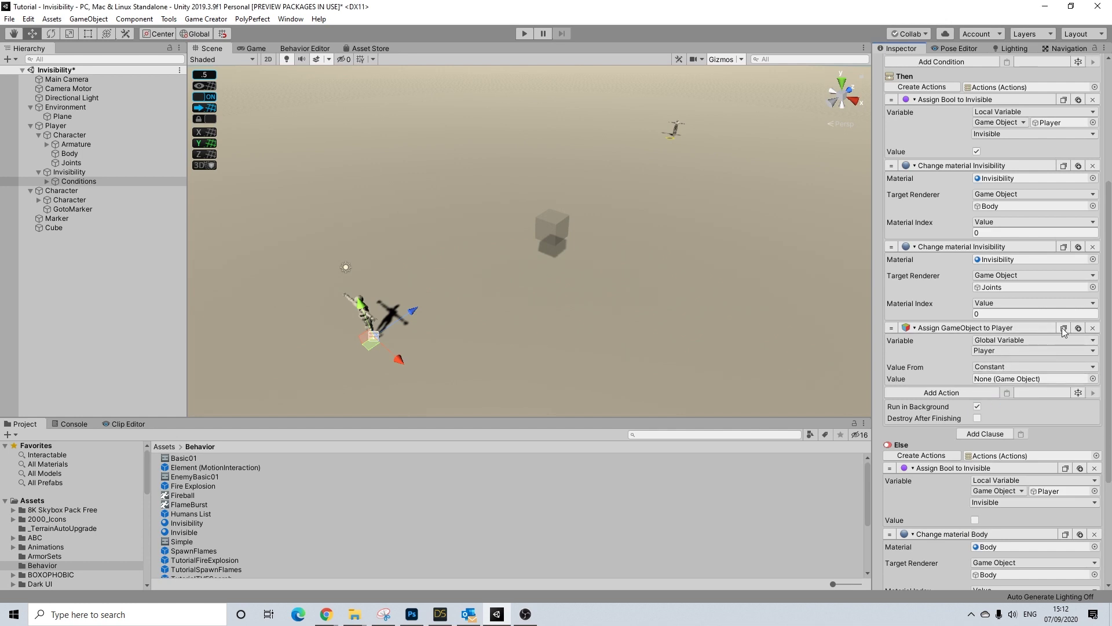
Step: Copy the Assign GameObject action into the Else branch and set its value to the scene's Player object
{"action": "scroll", "coordinate": [978, 540], "scroll_direction": "down", "scroll_amount": 5}
{"action": "left_click", "coordinate": [1005, 524]}
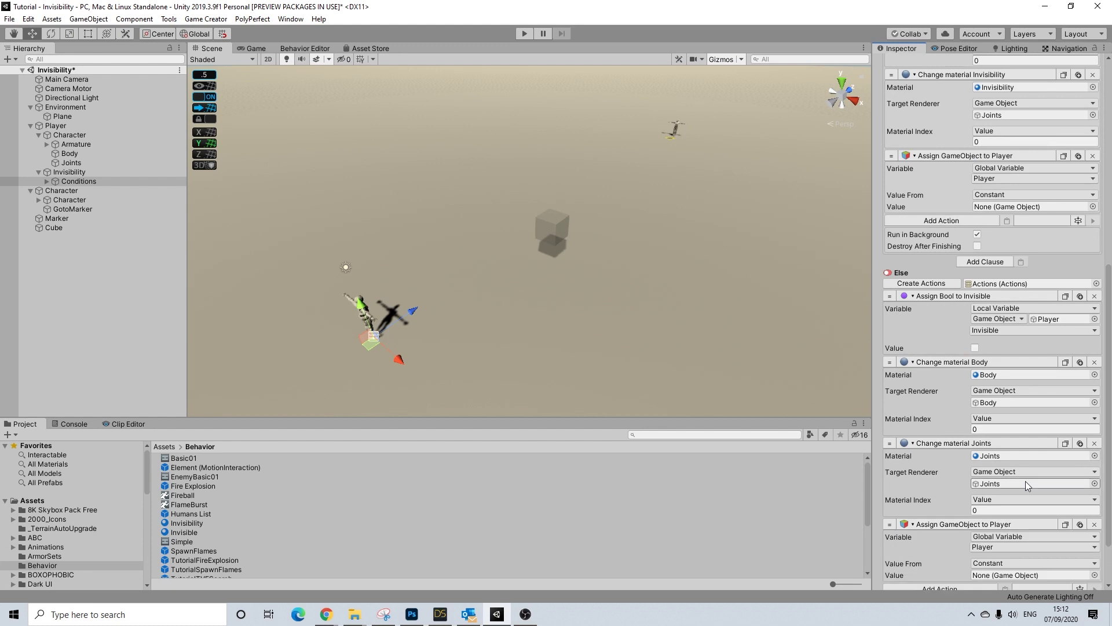
{"action": "scroll", "coordinate": [948, 473], "scroll_direction": "down", "scroll_amount": 2}
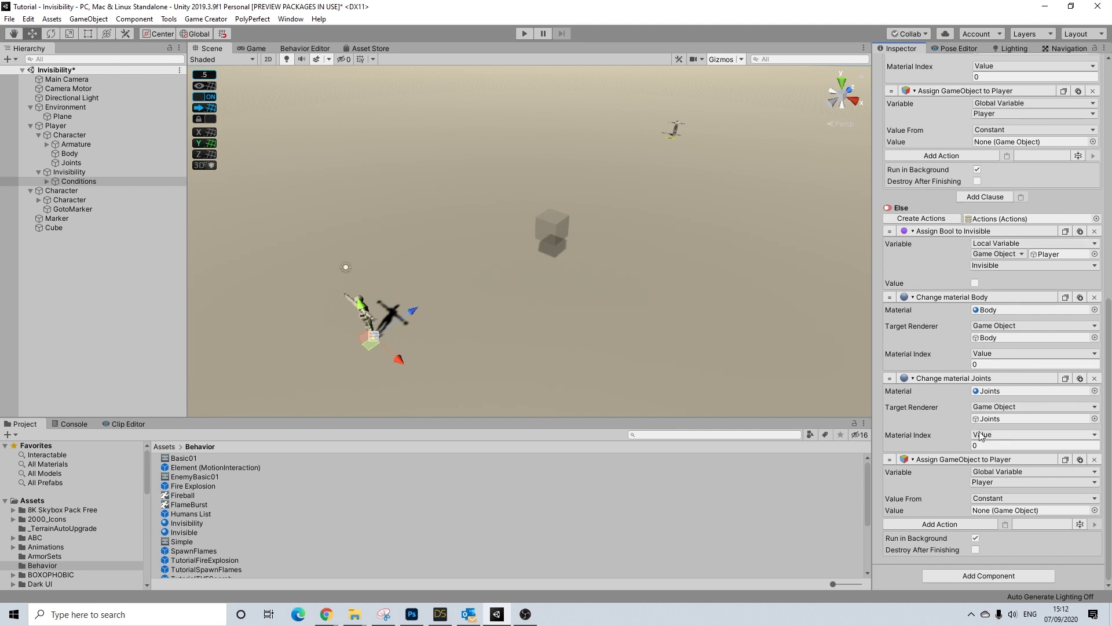
{"action": "left_click_drag", "start_coordinate": [56, 125], "coordinate": [1042, 509]}
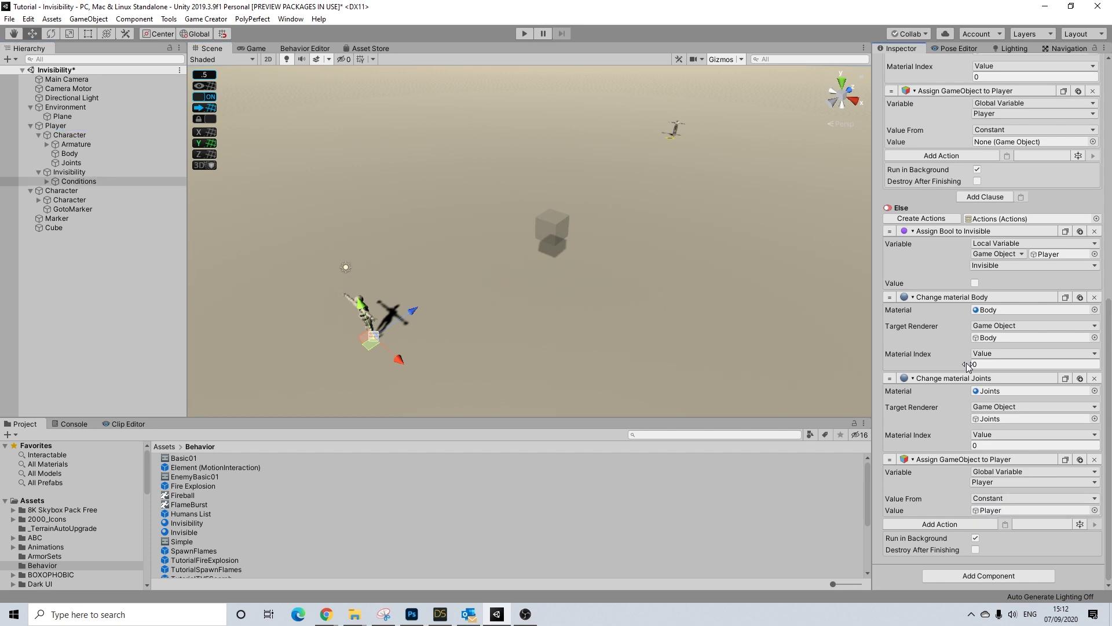
Step: Set the value of the Then branch's Assign GameObject action to the WolfSlapTrigger prefab
{"action": "scroll", "coordinate": [1012, 320], "scroll_direction": "up", "scroll_amount": 3}
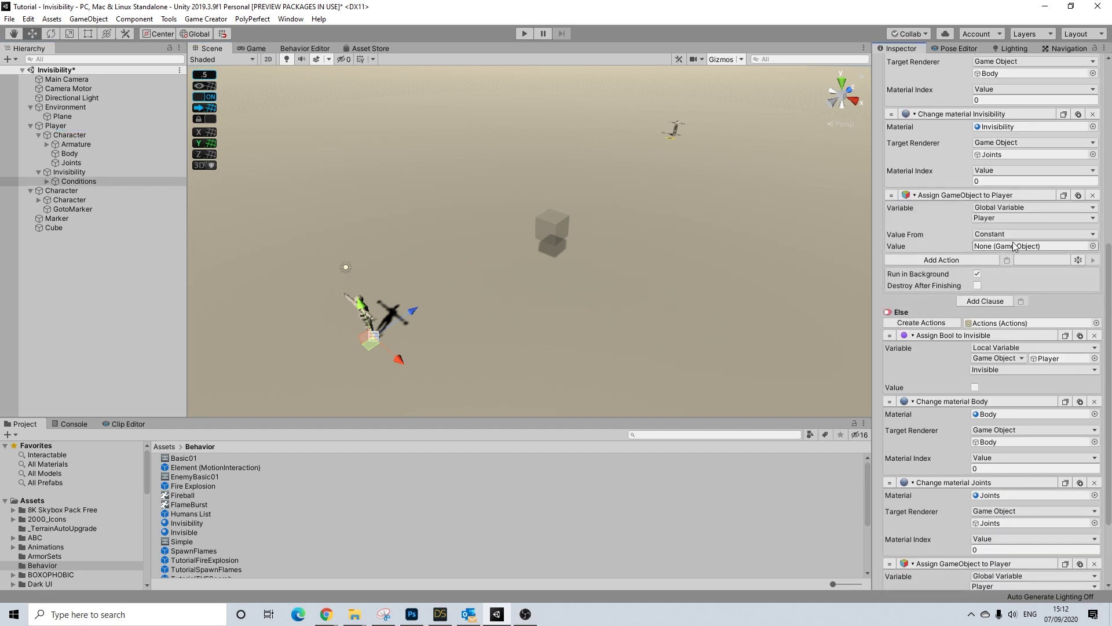
{"action": "scroll", "coordinate": [200, 535], "scroll_direction": "down", "scroll_amount": 5}
{"action": "left_click_drag", "start_coordinate": [197, 564], "coordinate": [997, 249]}
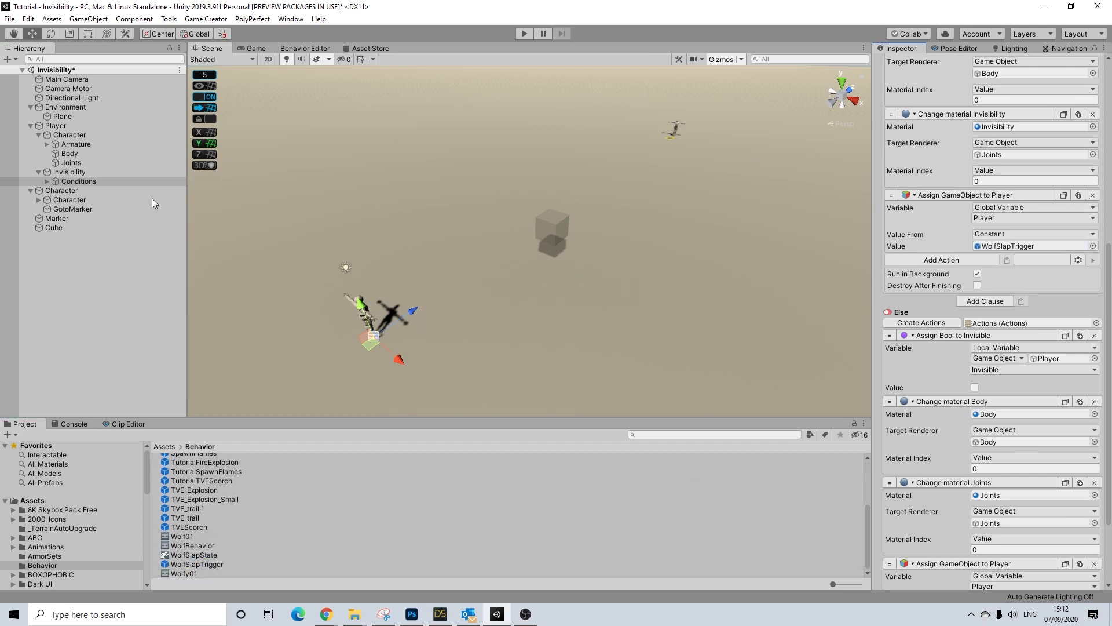
{"action": "middle_click_drag", "start_coordinate": [651, 279], "coordinate": [630, 290]}
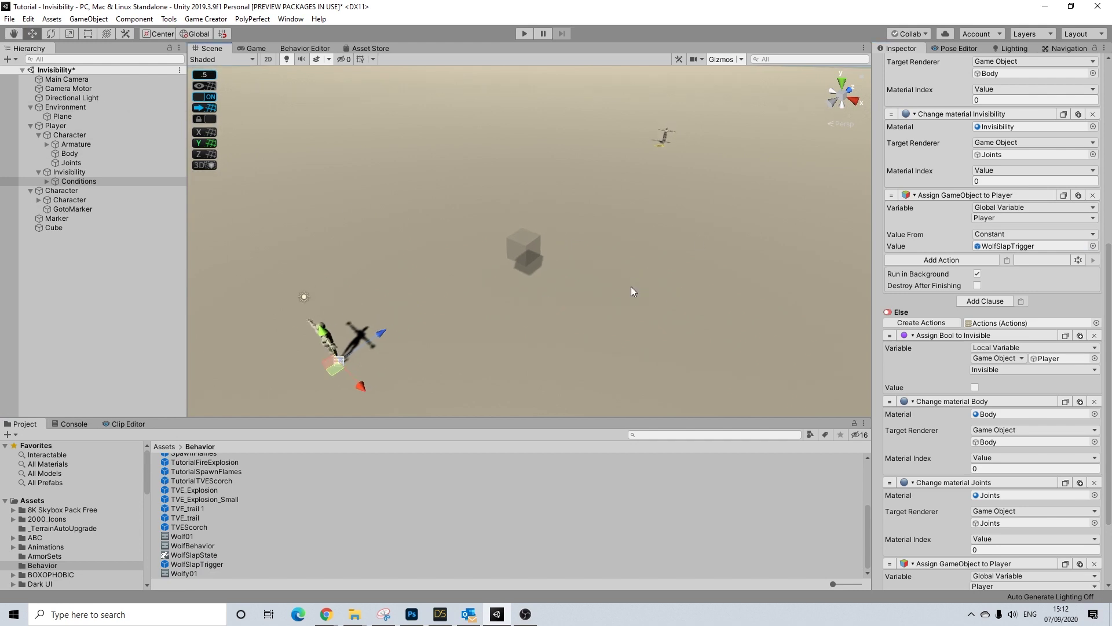
{"action": "middle_click_drag", "start_coordinate": [727, 267], "coordinate": [678, 271]}
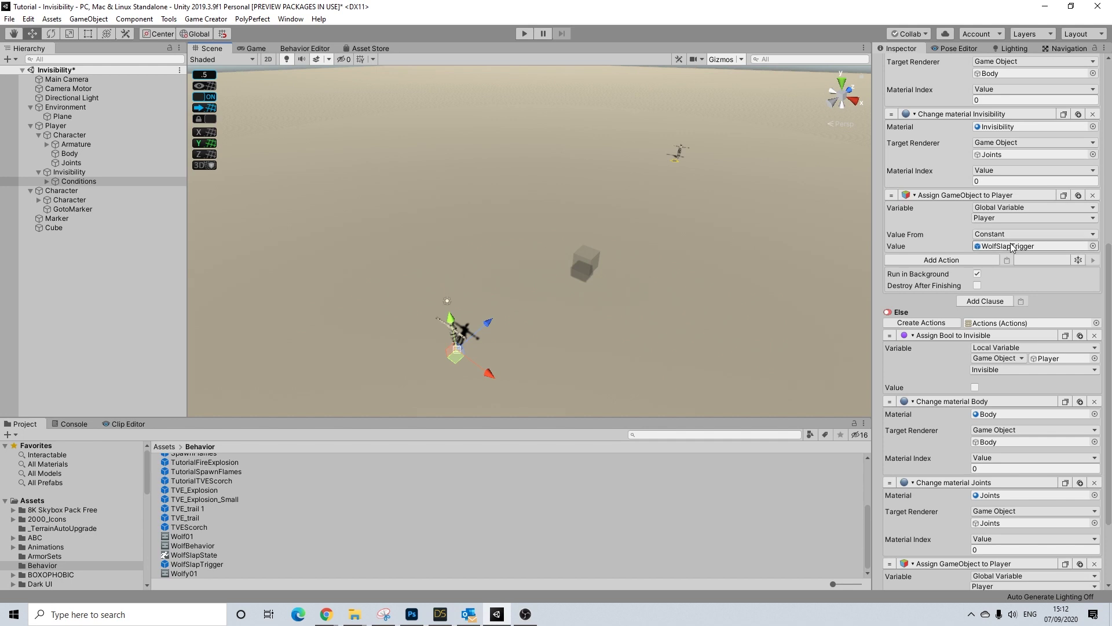
{"action": "middle_click_drag", "start_coordinate": [673, 200], "coordinate": [596, 221]}
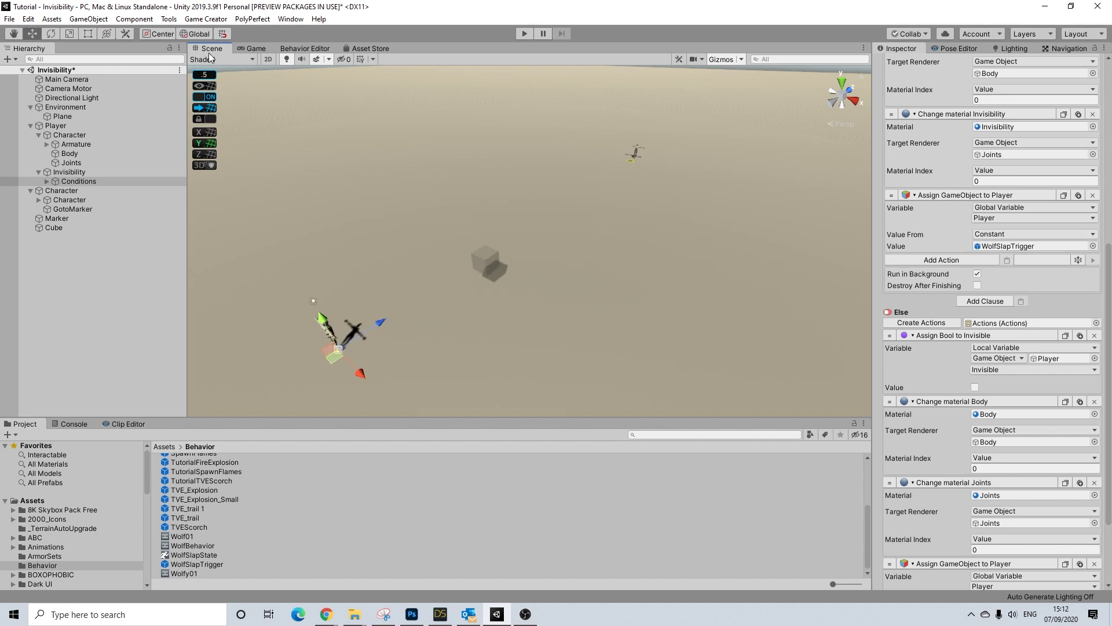
Step: In the Simple behavior graph, set the target global variable to Player in both tasks' Can See and Can Not See conditions
{"action": "left_click", "coordinate": [306, 48]}
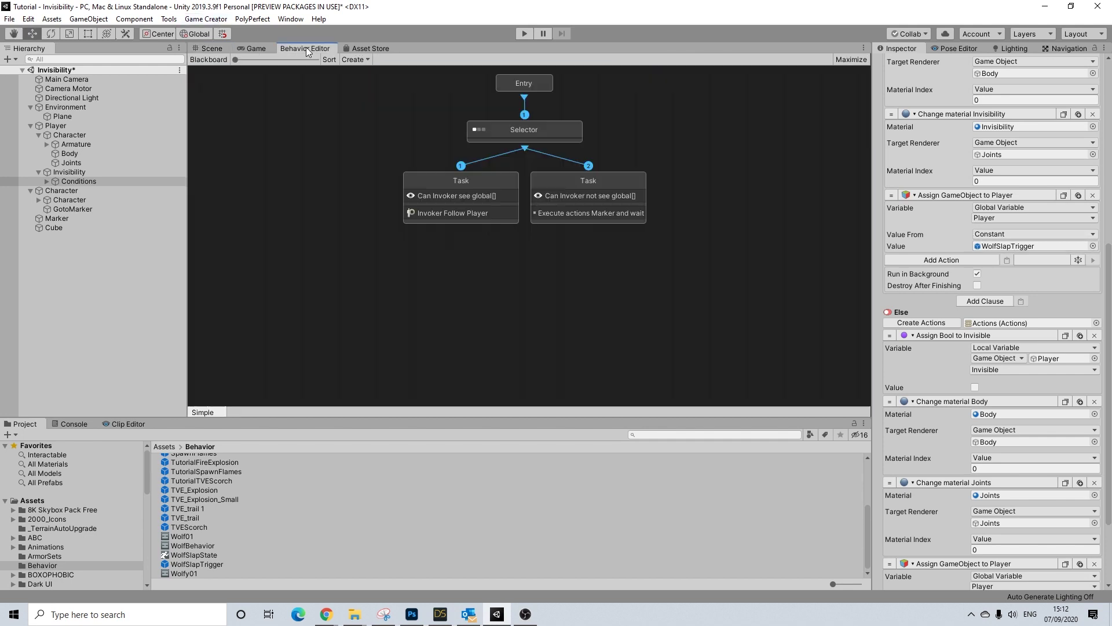
{"action": "left_click", "coordinate": [603, 184]}
{"action": "left_click", "coordinate": [986, 195]}
{"action": "left_click", "coordinate": [1007, 244]}
{"action": "left_click", "coordinate": [507, 174]}
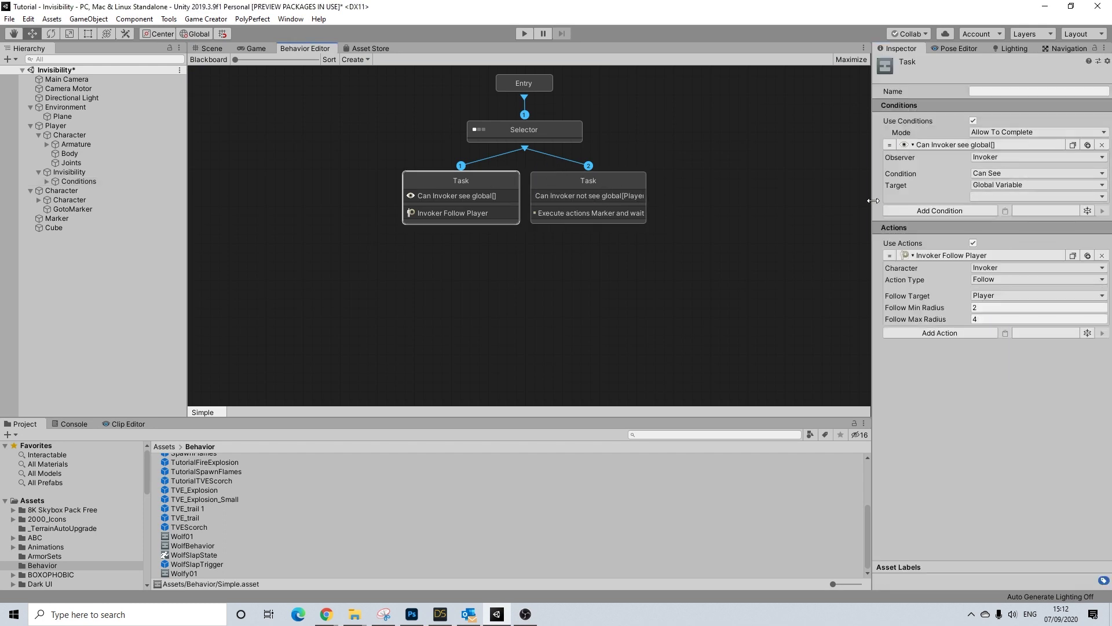
{"action": "left_click", "coordinate": [981, 195]}
{"action": "left_click", "coordinate": [1009, 244]}
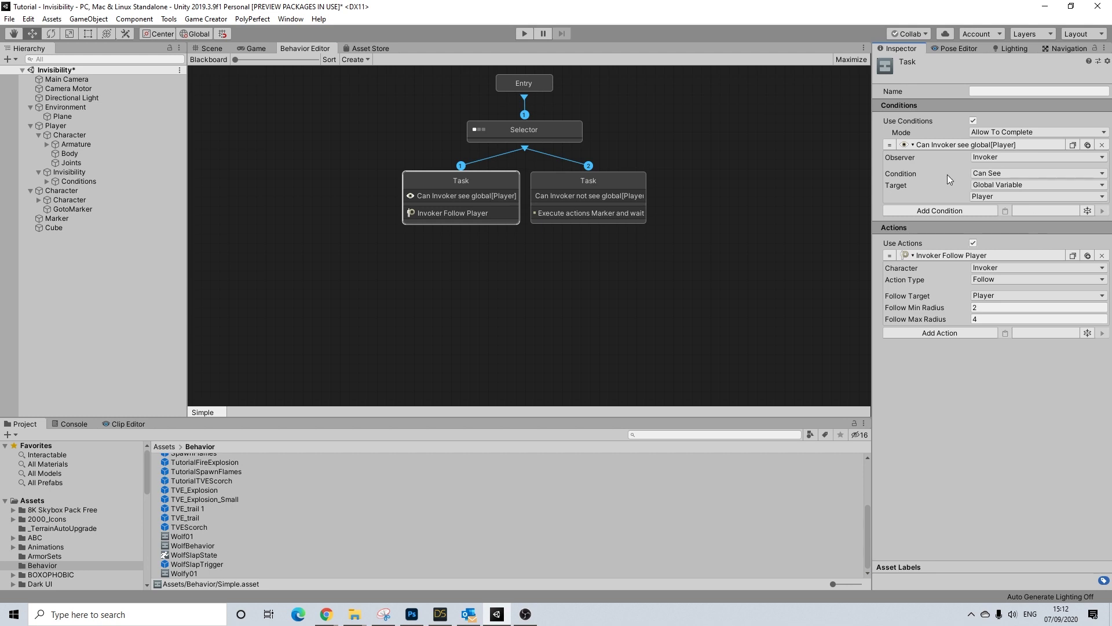
{"action": "left_click", "coordinate": [561, 182]}
{"action": "left_click", "coordinate": [486, 182]}
{"action": "left_click", "coordinate": [592, 183]}
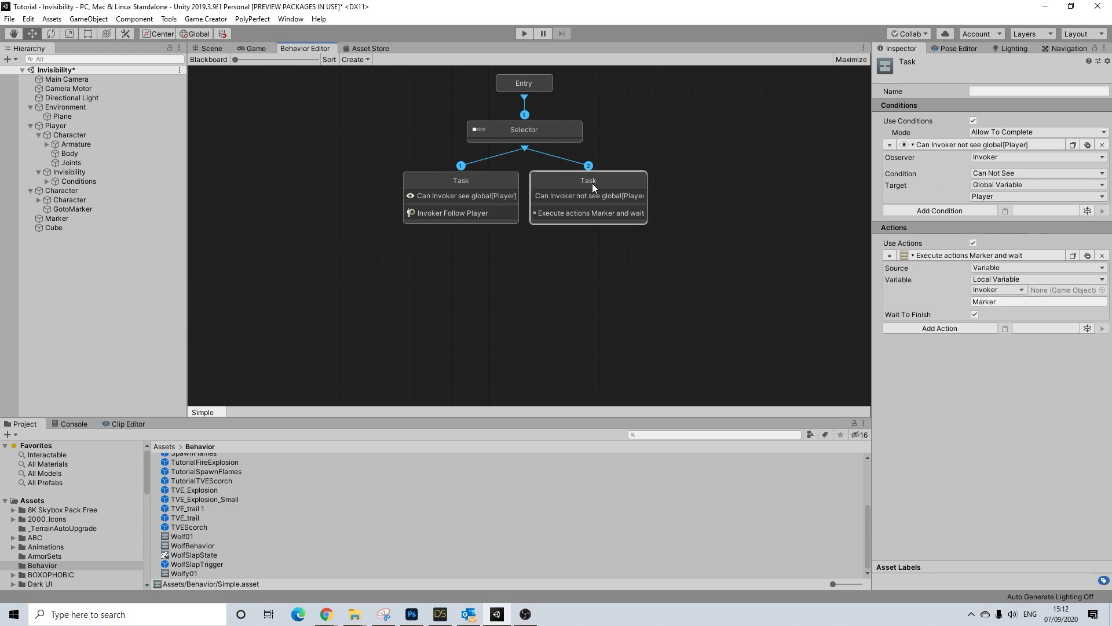
{"action": "left_click", "coordinate": [512, 183]}
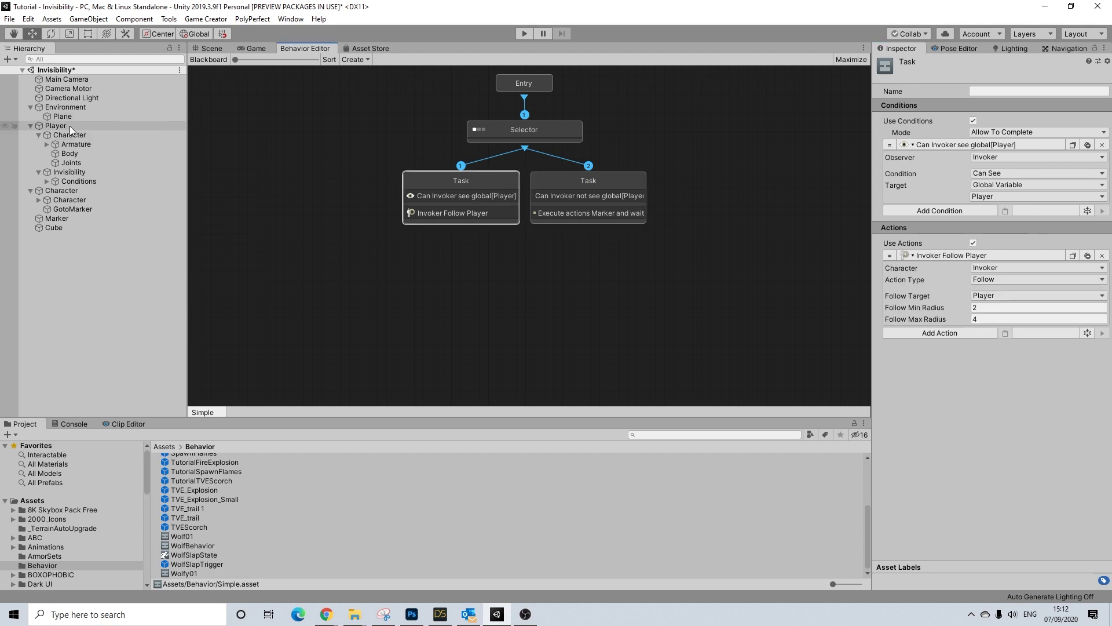
Step: Add a second Trigger component, On Start, to the Invisibility object and create a new Actions object for it
{"action": "left_click", "coordinate": [222, 46]}
{"action": "left_click", "coordinate": [47, 124]}
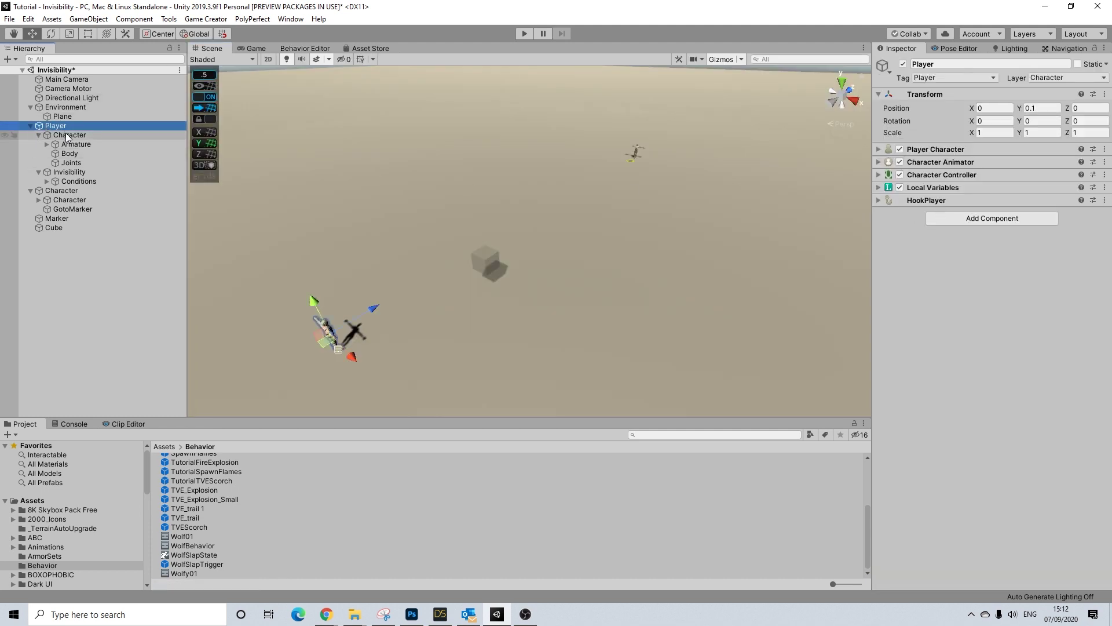
{"action": "left_click", "coordinate": [61, 172]}
{"action": "left_click", "coordinate": [957, 242]}
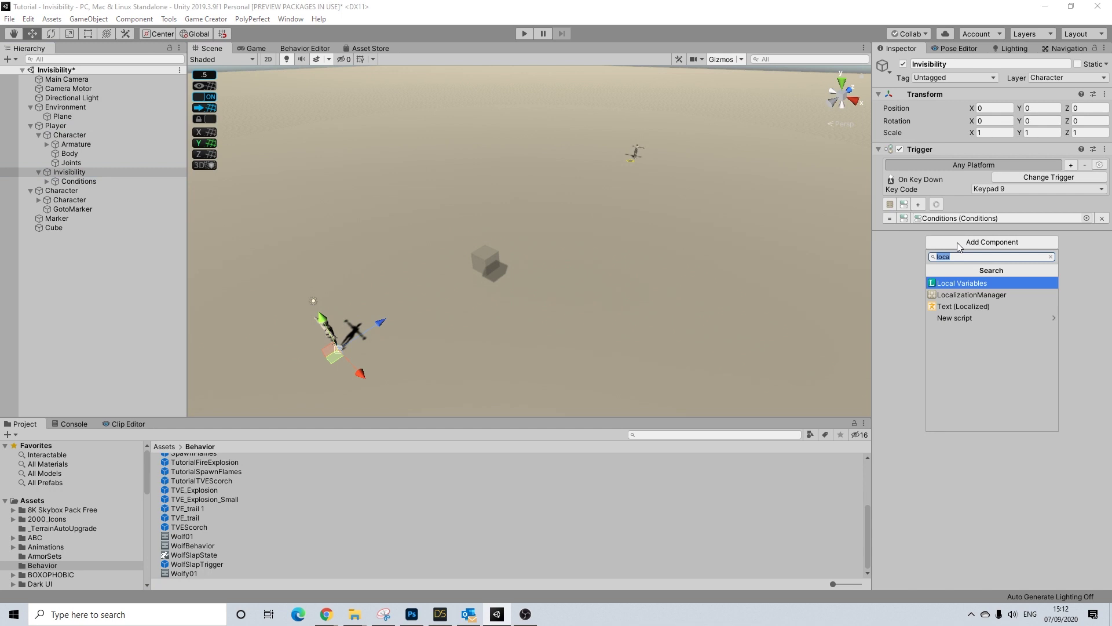
{"action": "type", "text": "trigger"}
{"action": "key", "text": "Return"}
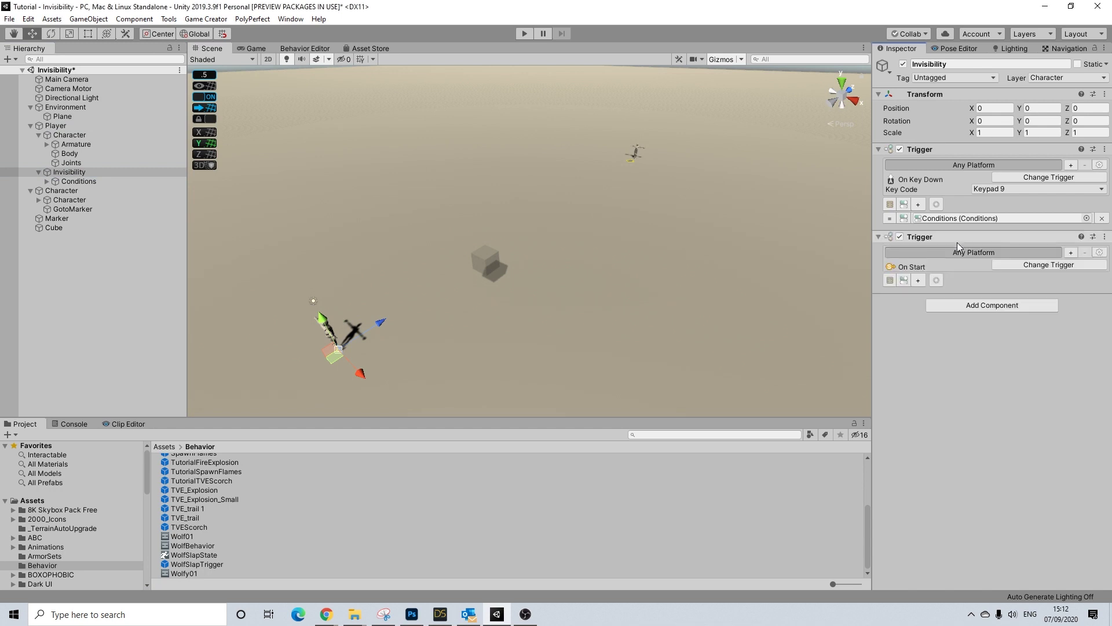
{"action": "left_click", "coordinate": [890, 281]}
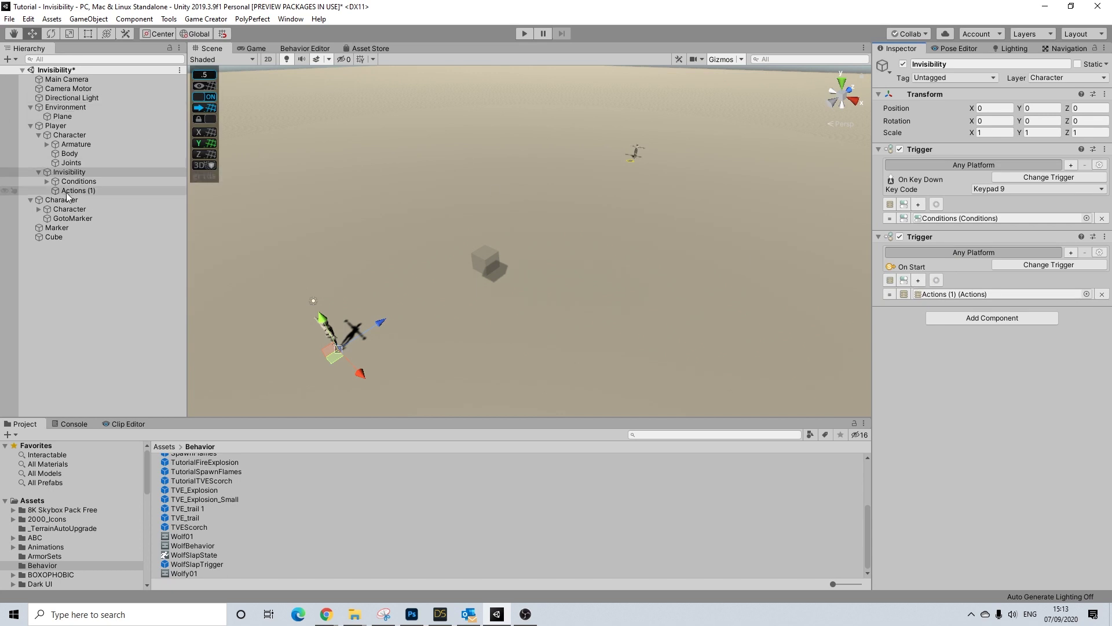
Step: Copy the Else branch's Assign GameObject to Player action into the On Start trigger's Actions (1) object
{"action": "left_click", "coordinate": [940, 164]}
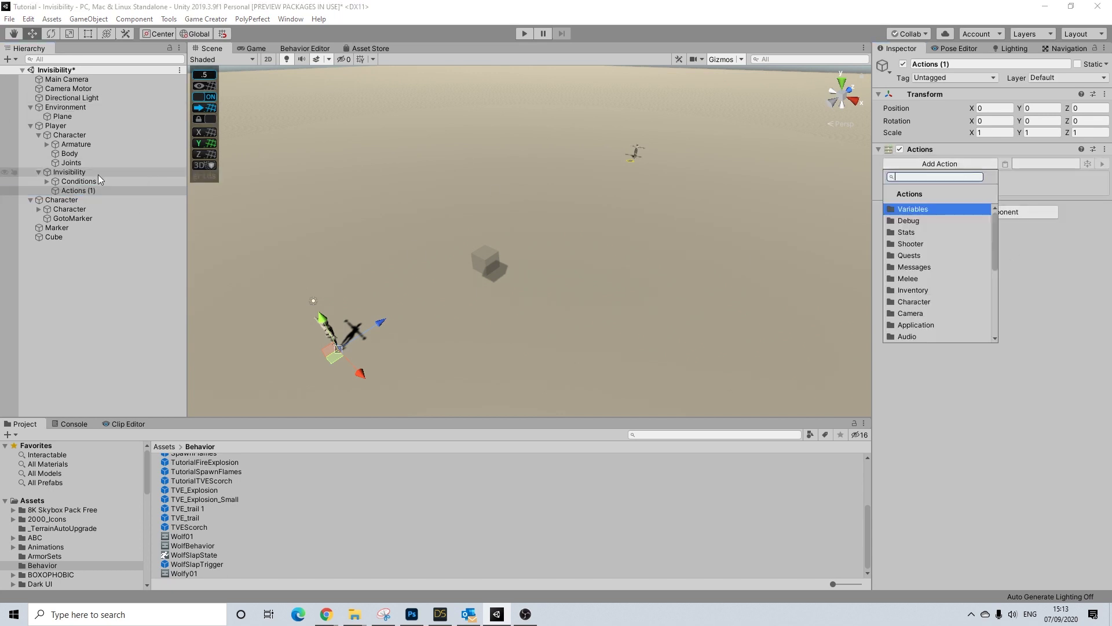
{"action": "left_click", "coordinate": [74, 177]}
{"action": "left_click", "coordinate": [73, 173]}
{"action": "left_click", "coordinate": [75, 181]}
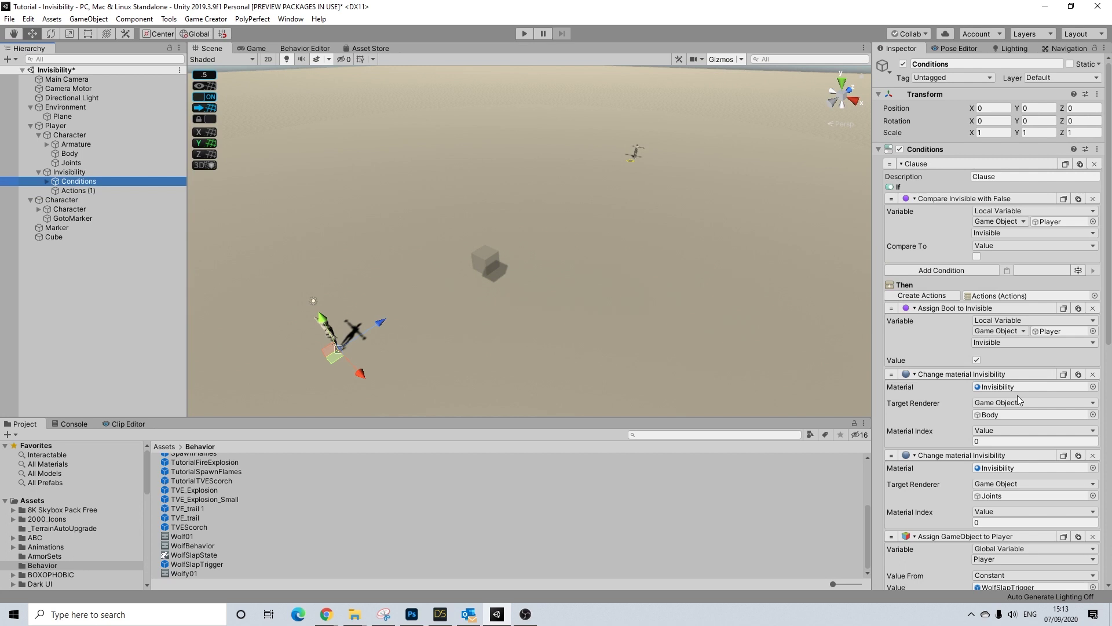
{"action": "scroll", "coordinate": [1029, 423], "scroll_direction": "down", "scroll_amount": 10}
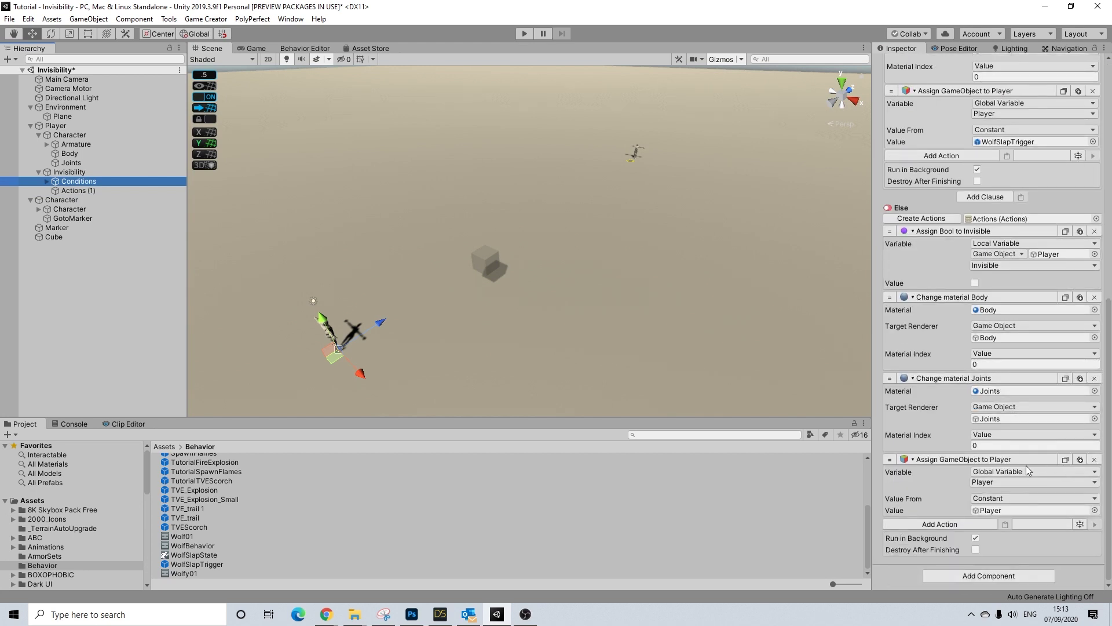
{"action": "key", "text": "Down"}
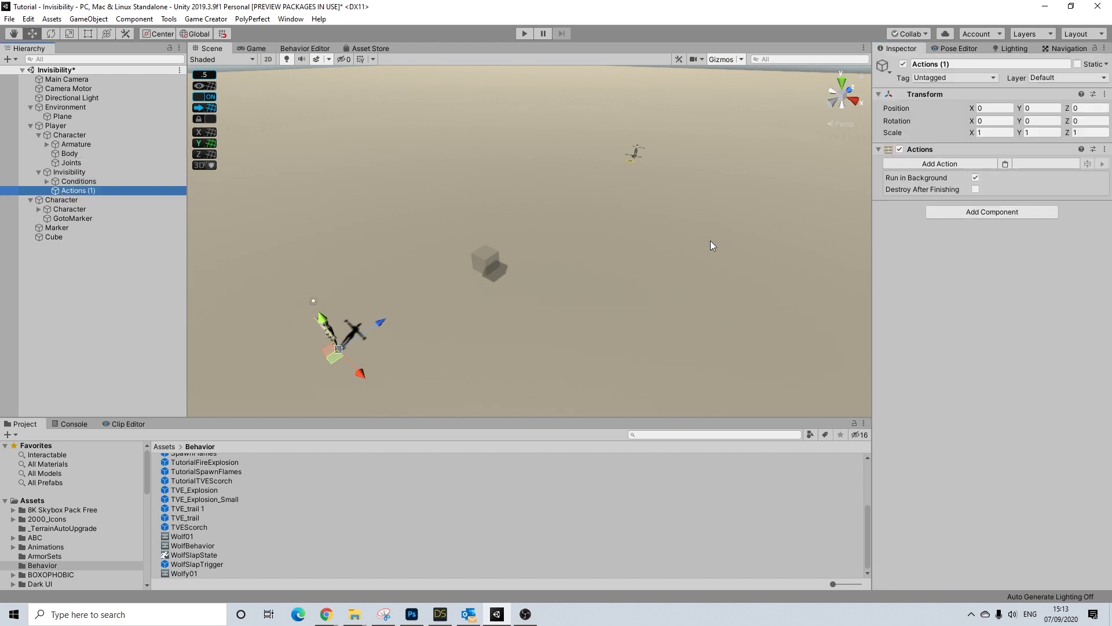
{"action": "left_click", "coordinate": [1005, 164]}
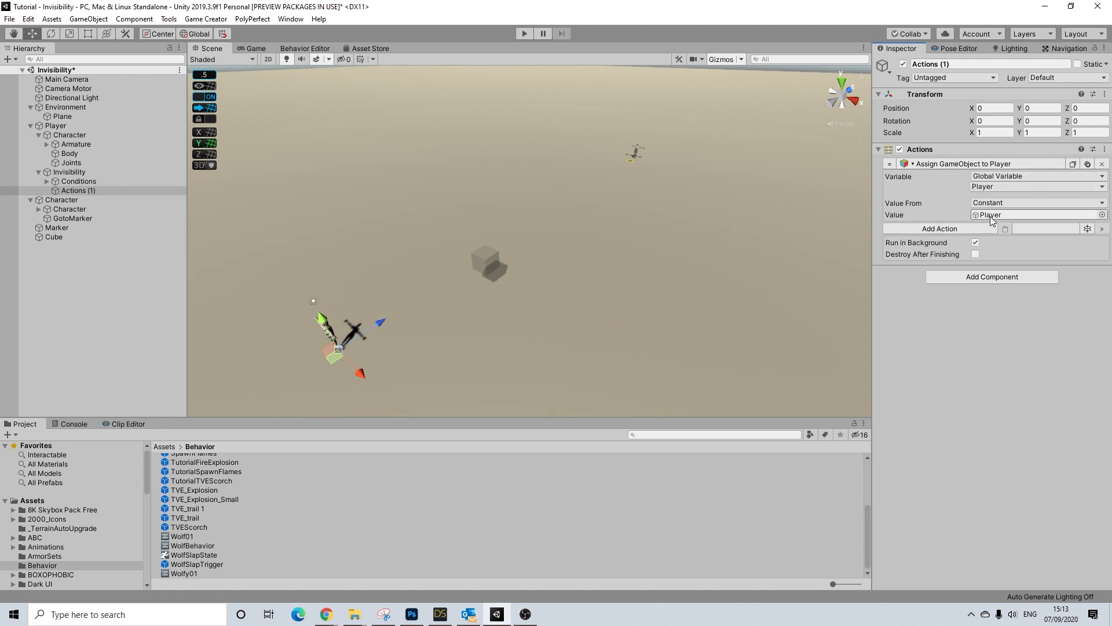
Step: Review the follow task's sight condition, the Actions (1) assignment, the Invisibility triggers and the Conditions object's Then branch
{"action": "left_click", "coordinate": [307, 49]}
{"action": "left_click", "coordinate": [484, 214]}
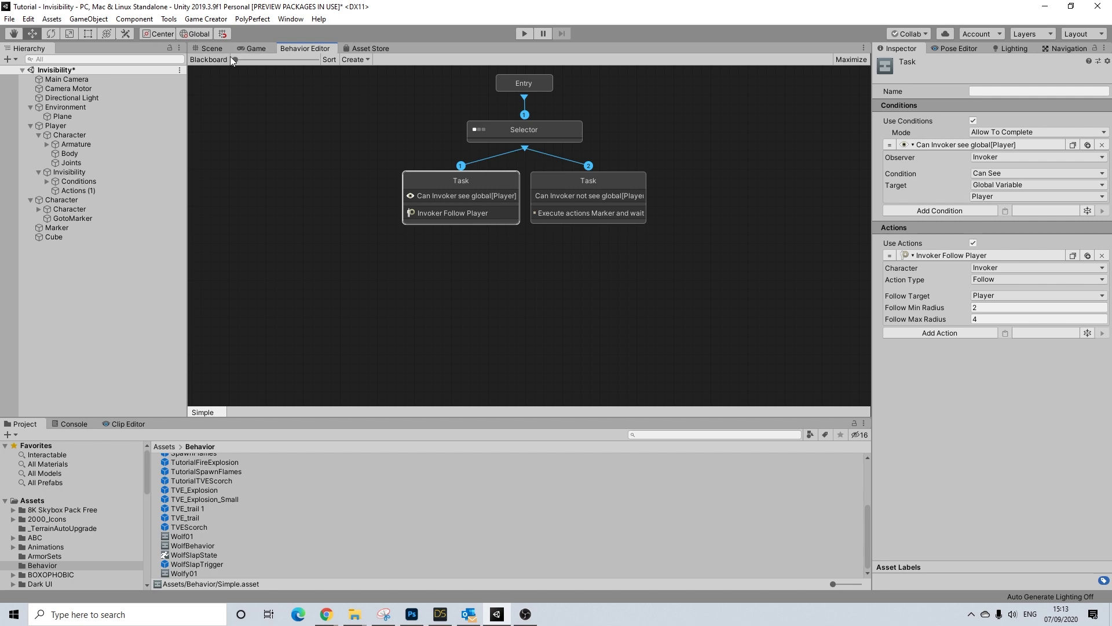
{"action": "left_click", "coordinate": [212, 49]}
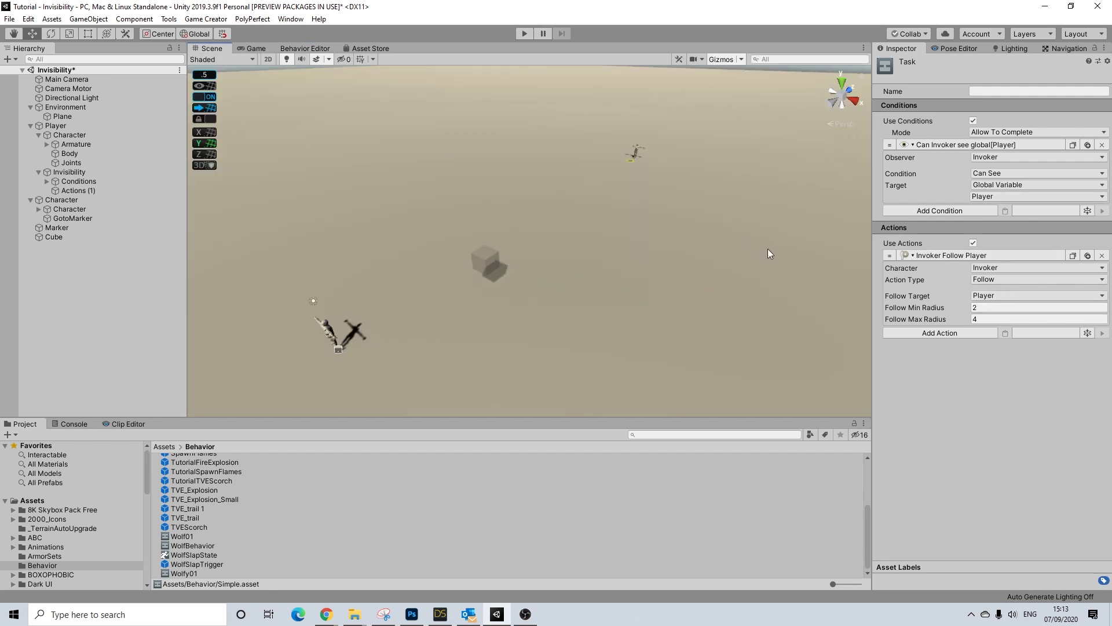
{"action": "left_click", "coordinate": [71, 190]}
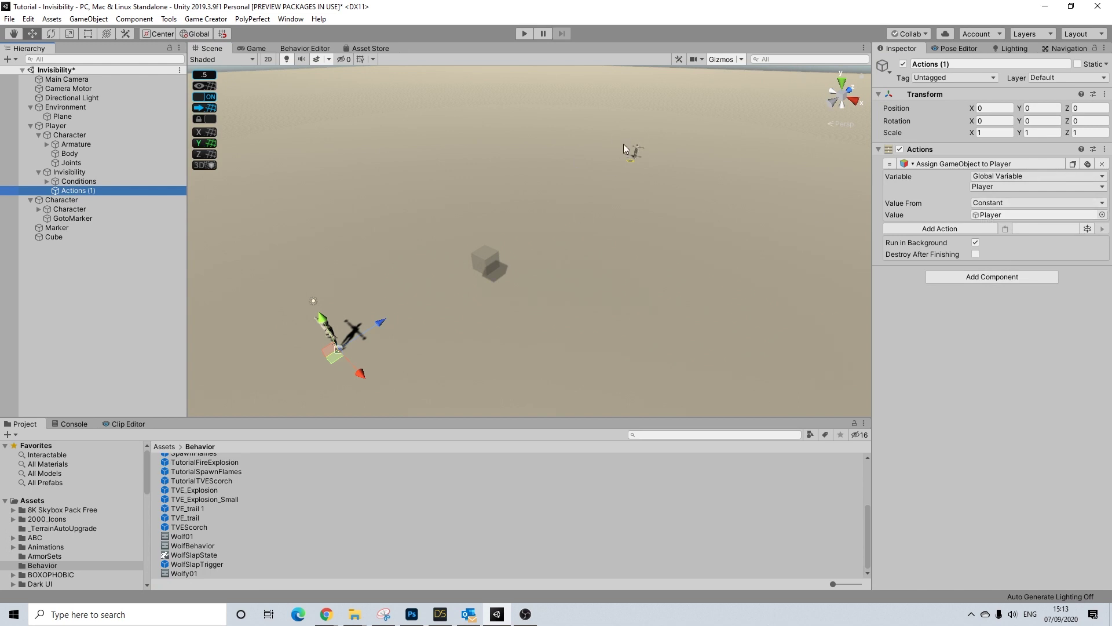
{"action": "left_click", "coordinate": [66, 172]}
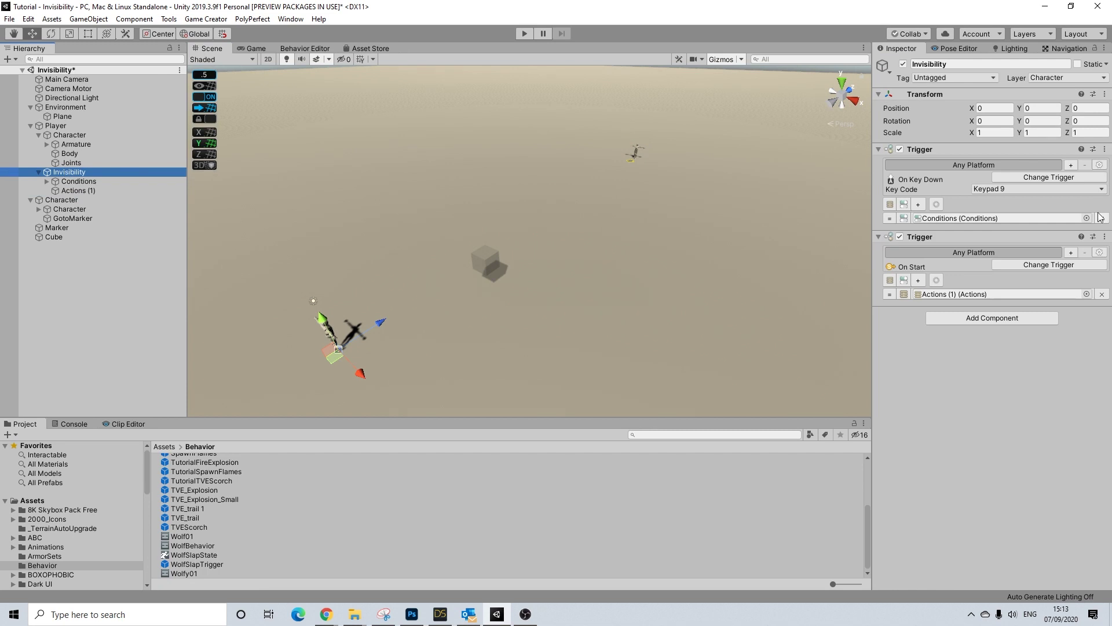
{"action": "left_click", "coordinate": [84, 181]}
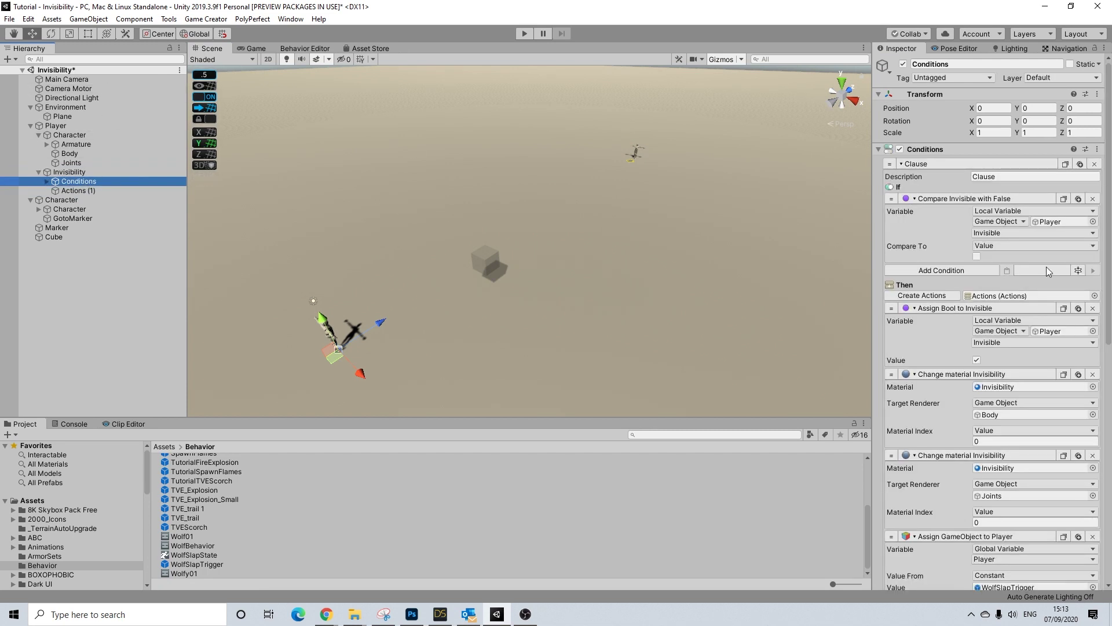
{"action": "scroll", "coordinate": [1048, 271], "scroll_direction": "down", "scroll_amount": 3}
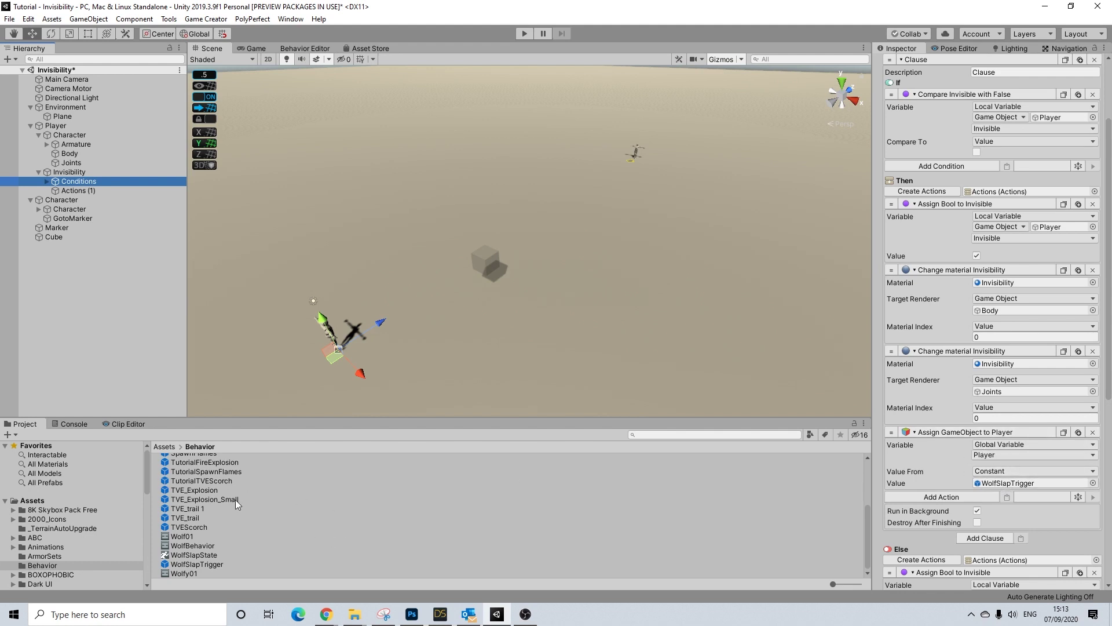
{"action": "middle_click_drag", "start_coordinate": [405, 140], "coordinate": [383, 148]}
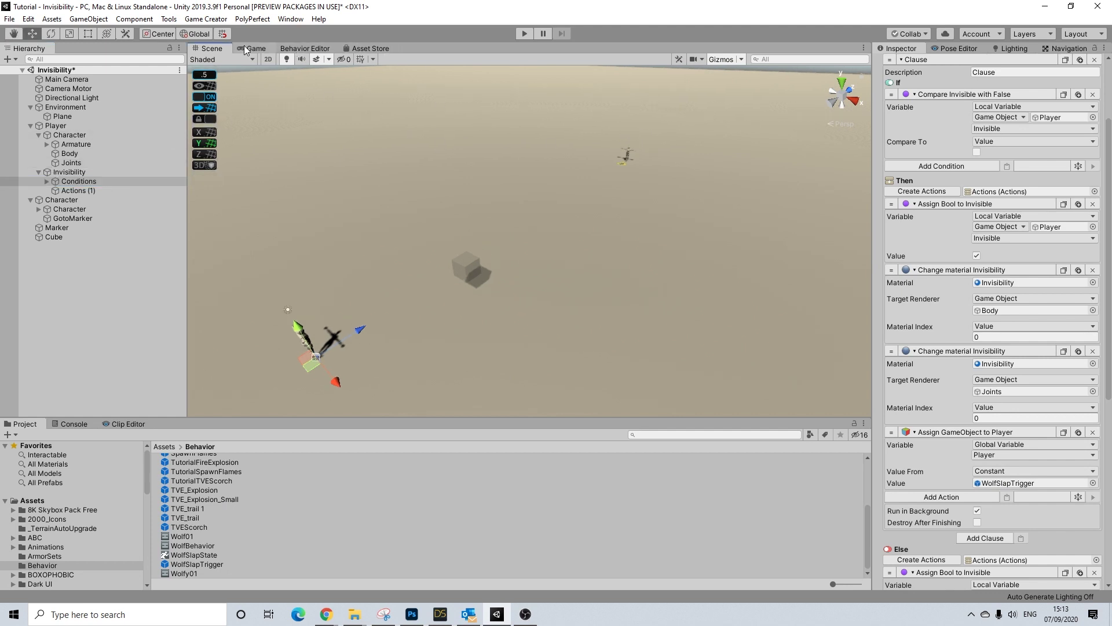
Step: Dock the Behavior Editor beside the Scene view so the whole Simple behavior graph is visible alongside it
{"action": "left_click_drag", "start_coordinate": [304, 48], "coordinate": [830, 134]}
{"action": "middle_click_drag", "start_coordinate": [438, 221], "coordinate": [502, 221]}
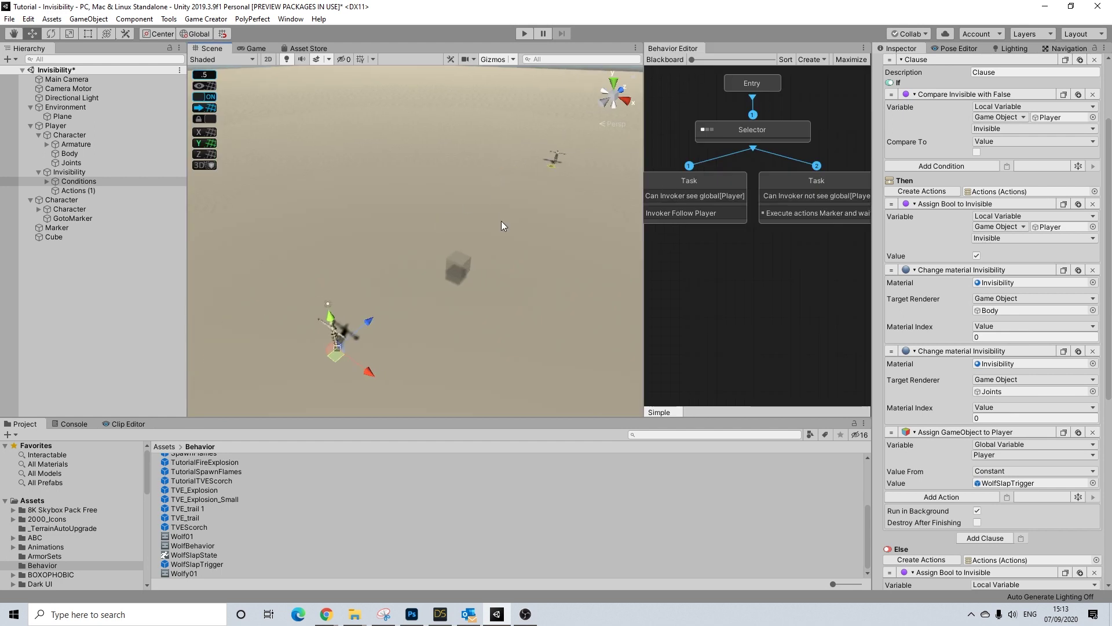
{"action": "scroll", "coordinate": [748, 237], "scroll_direction": "down", "scroll_amount": 3}
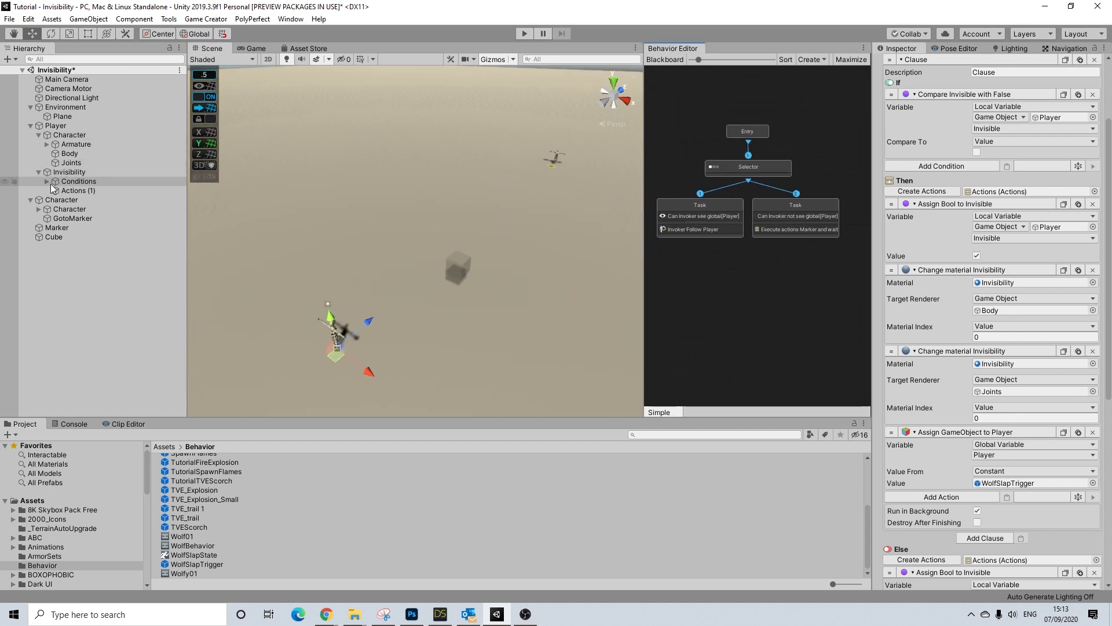
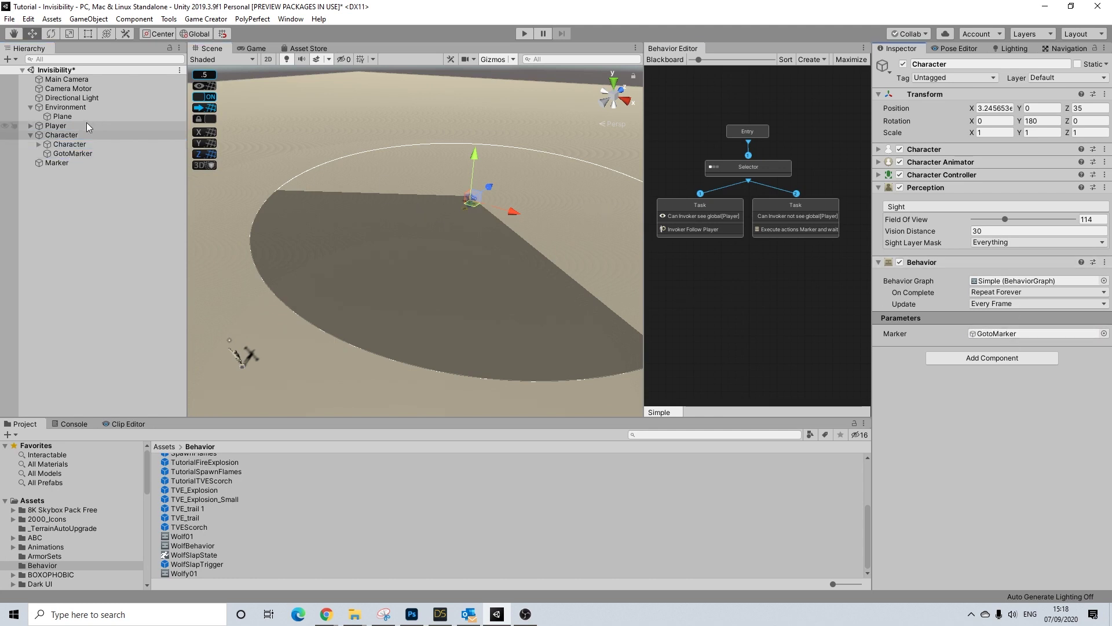
Step: Run the game, review GotoMarker's move action and the Character's components, and test how the enemy reacts to the player
{"action": "left_click", "coordinate": [529, 33]}
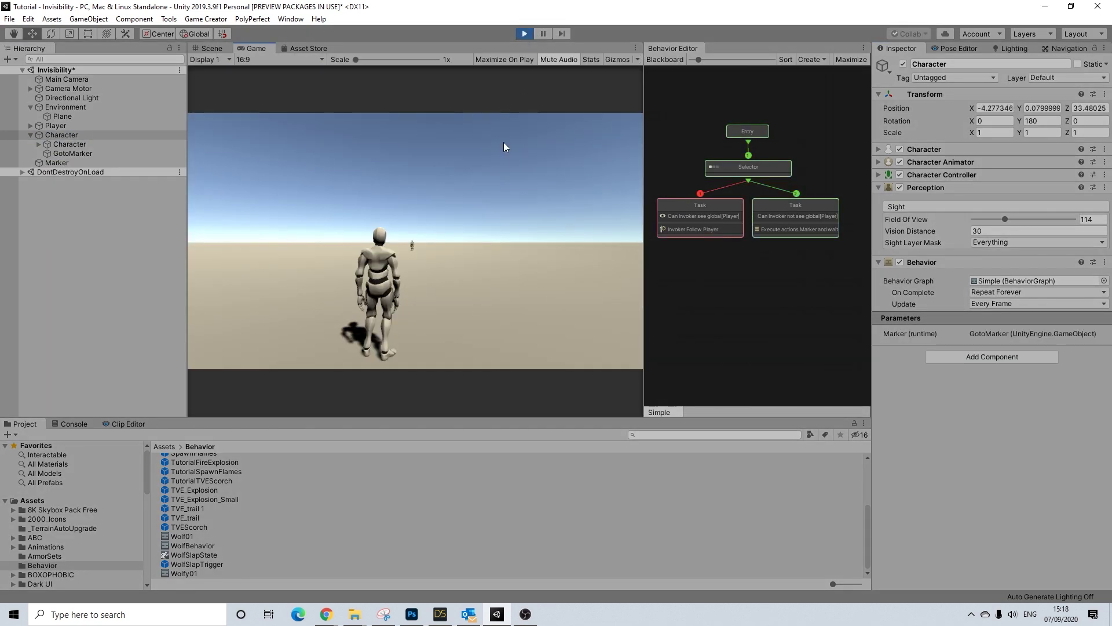
{"action": "left_click", "coordinate": [62, 153]}
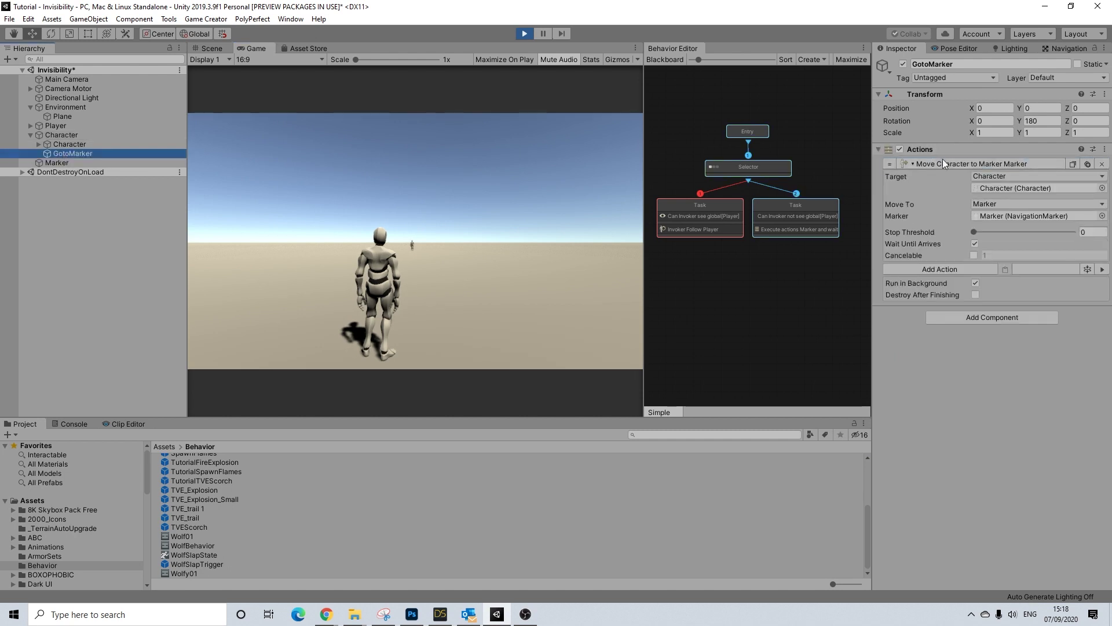
{"action": "key", "text": "Left"}
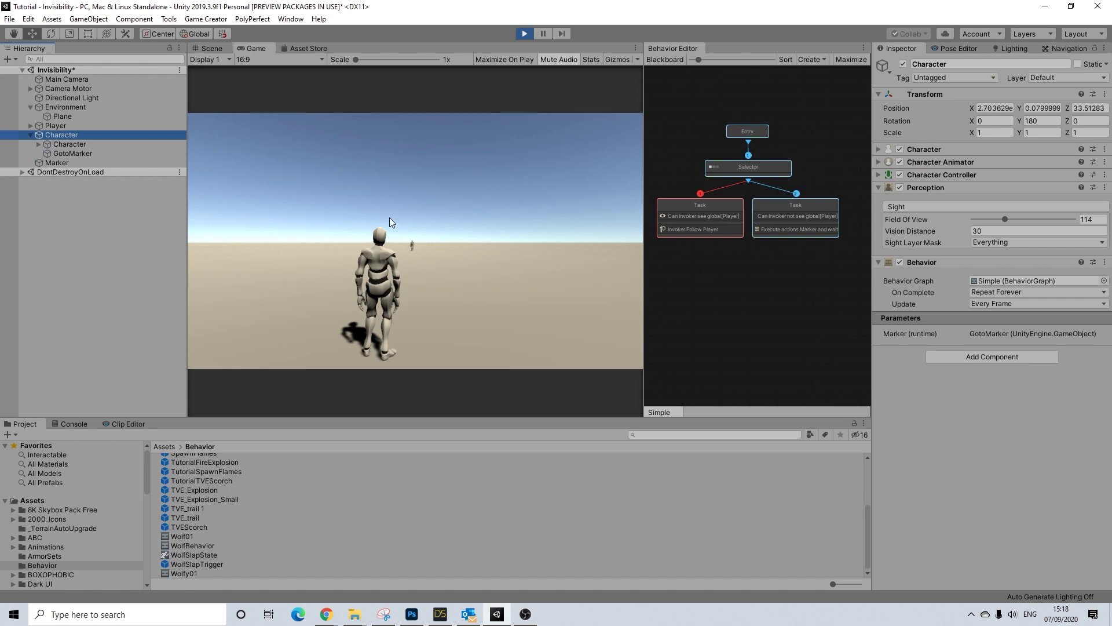
{"action": "left_click", "coordinate": [426, 205]}
{"action": "key", "text": "w"}
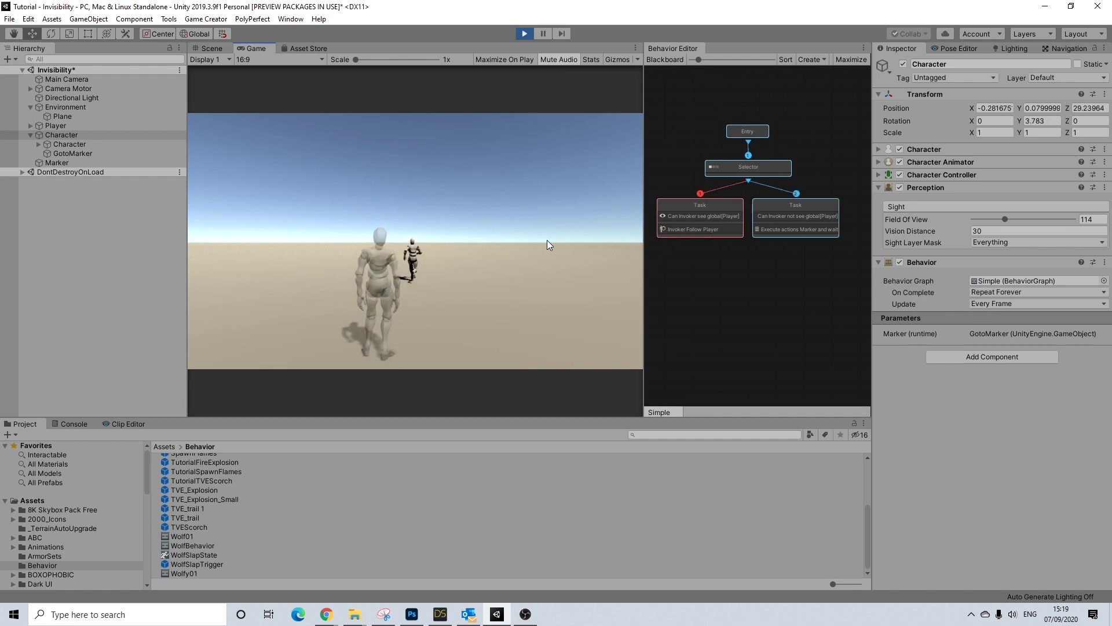
Step: Inspect the Can See follow task and check the runtime value of the Player global variable while the player is invisible
{"action": "left_click", "coordinate": [726, 202]}
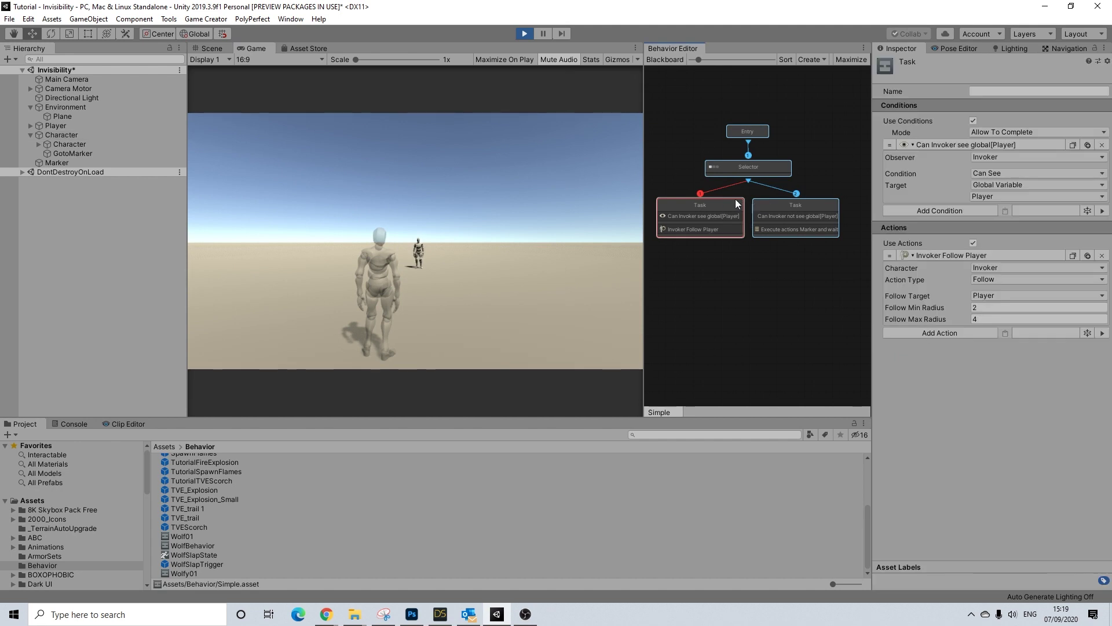
{"action": "left_click", "coordinate": [205, 18]}
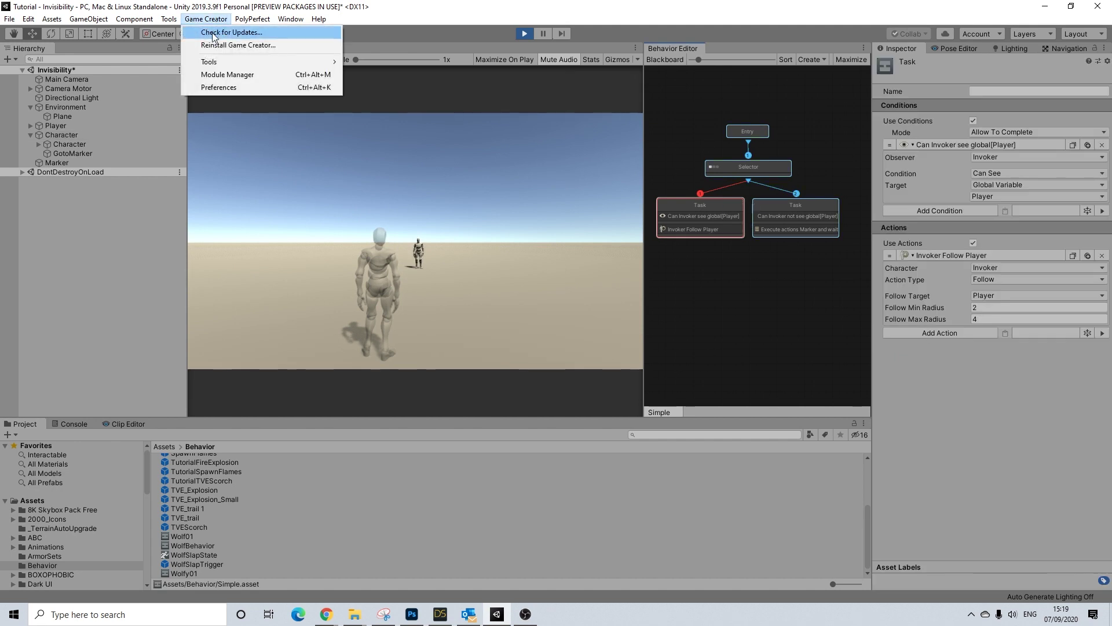
{"action": "left_click", "coordinate": [223, 88]}
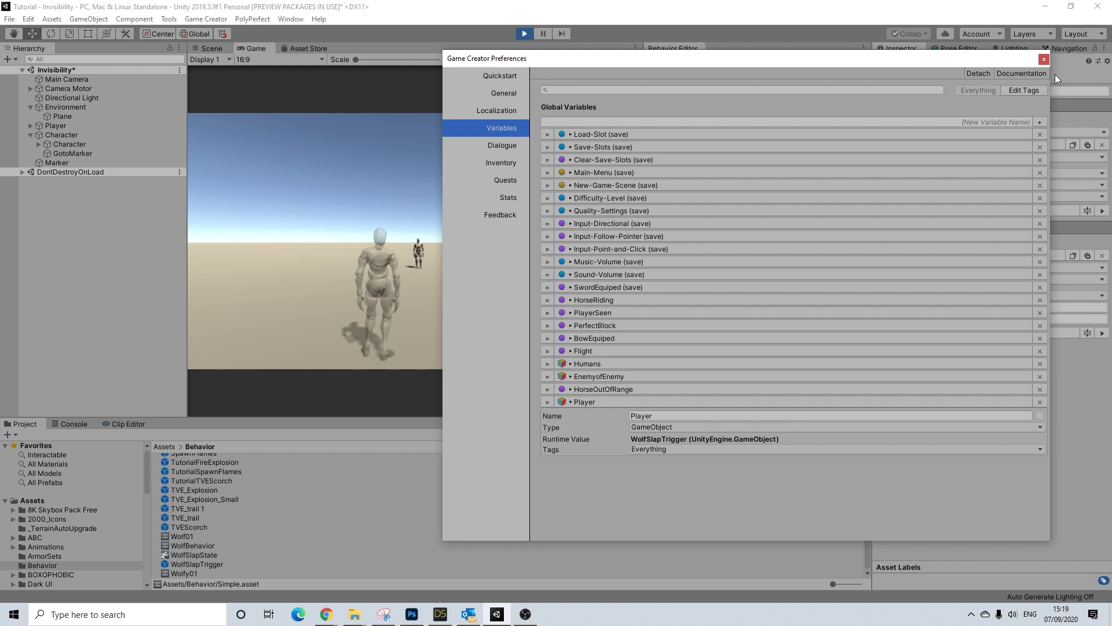
{"action": "left_click", "coordinate": [1044, 59]}
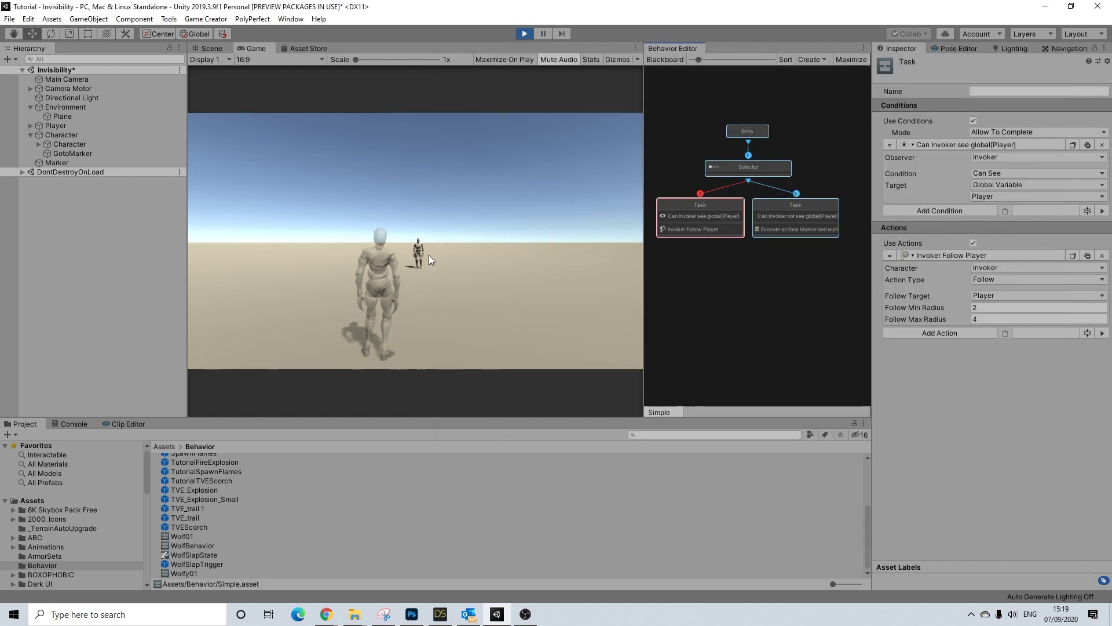
Step: Inspect the Can Not See task and recheck the Player global variable's runtime value with the player visible again
{"action": "left_click", "coordinate": [770, 207]}
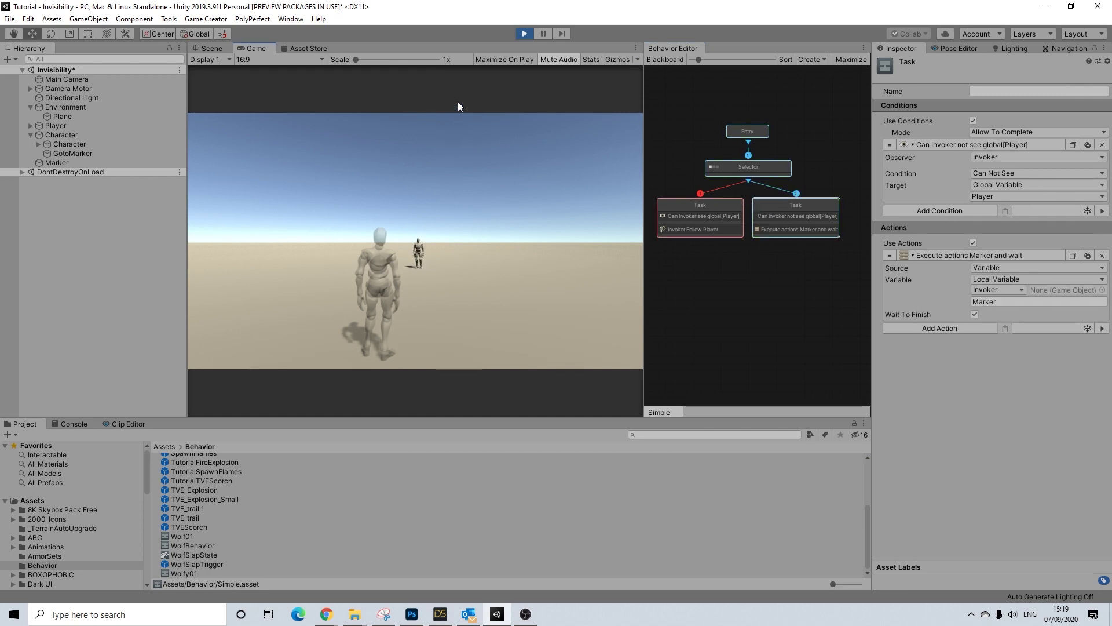
{"action": "left_click", "coordinate": [237, 20]}
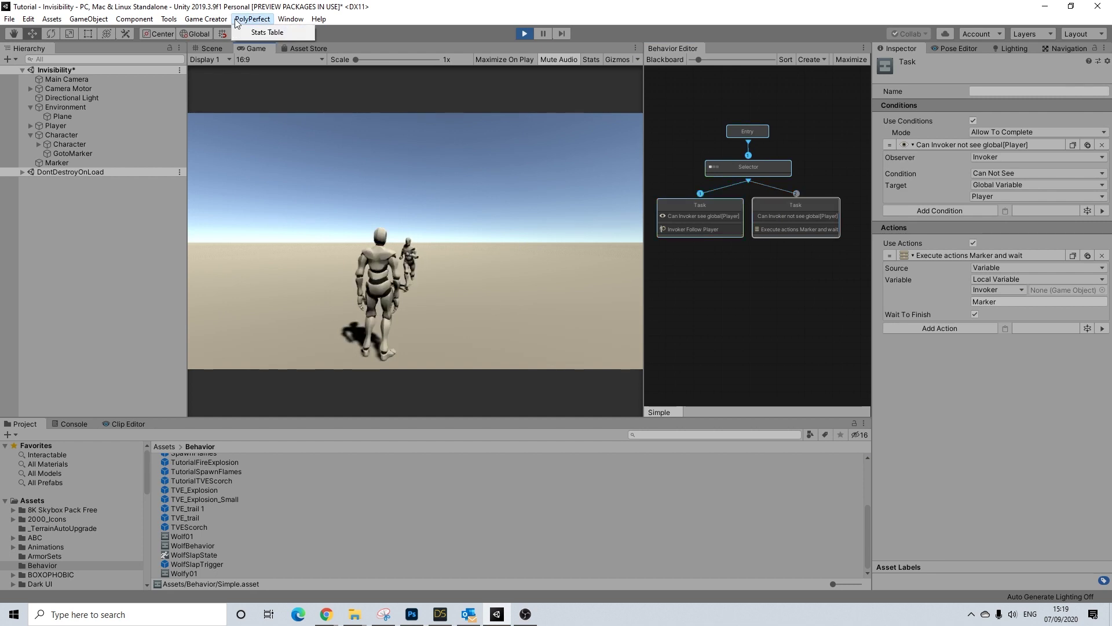
{"action": "mouse_move", "coordinate": [206, 18]}
{"action": "left_click", "coordinate": [220, 92]}
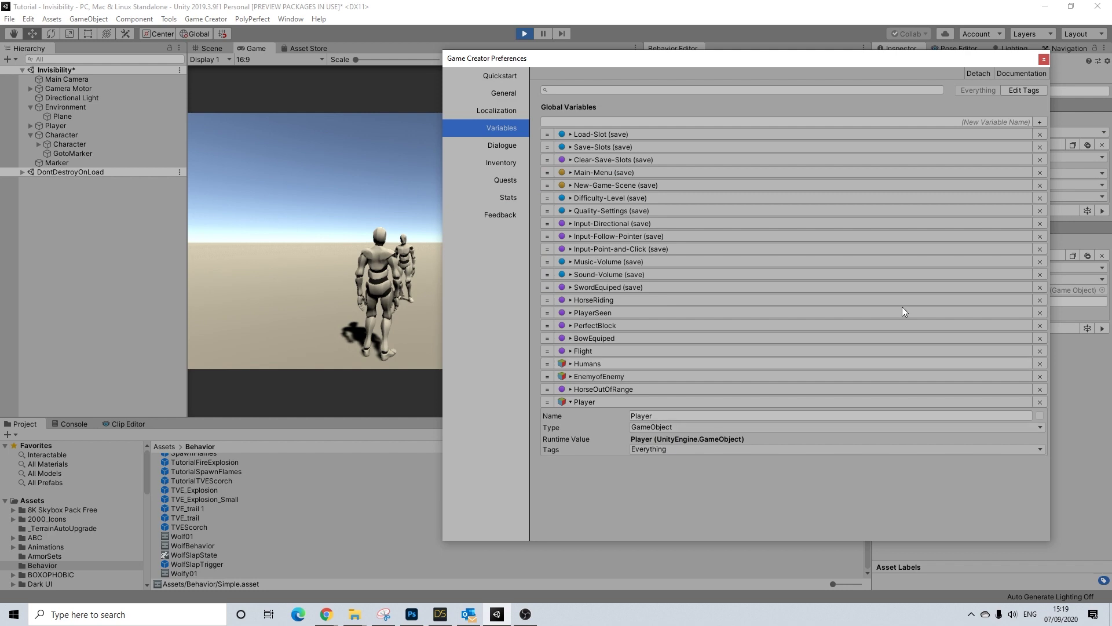
{"action": "left_click", "coordinate": [1044, 59]}
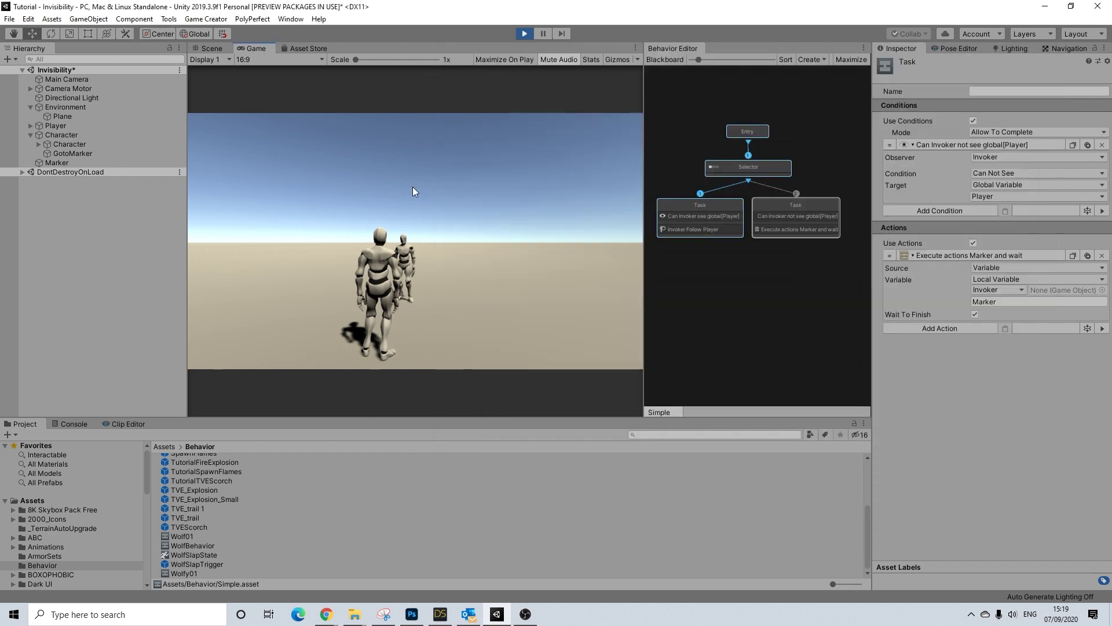